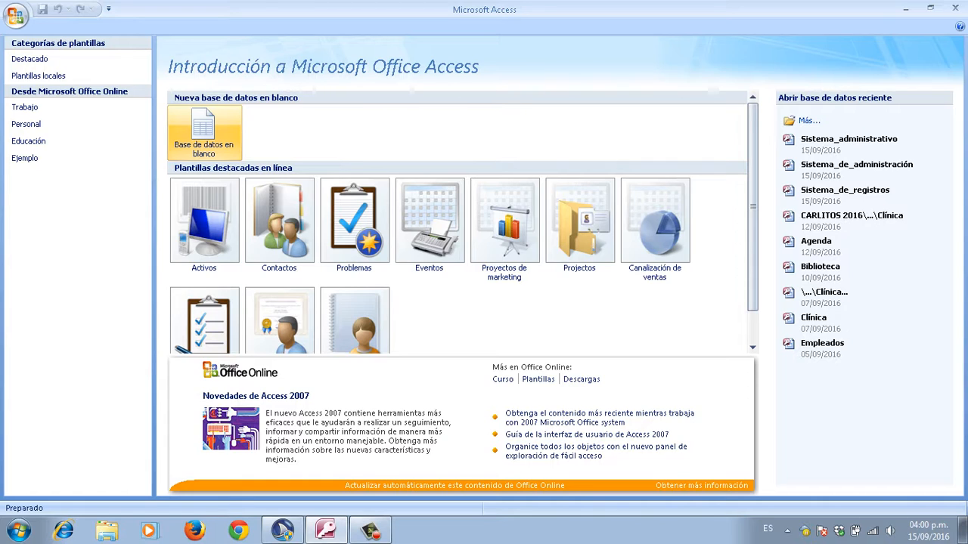
Step: Start a blank database and replace the default name with Sistema_administrativo
{"action": "left_click", "coordinate": [205, 133]}
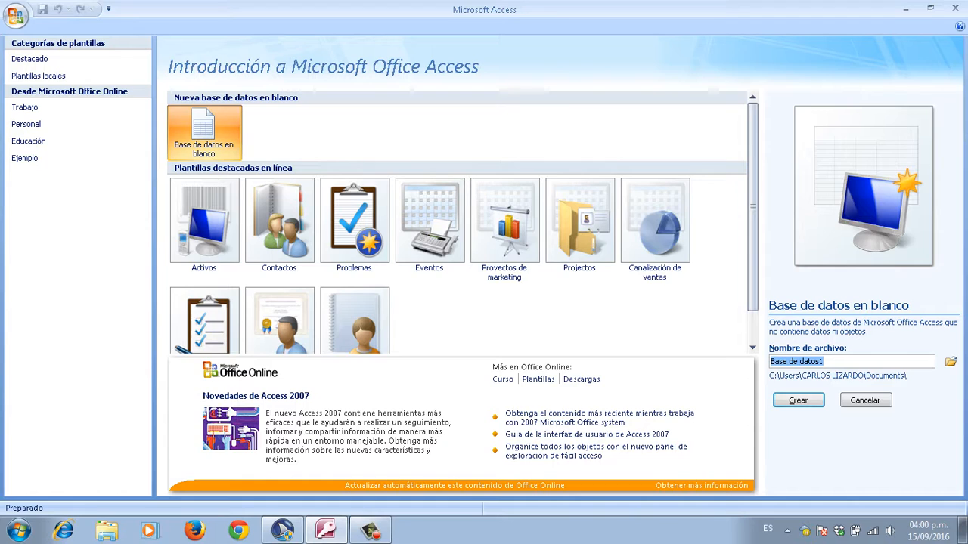
{"action": "left_click", "coordinate": [800, 361]}
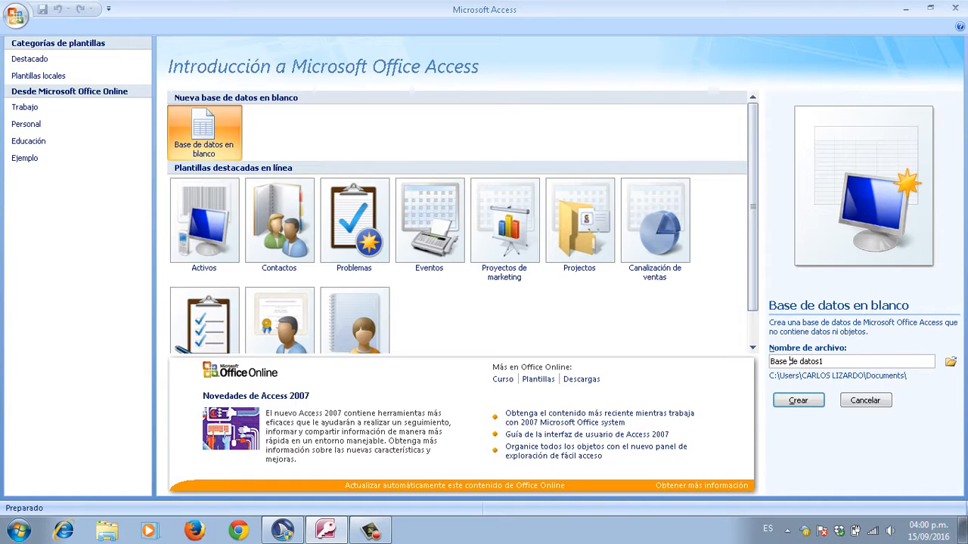
{"action": "key", "text": "ctrl+a"}
{"action": "key", "text": "BackSpace"}
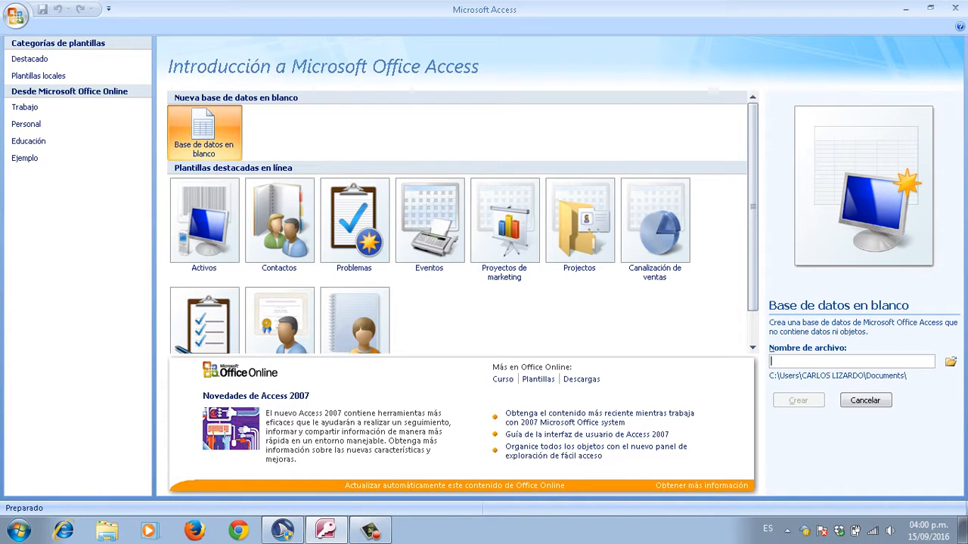
{"action": "type", "text": "Si"}
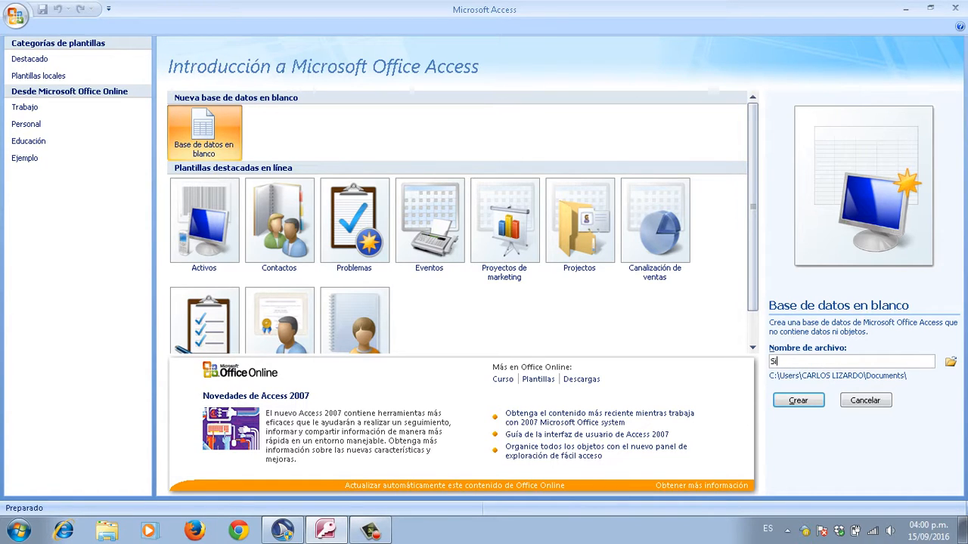
{"action": "type", "text": "stema_administrativo"}
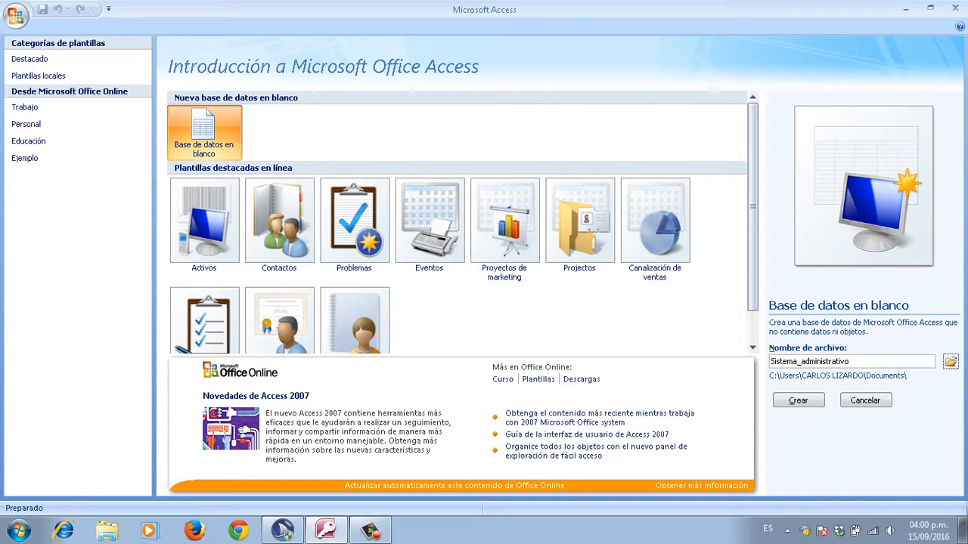
{"action": "key", "text": "Tab"}
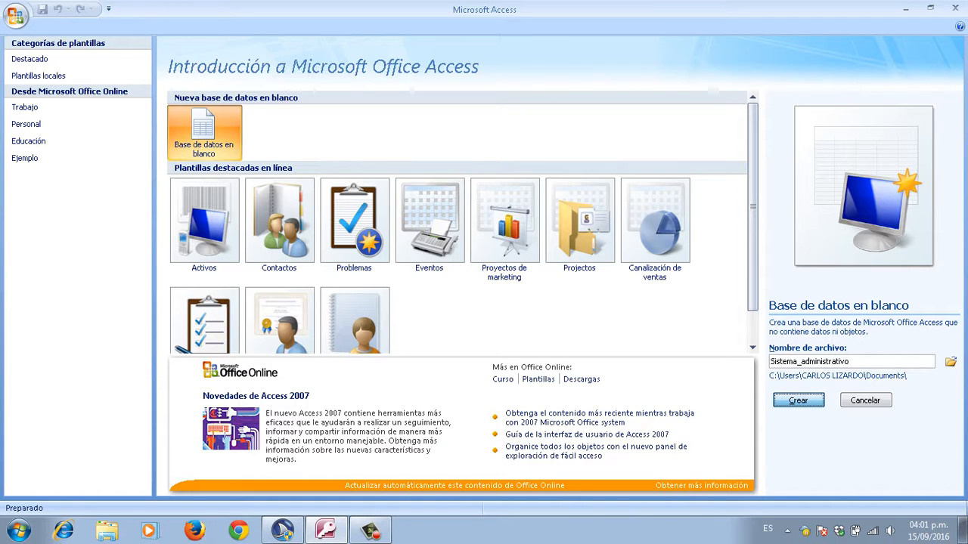
Step: Create the Sistema_administrativo database with its empty Tabla1, then drop down the Ver view list
{"action": "left_click", "coordinate": [798, 400]}
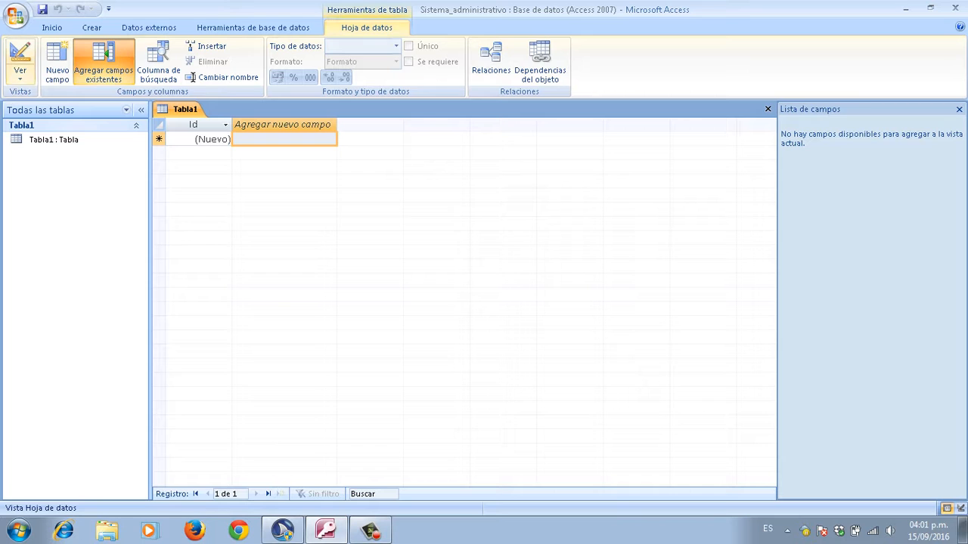
{"action": "left_click", "coordinate": [20, 74]}
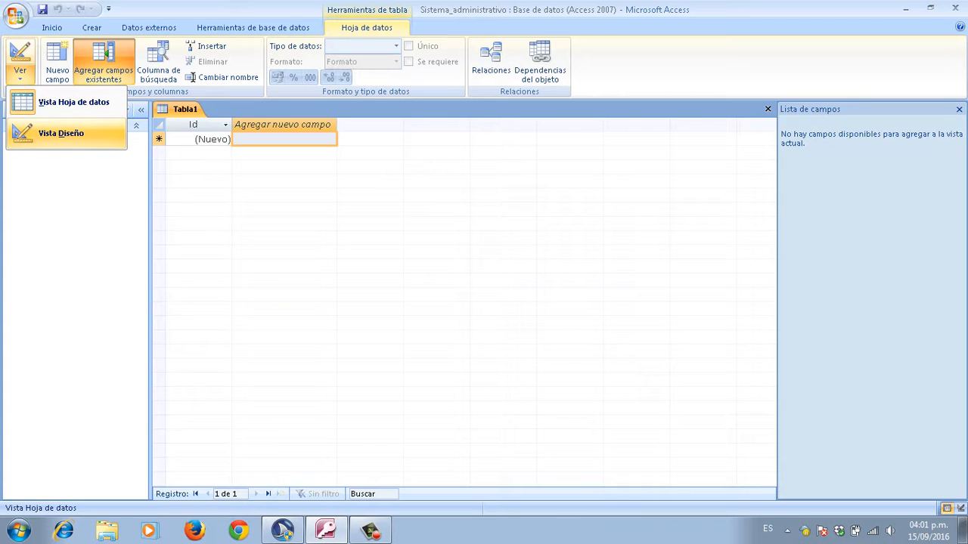
Step: Switch the table to Design view, saving it as Alumnos
{"action": "left_click", "coordinate": [60, 134]}
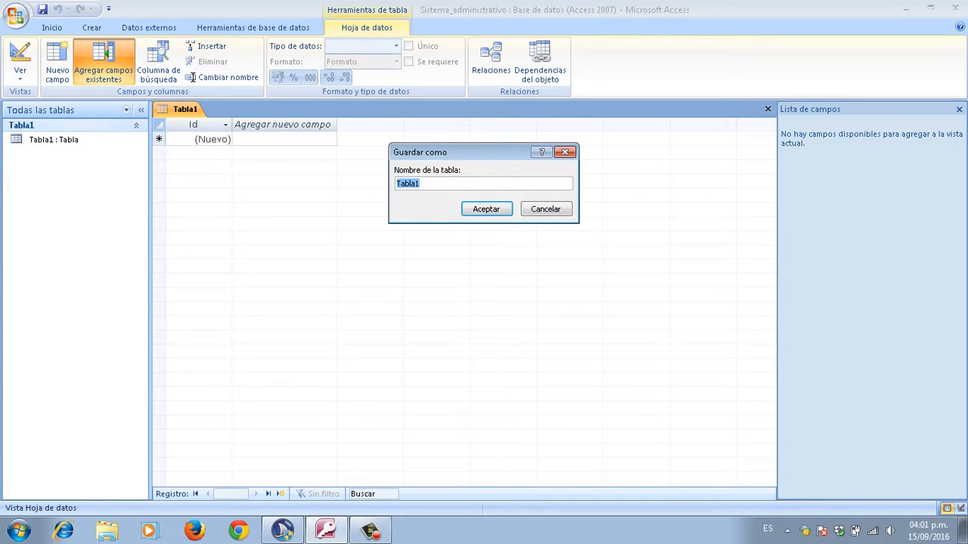
{"action": "key", "text": "BackSpace"}
{"action": "type", "text": "Alumnos"}
{"action": "key", "text": "Tab"}
{"action": "key", "text": "Return"}
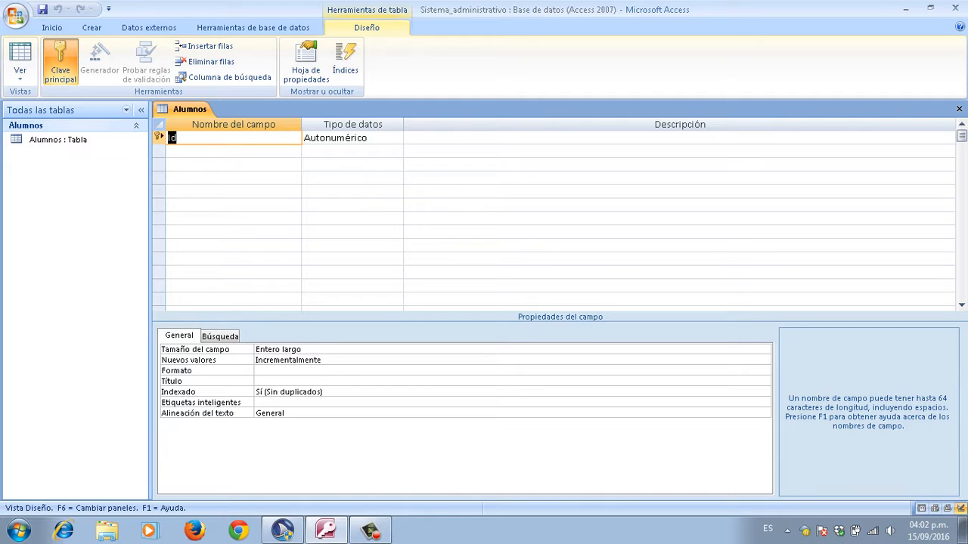
Step: Rename the Id key field to Número_de_cuenta
{"action": "key", "text": "Caps_Lock"}
{"action": "type", "text": "N"}
{"action": "key", "text": "Caps_Lock"}
{"action": "type", "text": "úmero_de_cuenta"}
{"action": "key", "text": "Tab"}
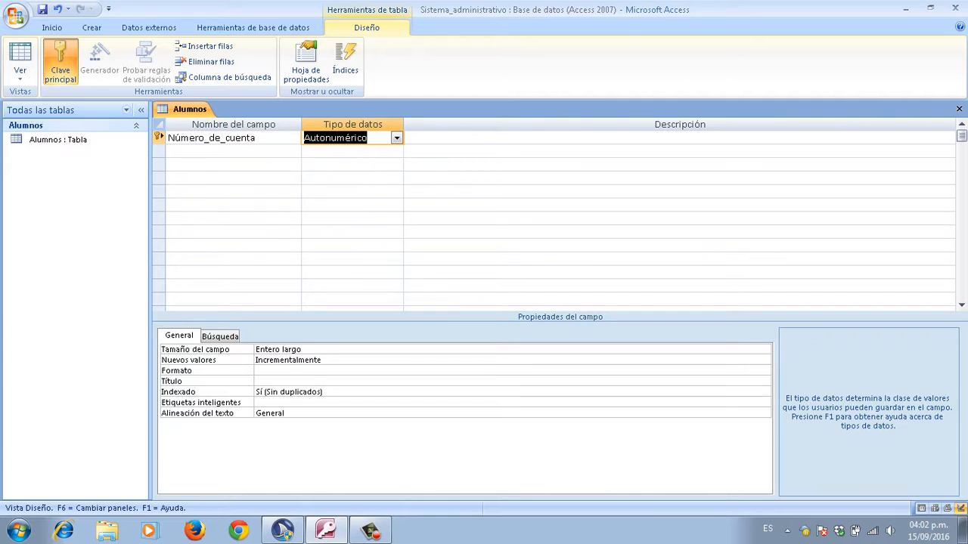
Step: Change Número_de_cuenta's data type from Autonumérico to Número, ending on the empty second row
{"action": "key", "text": "BackSpace"}
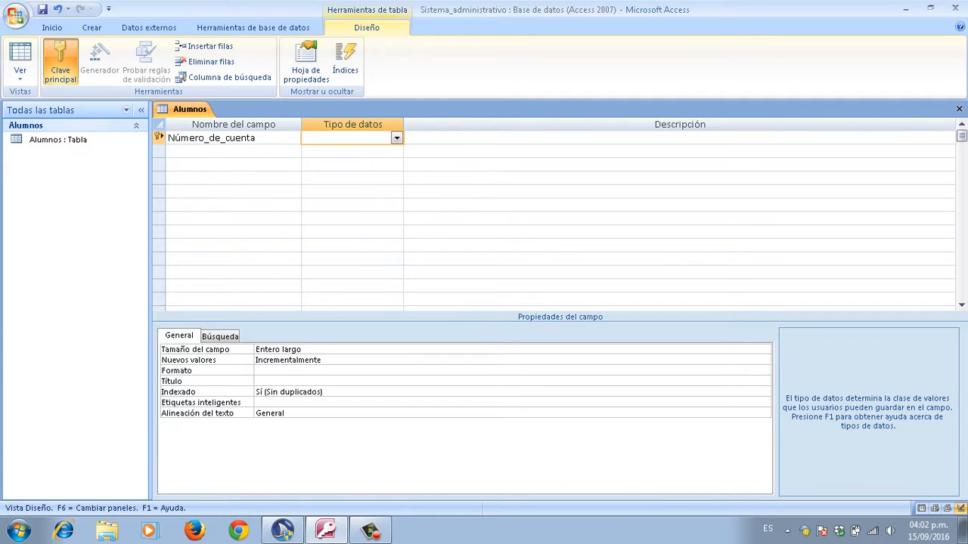
{"action": "type", "text": "número"}
{"action": "key", "text": "Tab"}
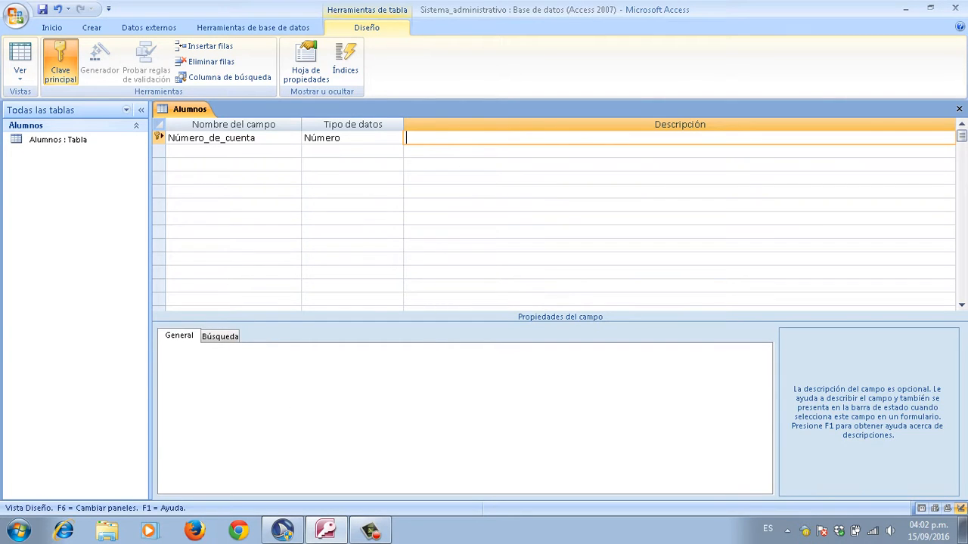
{"action": "key", "text": "shift+Tab"}
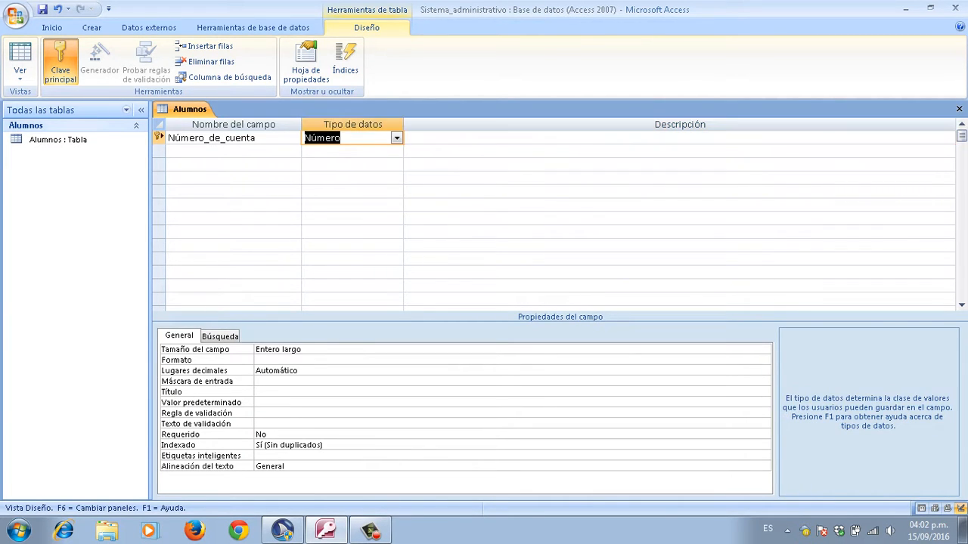
{"action": "key", "text": "shift+Tab"}
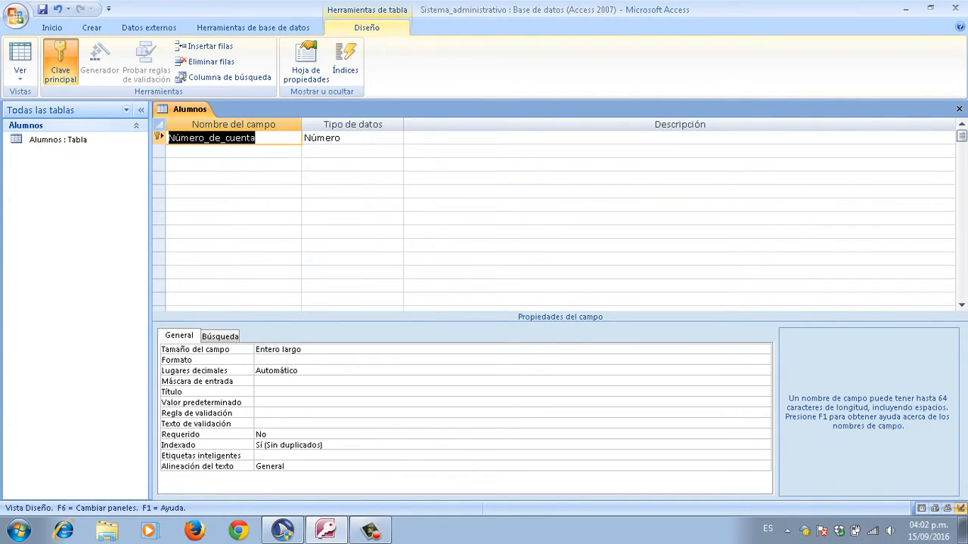
{"action": "key", "text": "Tab"}
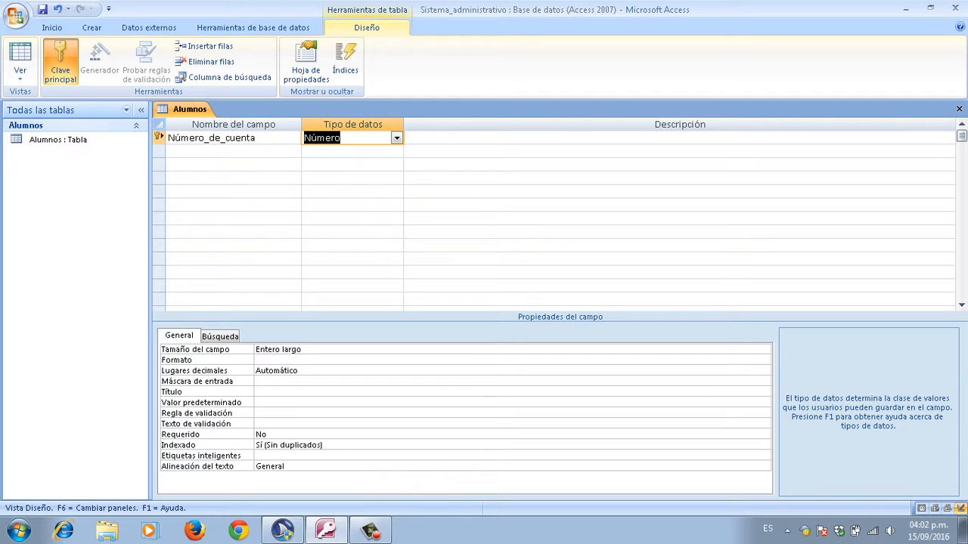
{"action": "key", "text": "shift+Tab"}
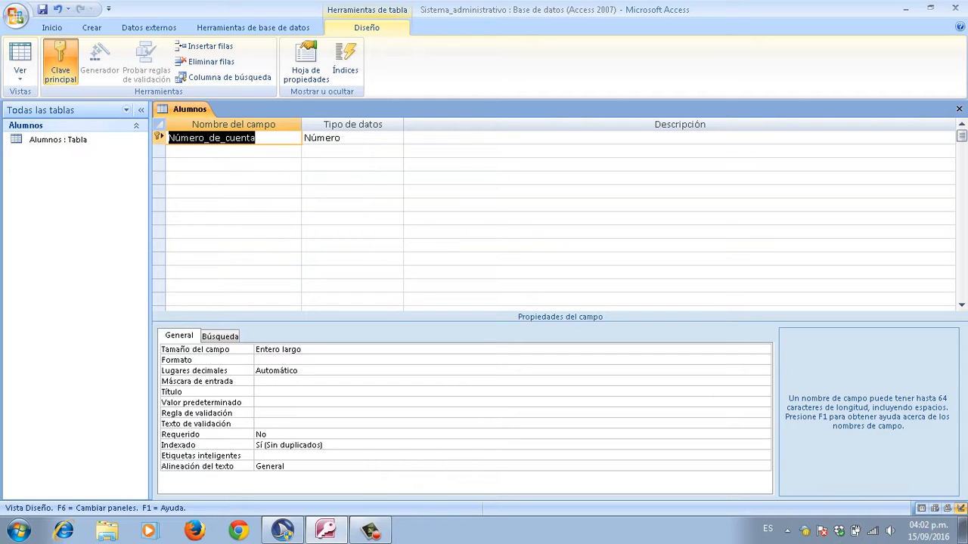
{"action": "key", "text": "Down"}
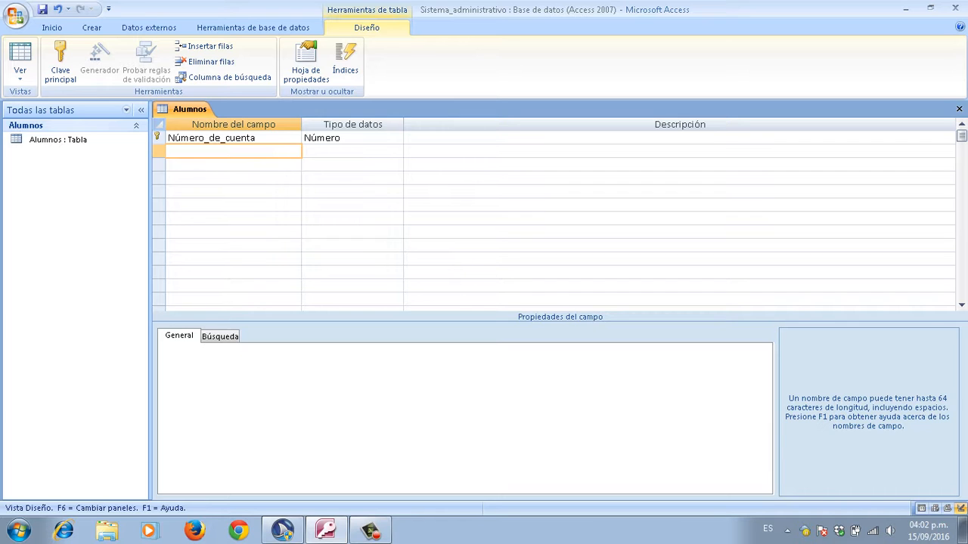
{"action": "key", "text": "Up"}
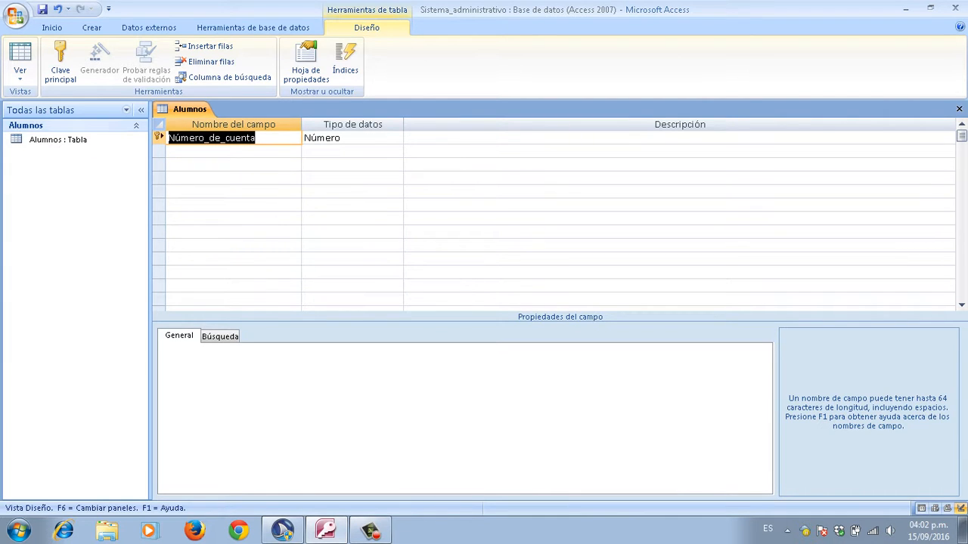
{"action": "key", "text": "Down"}
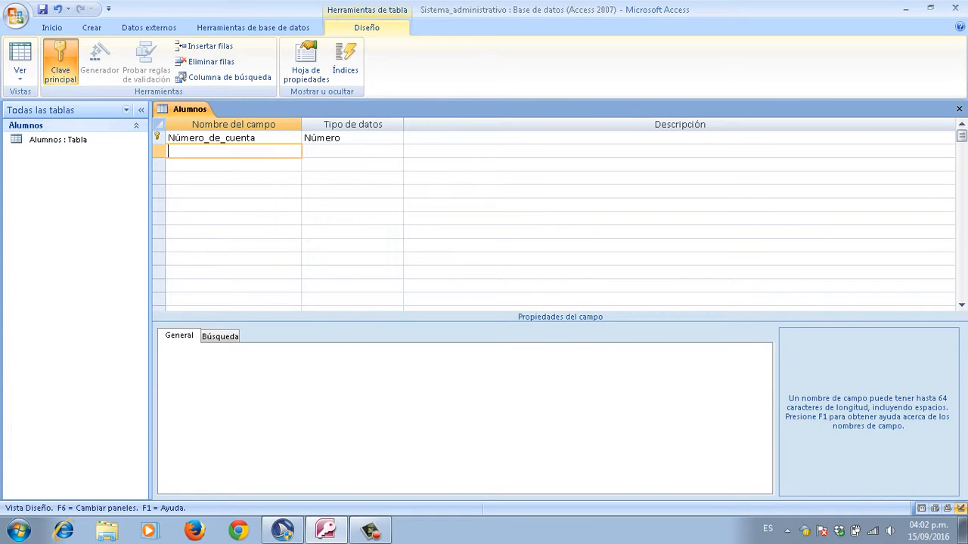
Step: Add a second field named Número_de_identidad, keeping the Texto data type
{"action": "key", "text": "Caps_Lock"}
{"action": "type", "text": "N"}
{"action": "key", "text": "Caps_Lock"}
{"action": "type", "text": "ú"}
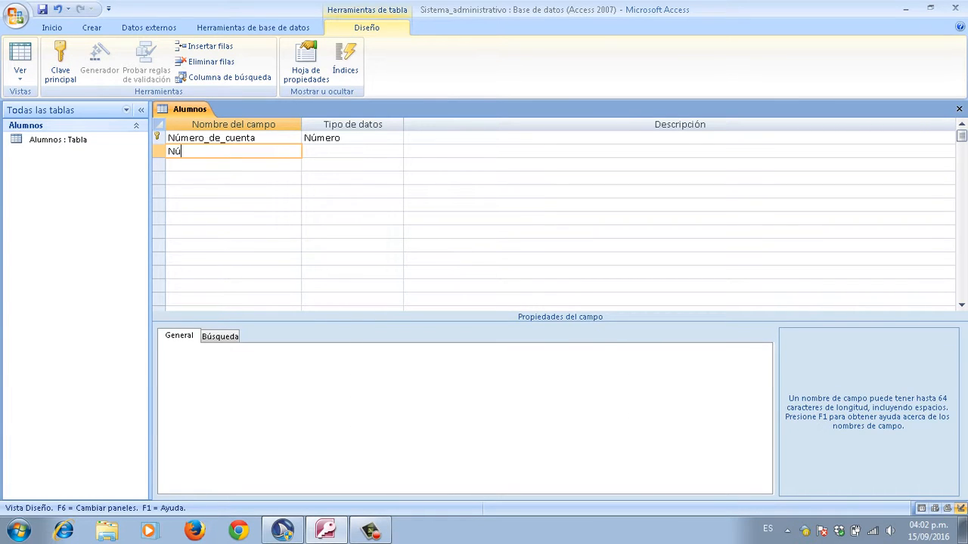
{"action": "type", "text": "mero_de_identidad"}
{"action": "key", "text": "Return"}
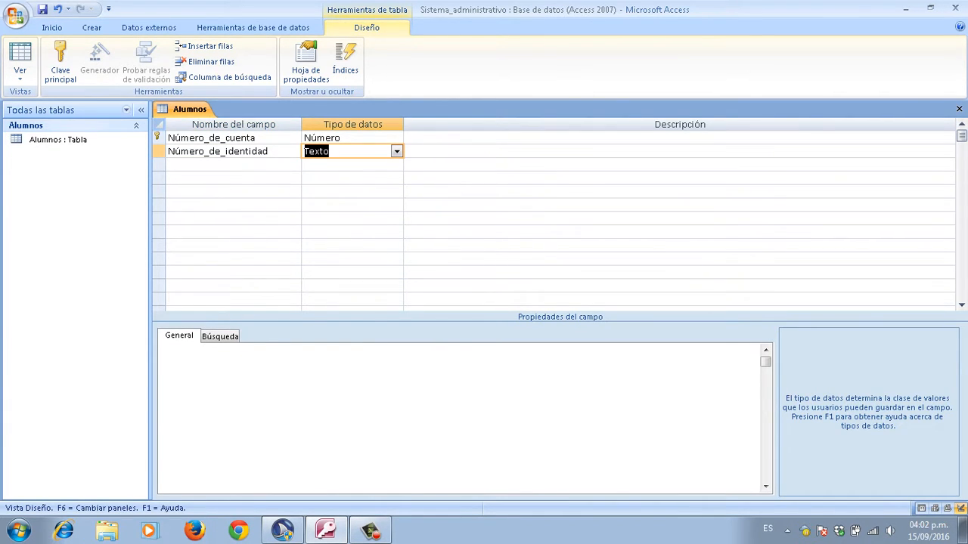
{"action": "key", "text": "Left"}
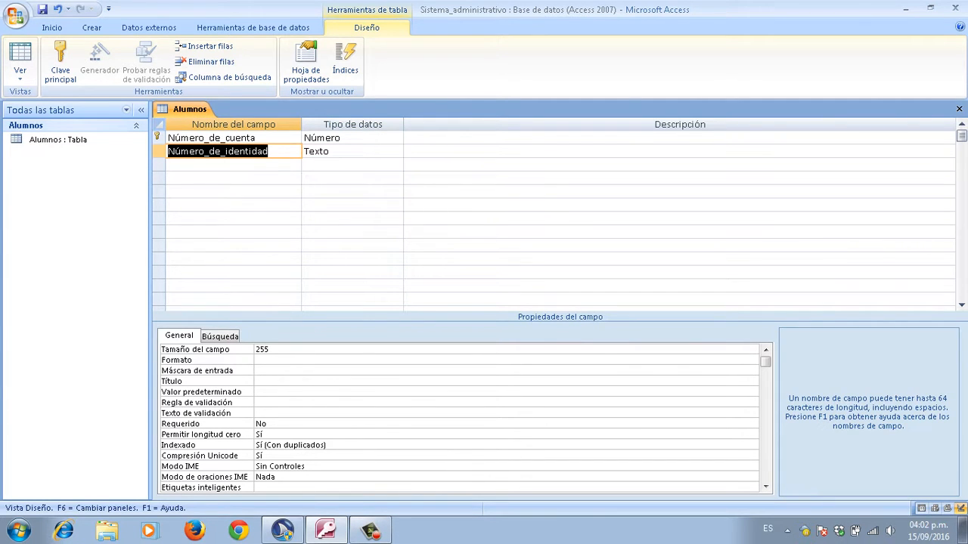
Step: Set Número_de_identidad's field size from 255 to 20
{"action": "key", "text": "F6"}
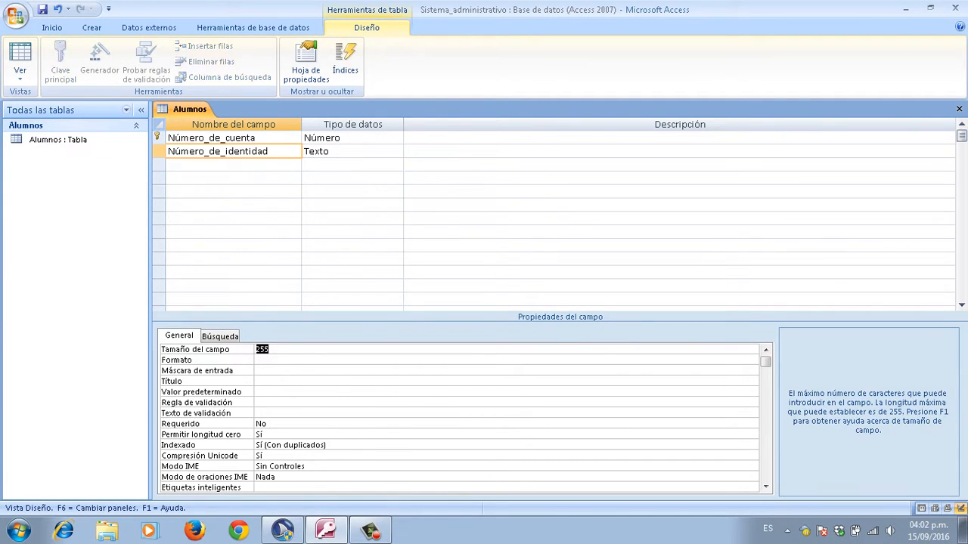
{"action": "key", "text": "Down"}
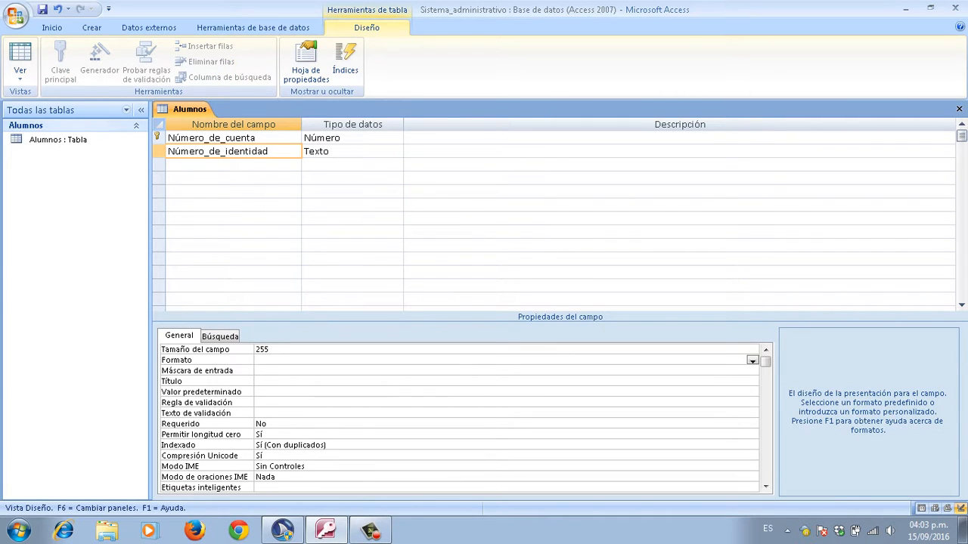
{"action": "key", "text": "Up"}
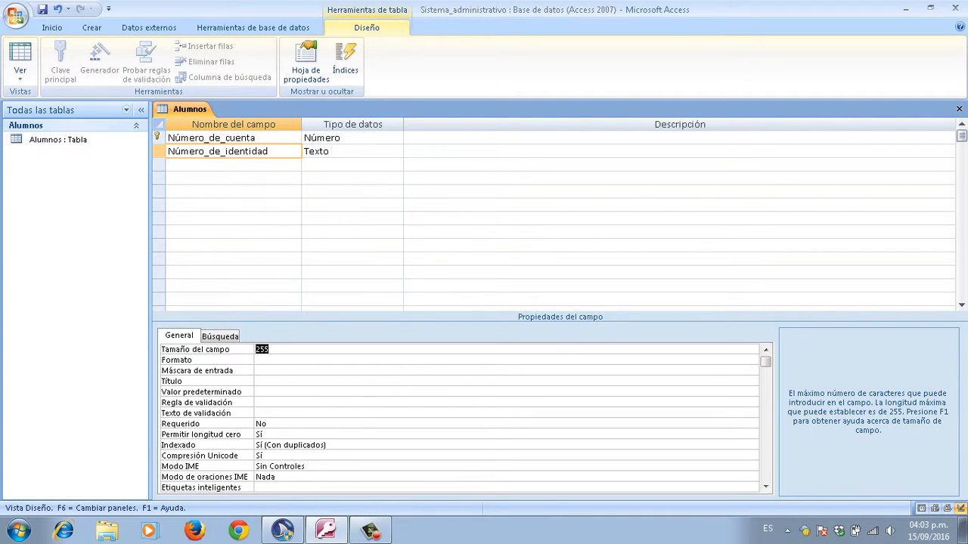
{"action": "key", "text": "BackSpace"}
{"action": "type", "text": "20"}
{"action": "key", "text": "Return"}
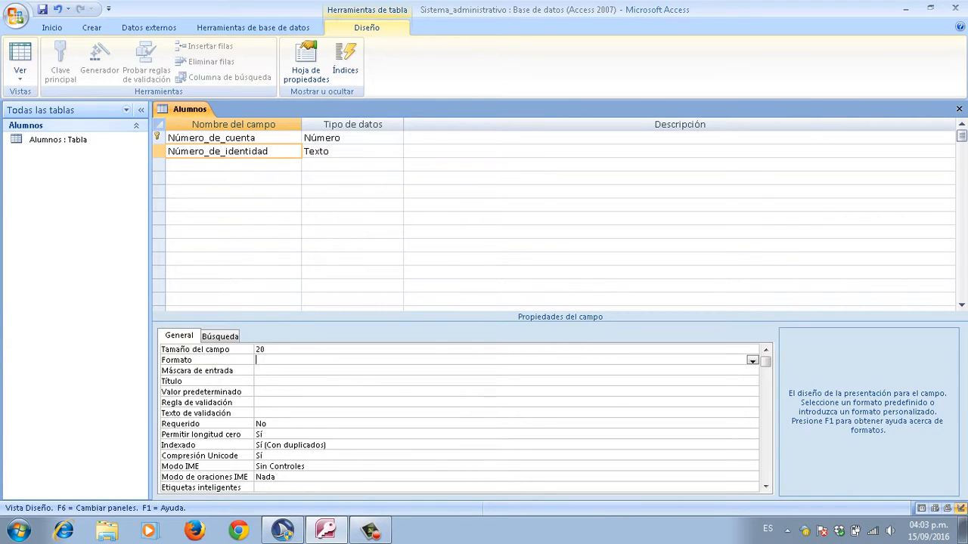
{"action": "key", "text": "F6"}
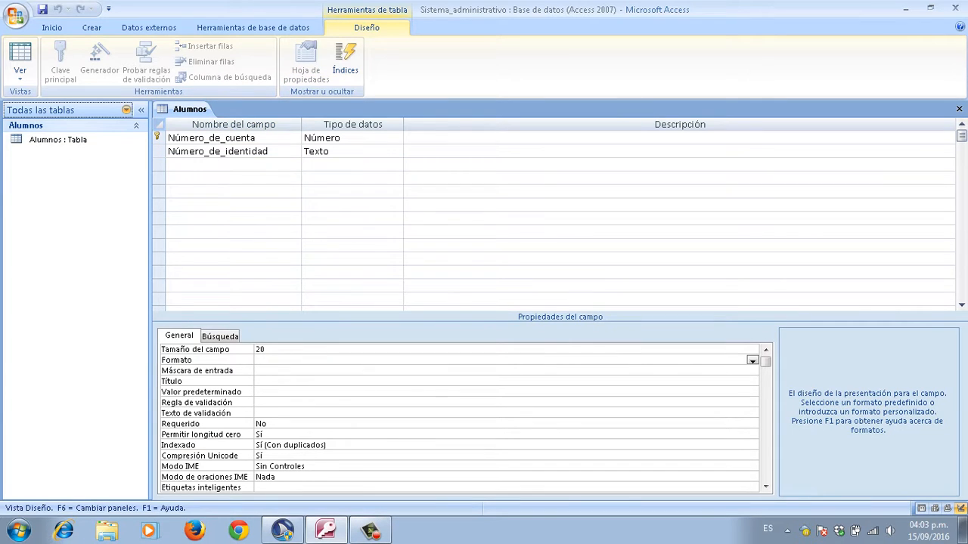
{"action": "key", "text": "F6"}
{"action": "left_click", "coordinate": [233, 151]}
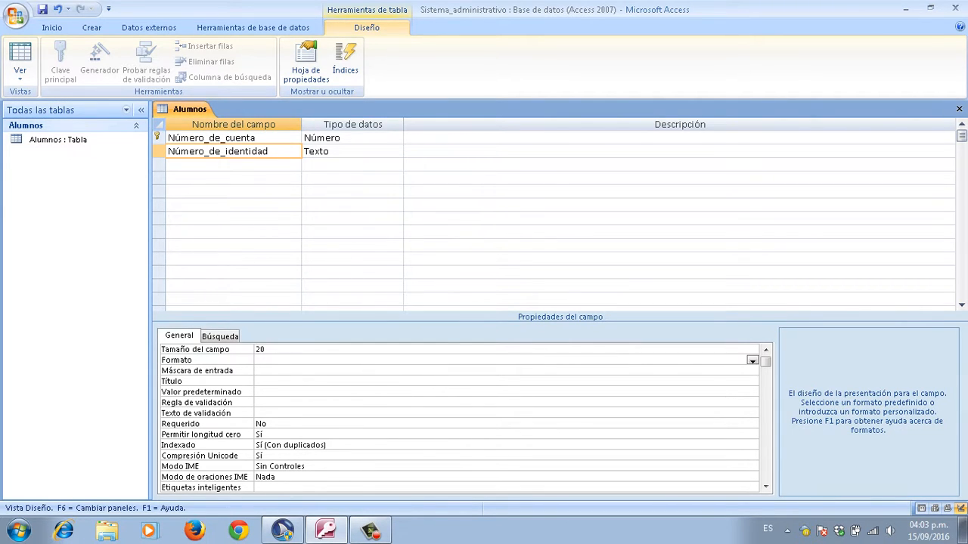
{"action": "key", "text": "F6"}
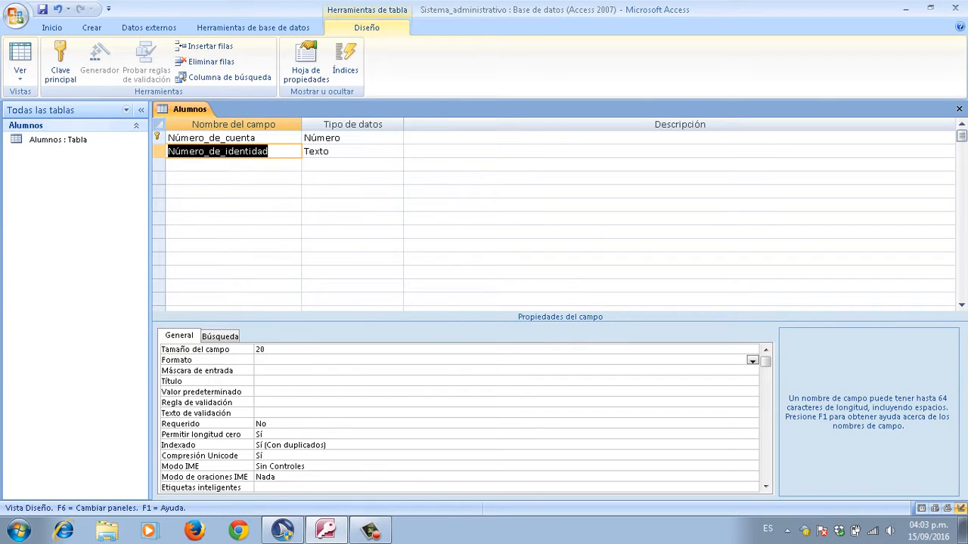
{"action": "left_click", "coordinate": [232, 165]}
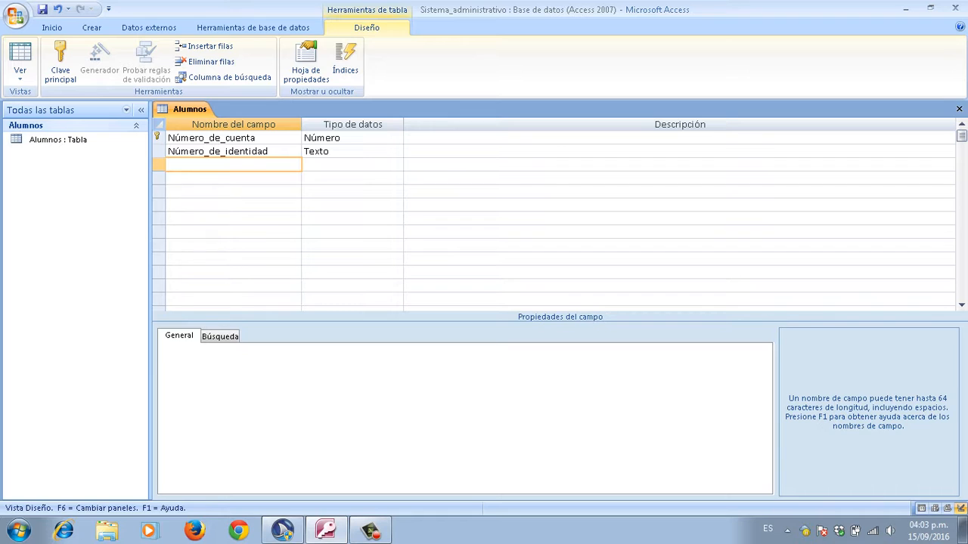
Step: Add a third field named Nombre_del_alumno with the Texto data type
{"action": "key", "text": "Caps_Lock"}
{"action": "type", "text": "N"}
{"action": "key", "text": "Caps_Lock"}
{"action": "type", "text": "ombre_del_alumno"}
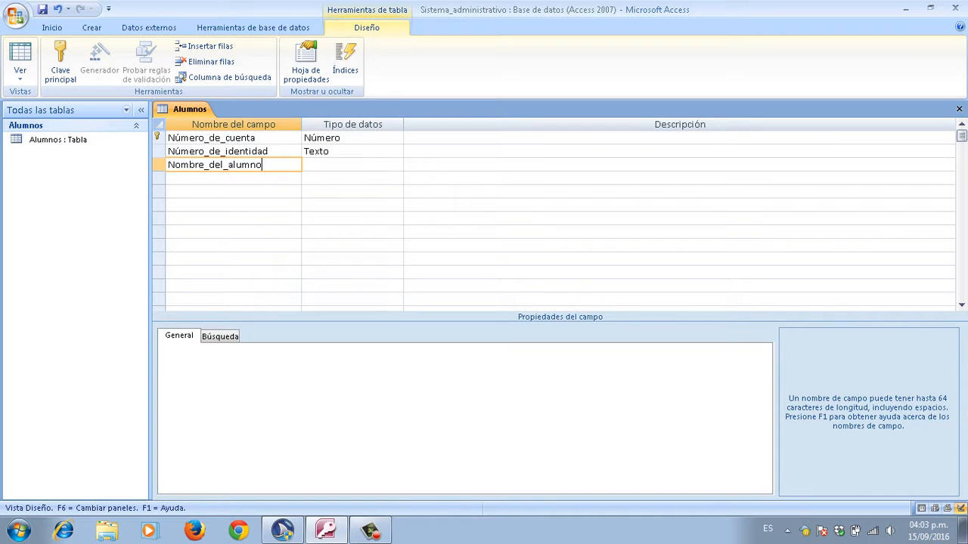
{"action": "key", "text": "Tab"}
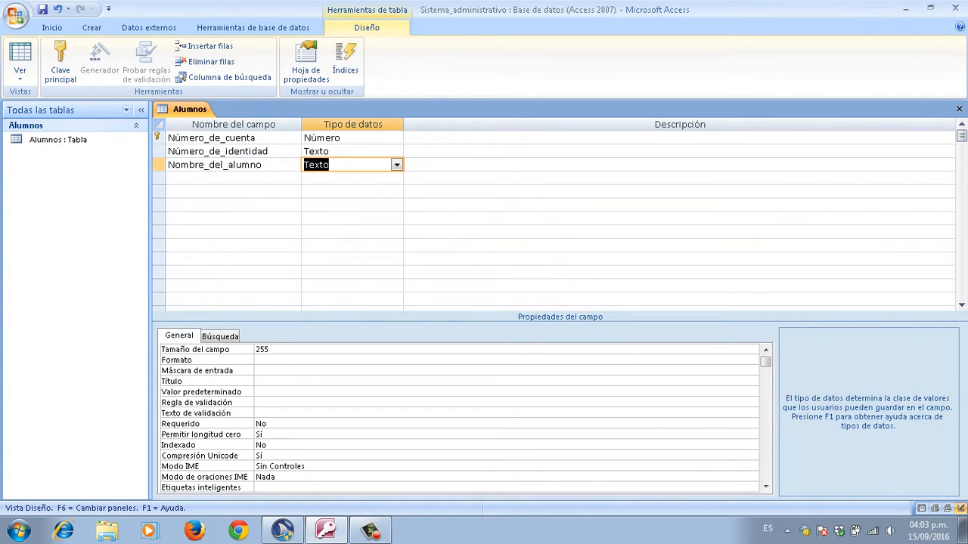
{"action": "key", "text": "shift+Tab"}
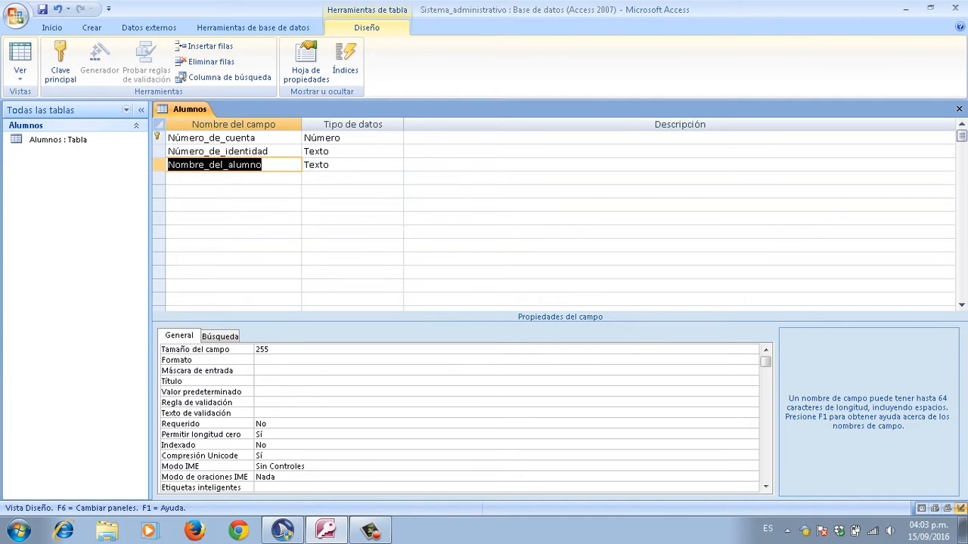
Step: Change Nombre_del_alumno's field size from 255 to 50
{"action": "key", "text": "F6"}
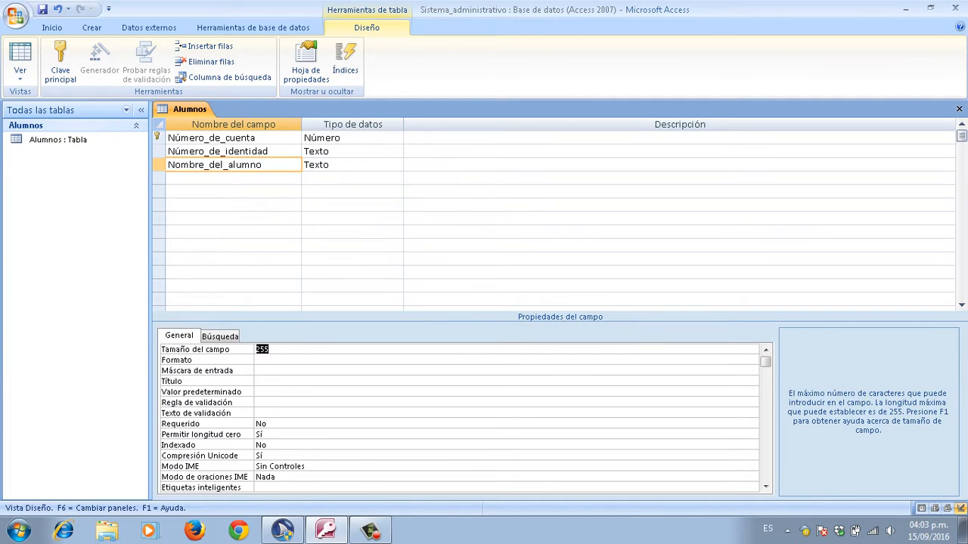
{"action": "key", "text": "Down"}
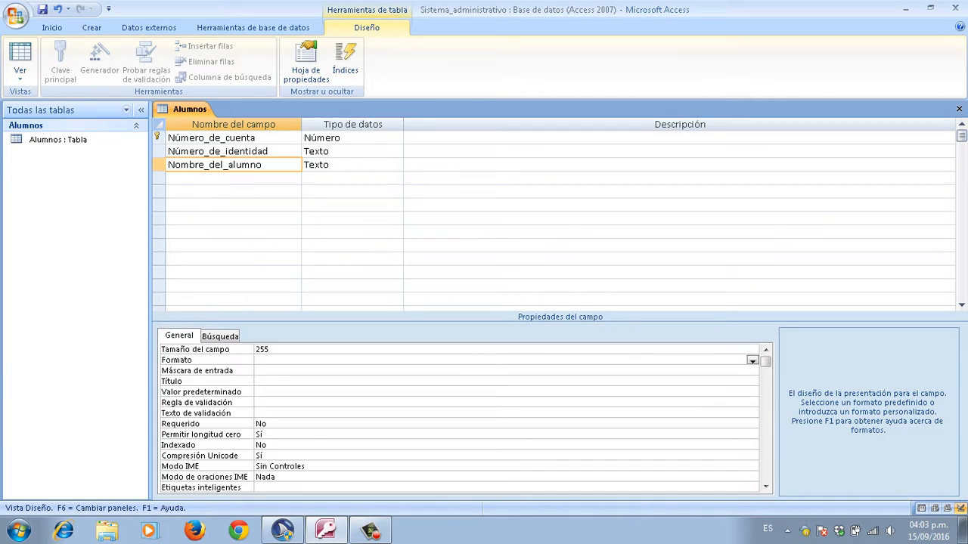
{"action": "key", "text": "Up"}
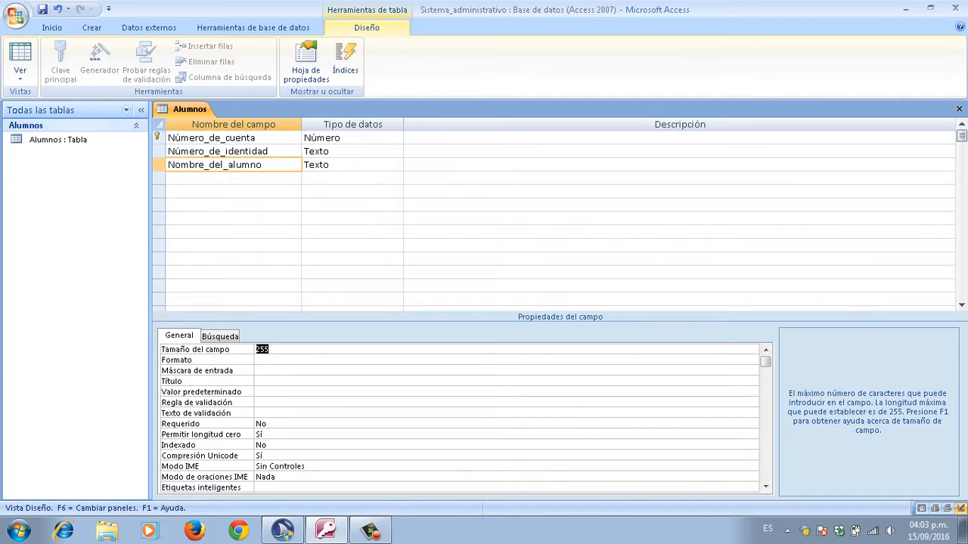
{"action": "key", "text": "BackSpace"}
{"action": "type", "text": "50"}
{"action": "key", "text": "Return"}
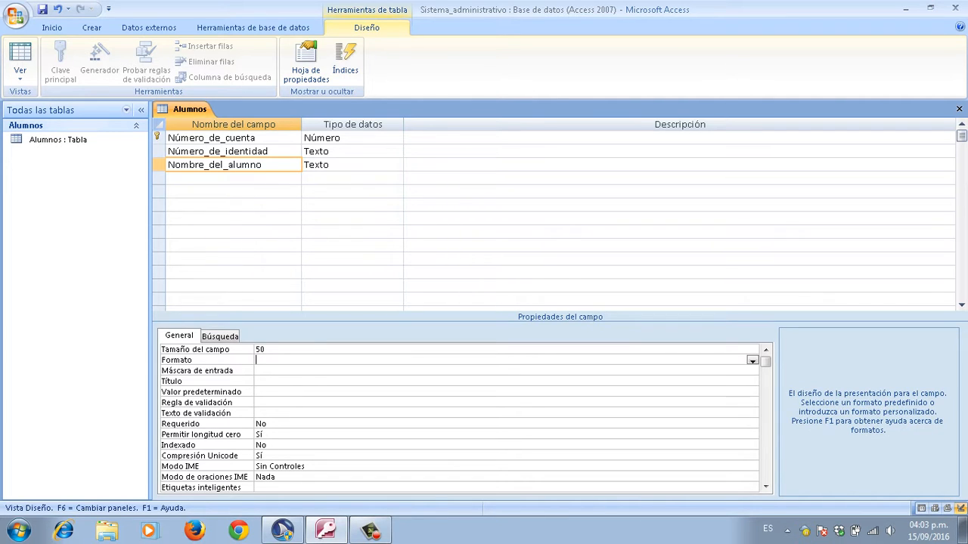
{"action": "key", "text": "F6"}
{"action": "key", "text": "F6"}
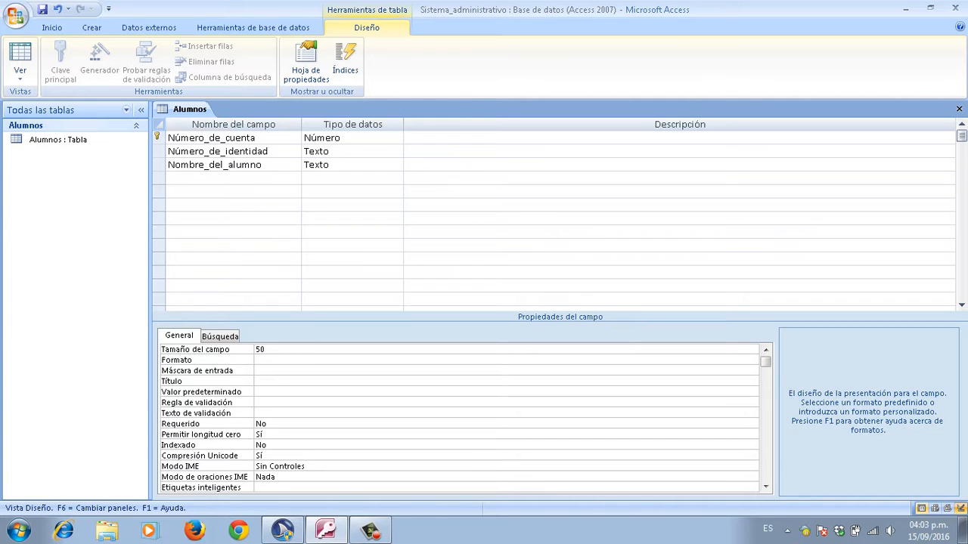
{"action": "key", "text": "F6"}
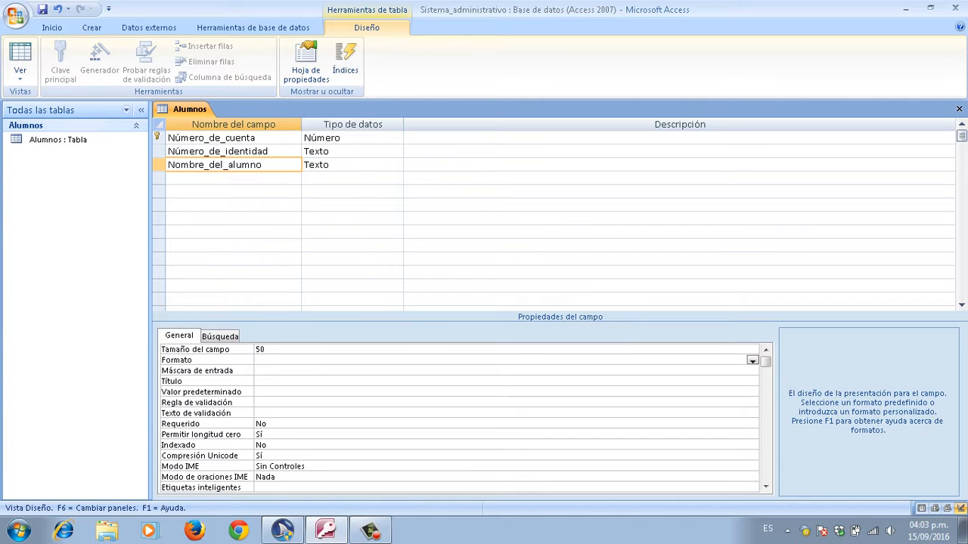
{"action": "key", "text": "F6"}
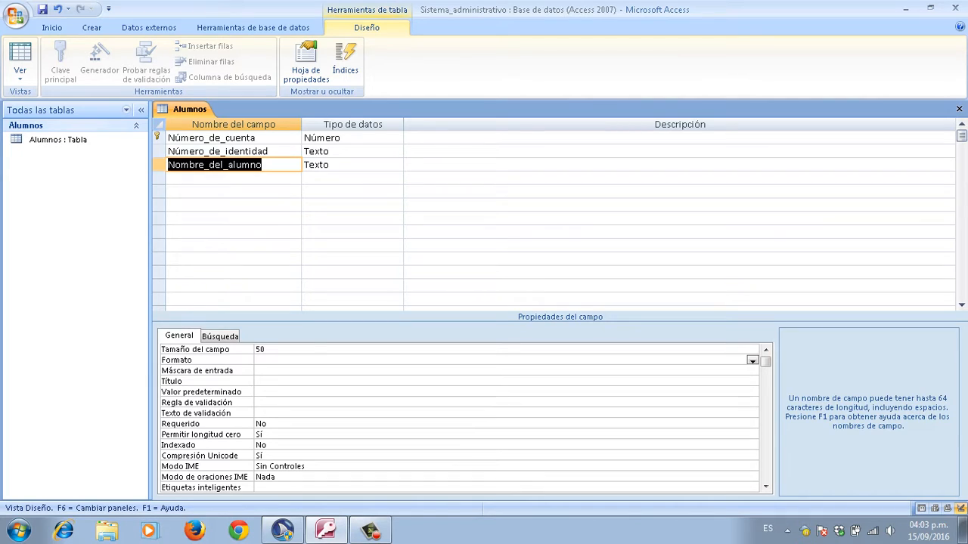
{"action": "key", "text": "Down"}
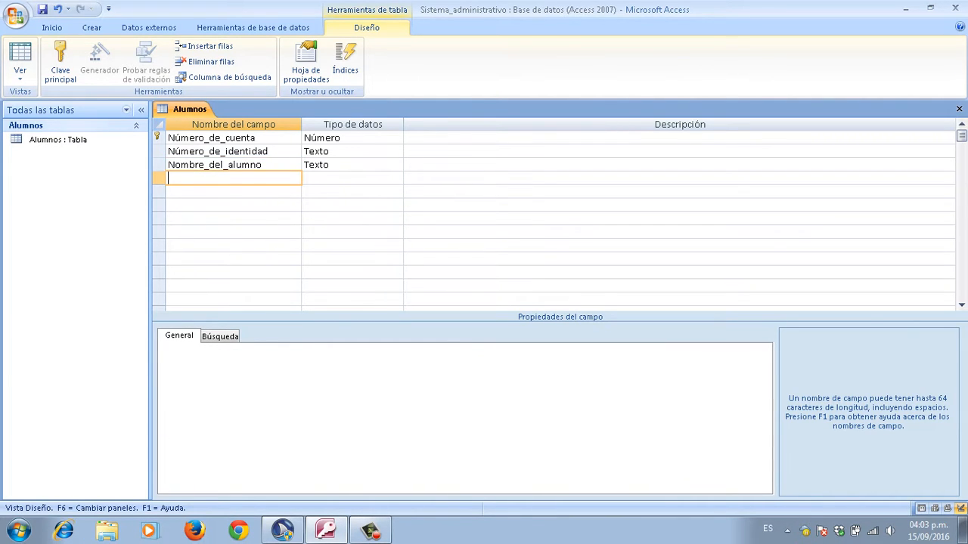
Step: Begin the next field name with a capital A
{"action": "key", "text": "Caps_Lock"}
{"action": "type", "text": "A"}
{"action": "key", "text": "Caps_Lock"}
Step: Complete the Apellido Texto field and change its field size from 255 to 50
{"action": "type", "text": "pellido"}
{"action": "key", "text": "Tab"}
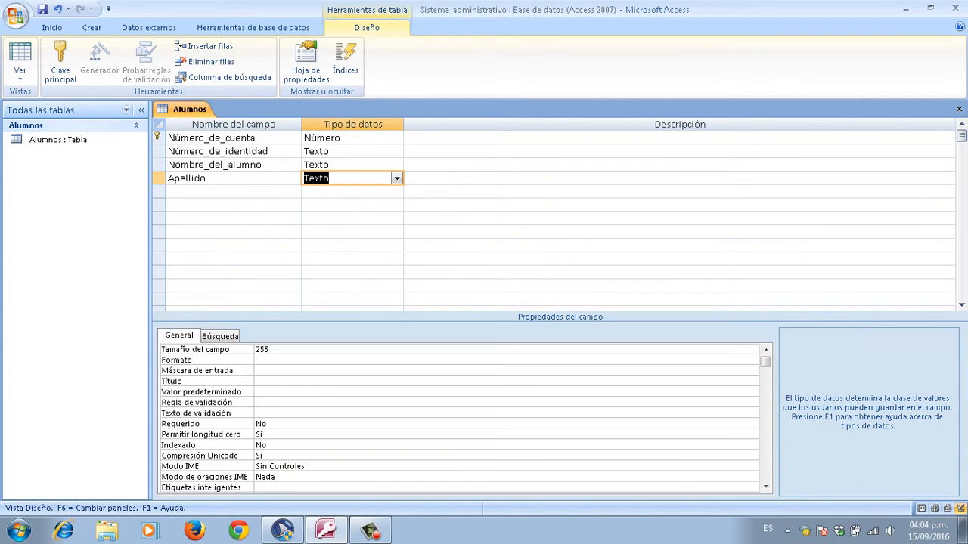
{"action": "key", "text": "shift+Tab"}
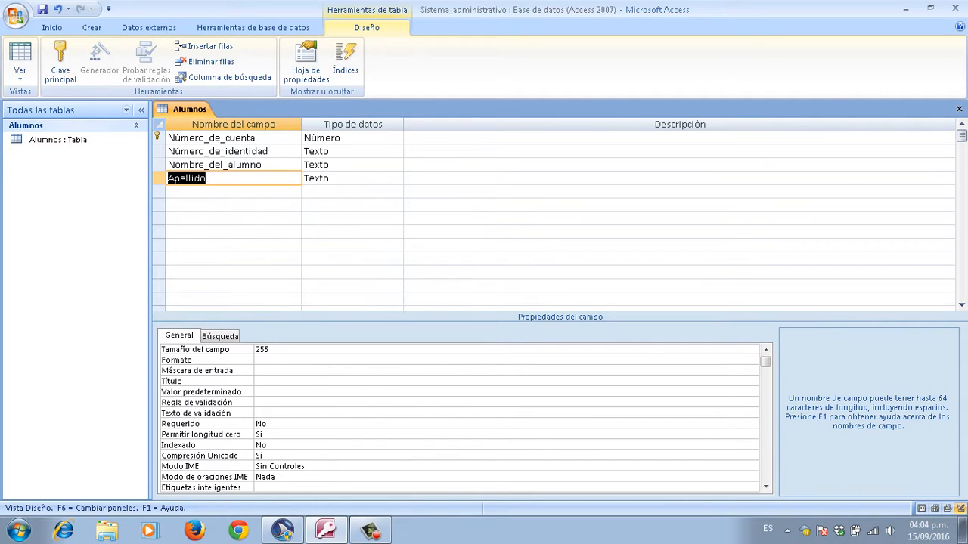
{"action": "key", "text": "F6"}
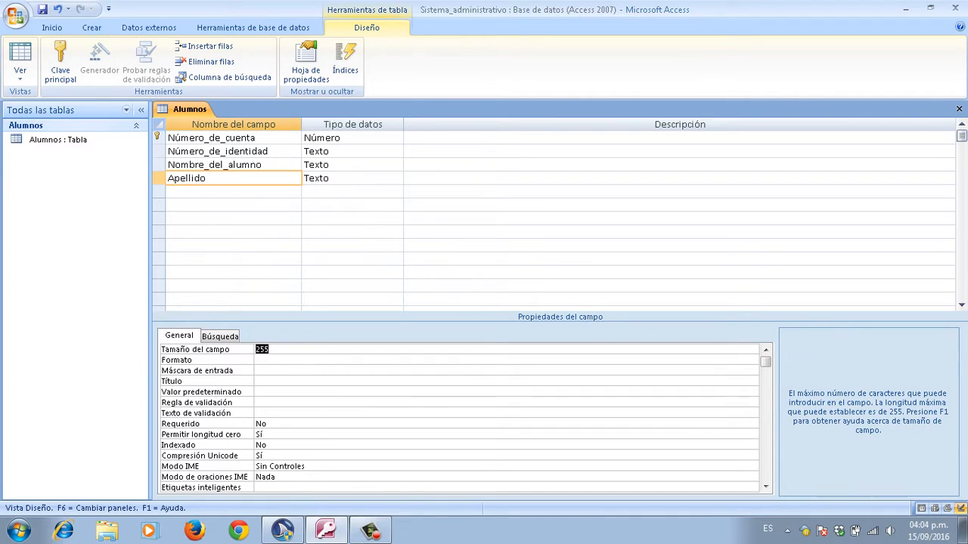
{"action": "key", "text": "BackSpace"}
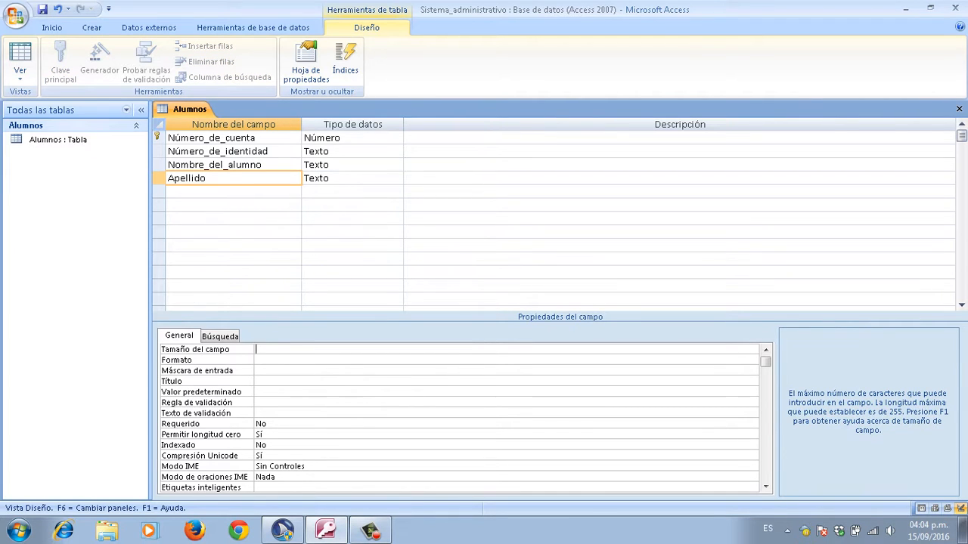
{"action": "type", "text": "50"}
{"action": "key", "text": "Return"}
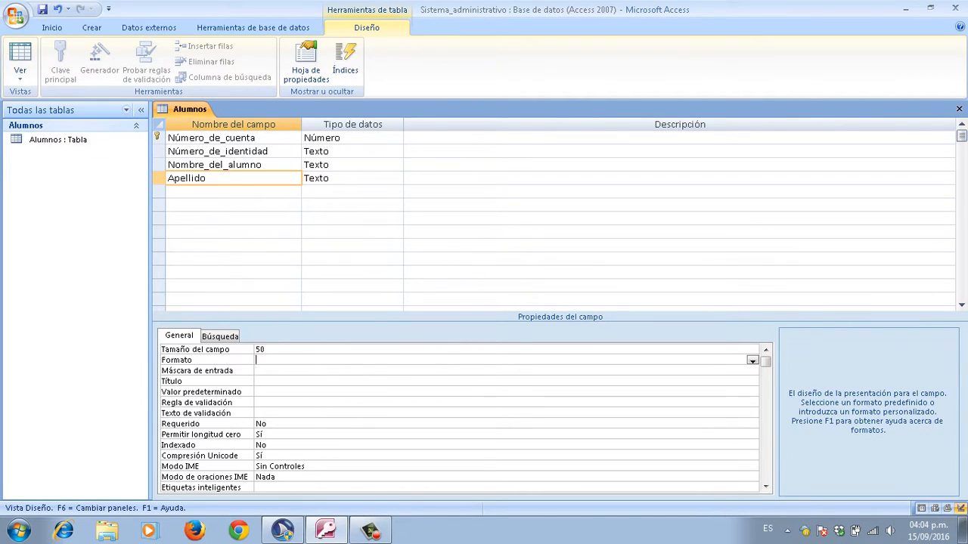
{"action": "key", "text": "Up"}
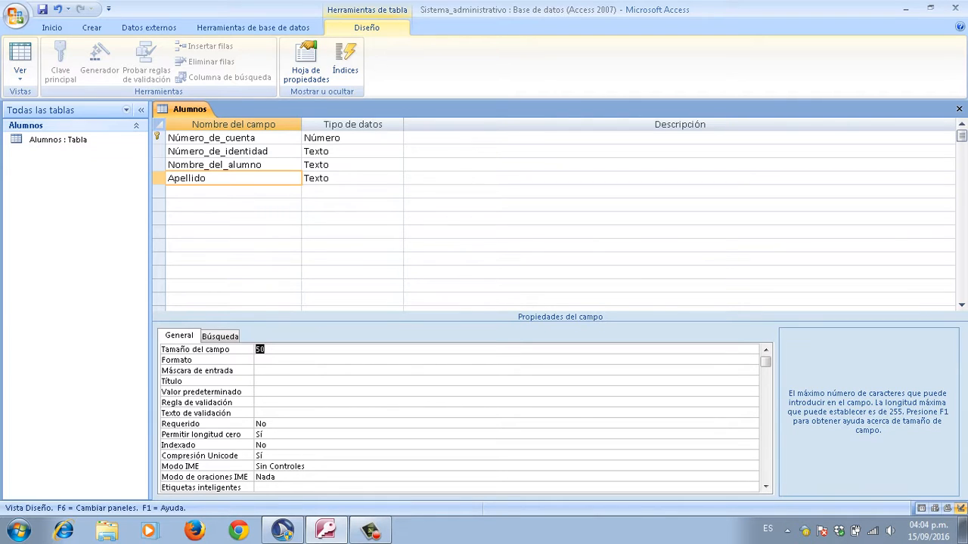
{"action": "key", "text": "F6"}
{"action": "key", "text": "F6"}
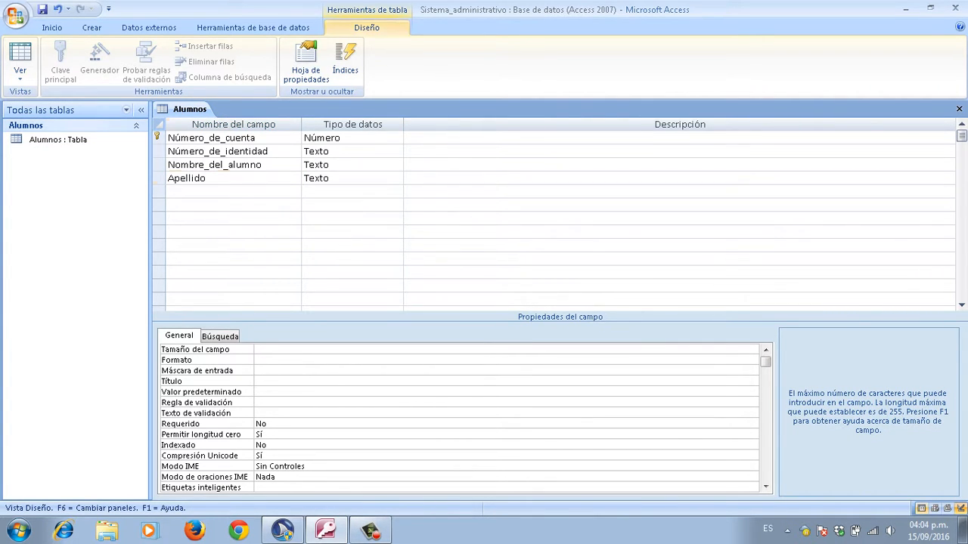
{"action": "key", "text": "F6"}
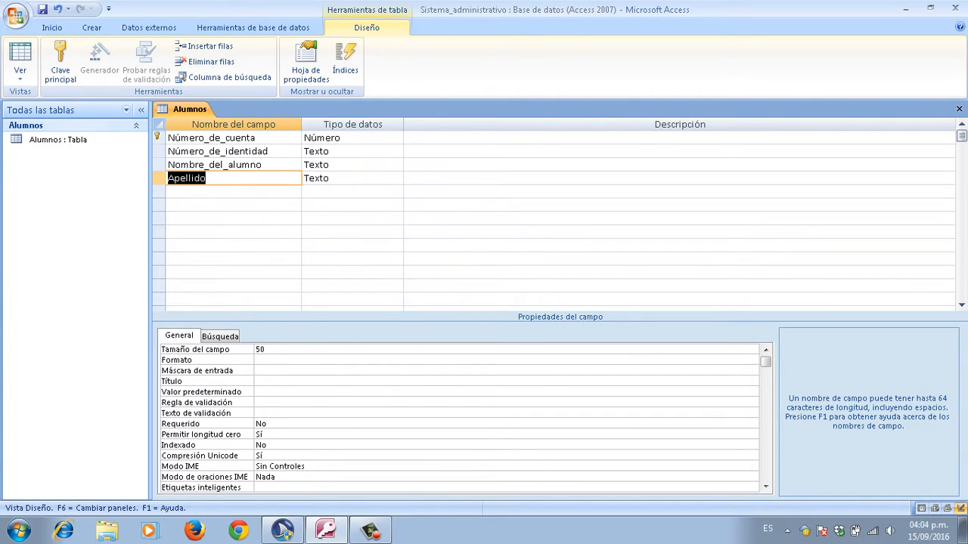
{"action": "key", "text": "Down"}
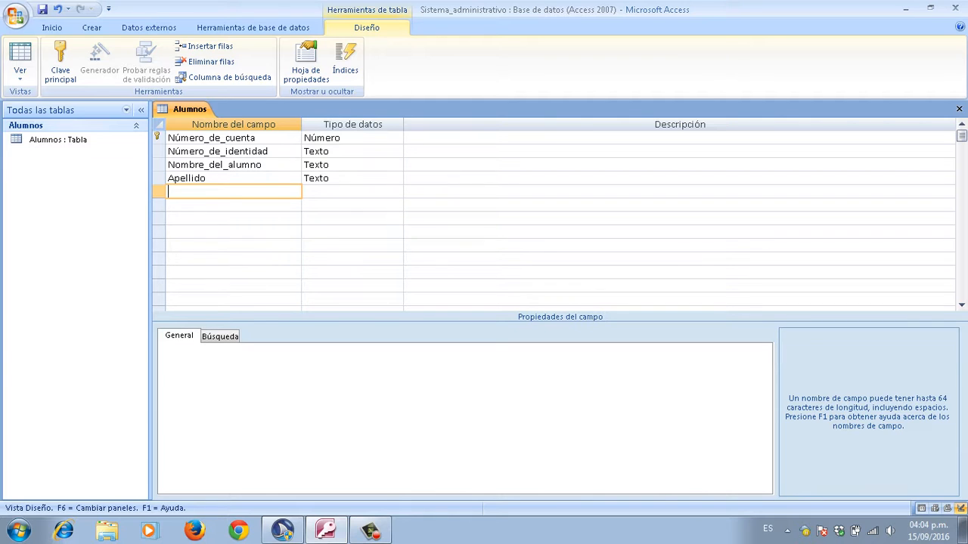
Step: Name the fifth field Edad and change its data type from Texto to Número
{"action": "key", "text": "Caps_Lock"}
{"action": "type", "text": "E"}
{"action": "key", "text": "Caps_Lock"}
{"action": "type", "text": "dad"}
{"action": "key", "text": "Tab"}
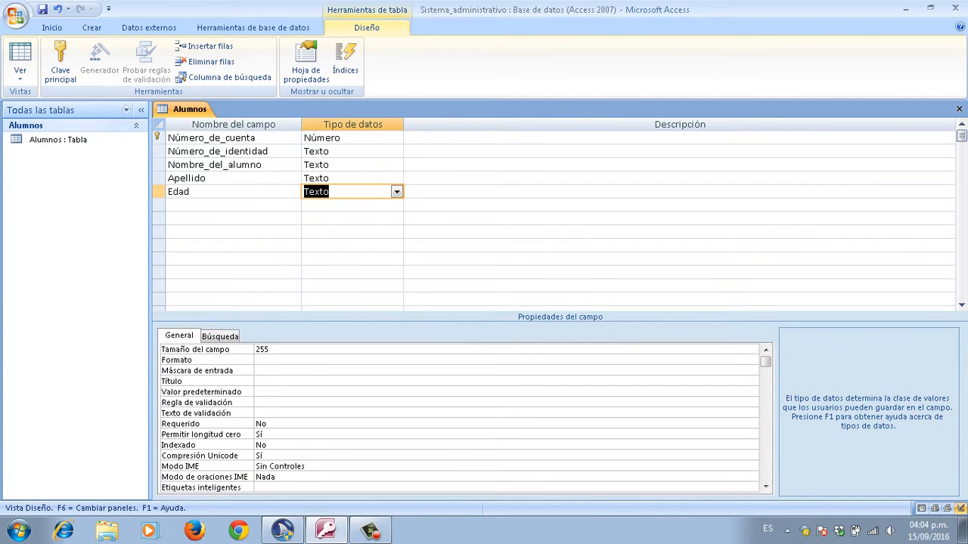
{"action": "key", "text": "BackSpace"}
{"action": "type", "text": "número"}
{"action": "key", "text": "Tab"}
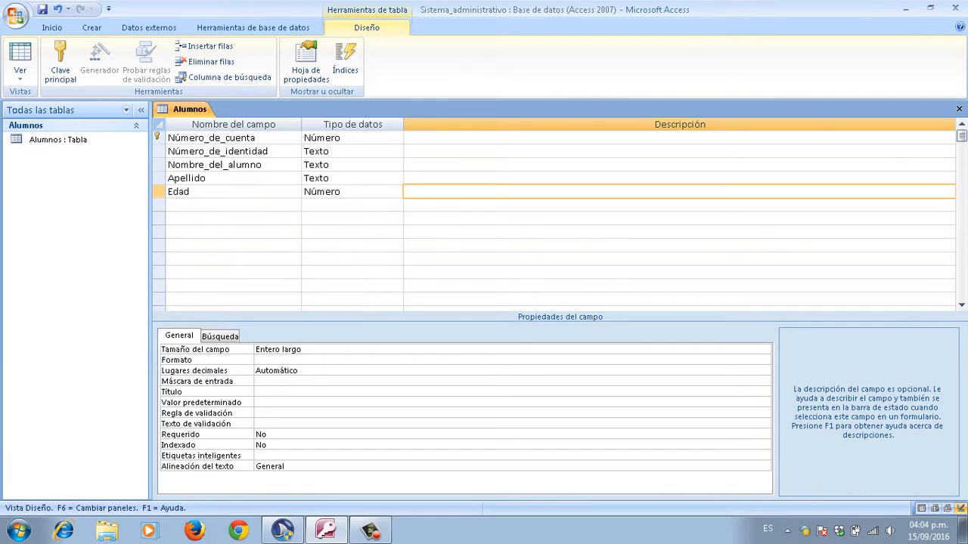
{"action": "key", "text": "Tab"}
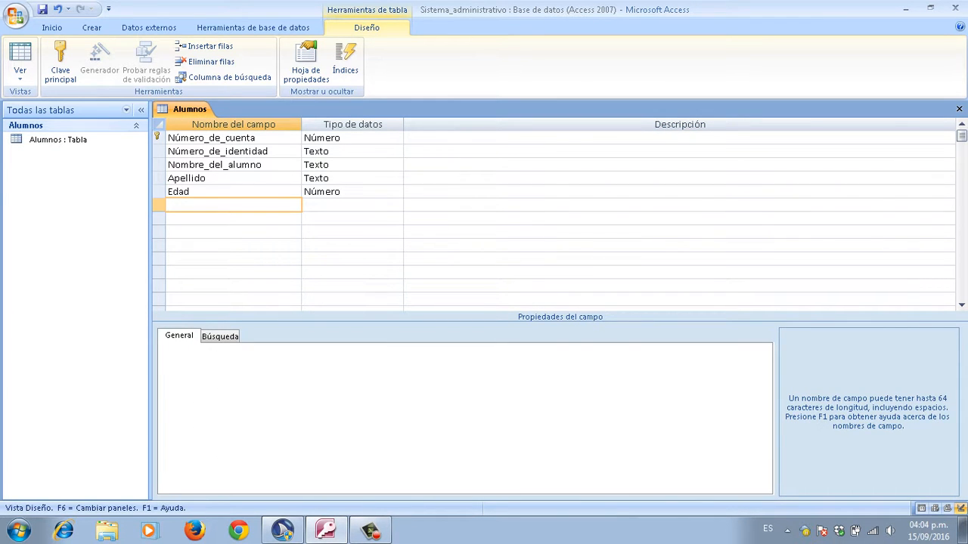
{"action": "key", "text": "Left"}
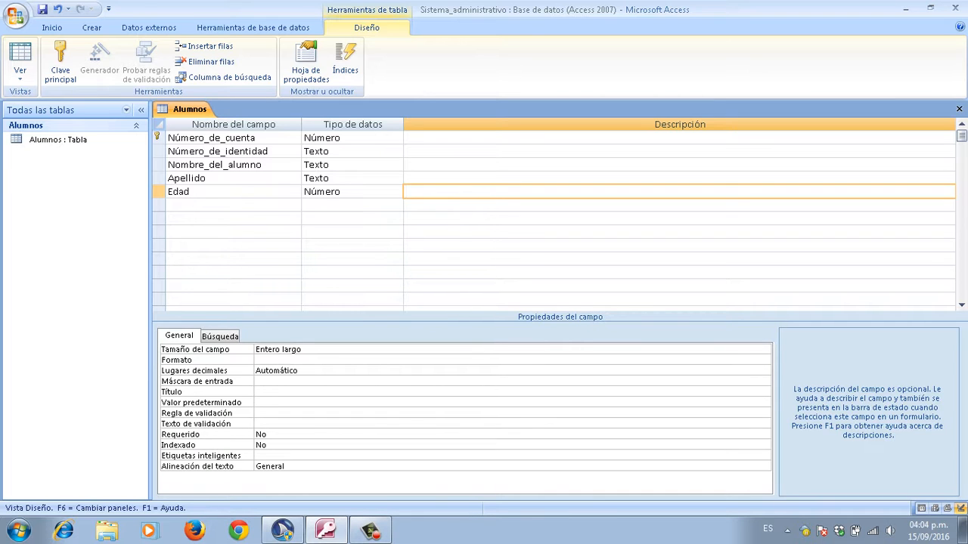
{"action": "key", "text": "Up"}
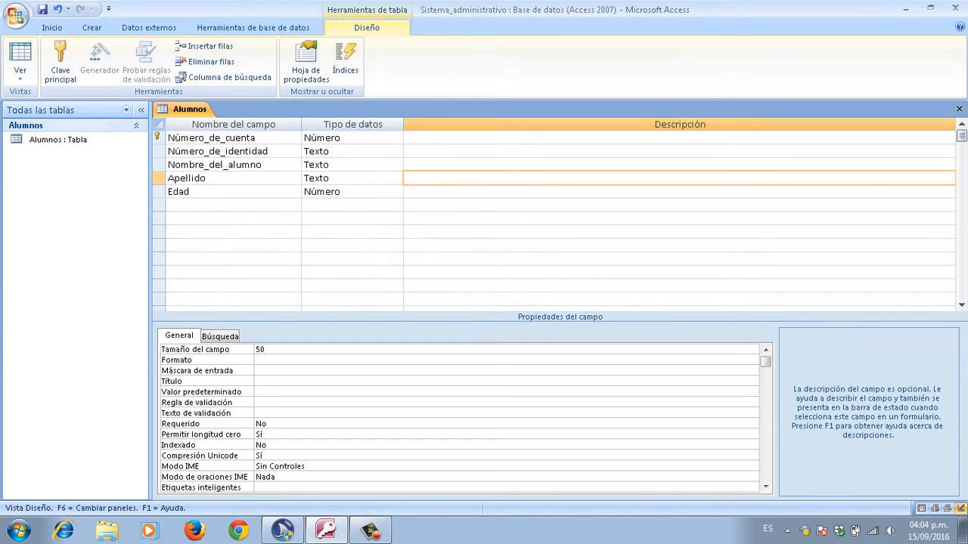
{"action": "key", "text": "Down"}
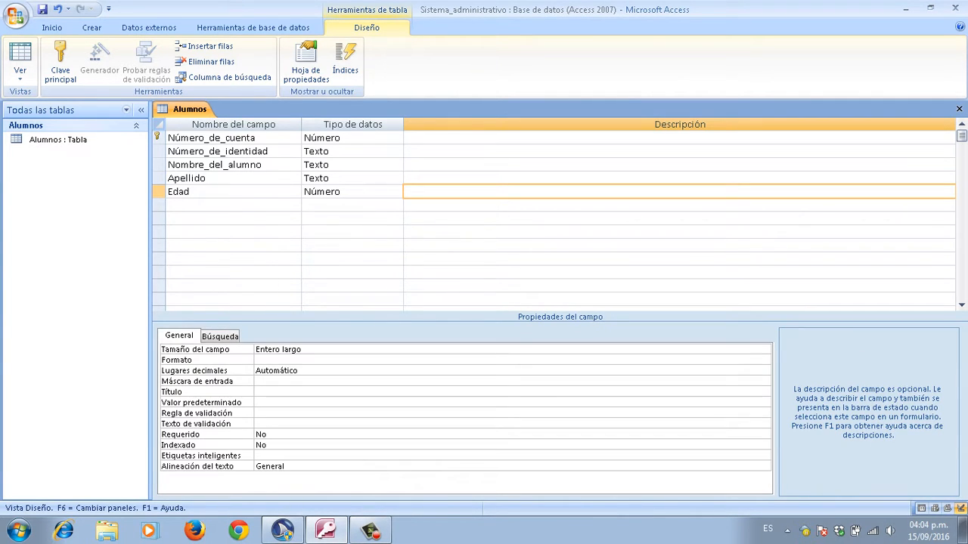
{"action": "key", "text": "Down"}
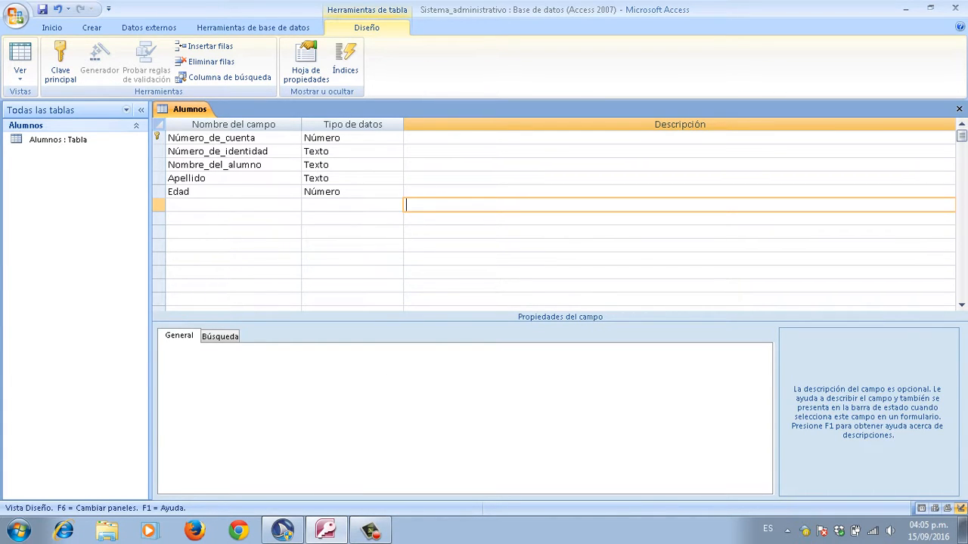
{"action": "key", "text": "Caps_Lock"}
{"action": "type", "text": "T"}
{"action": "key", "text": "Caps_Lock"}
{"action": "type", "text": "eléfono"}
{"action": "key", "text": "Return"}
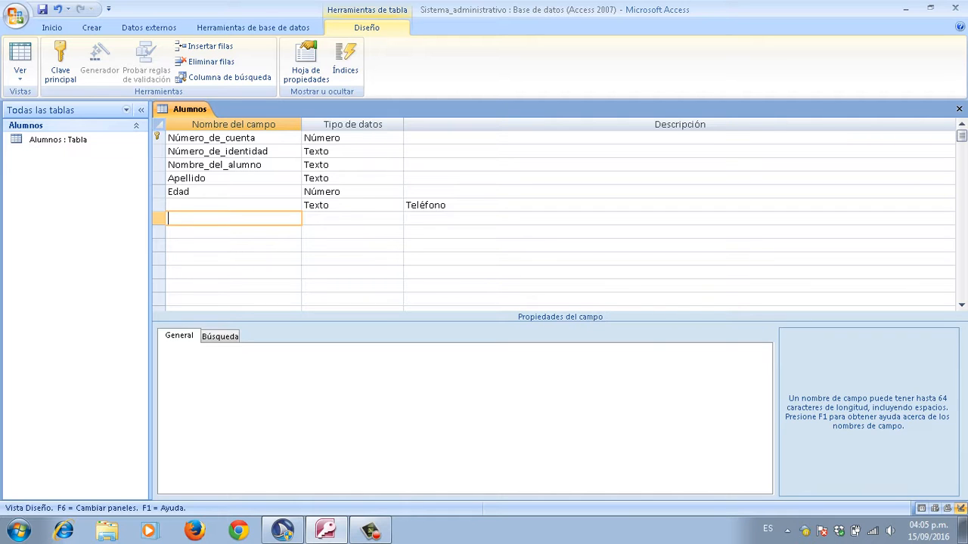
{"action": "left_click", "coordinate": [425, 205]}
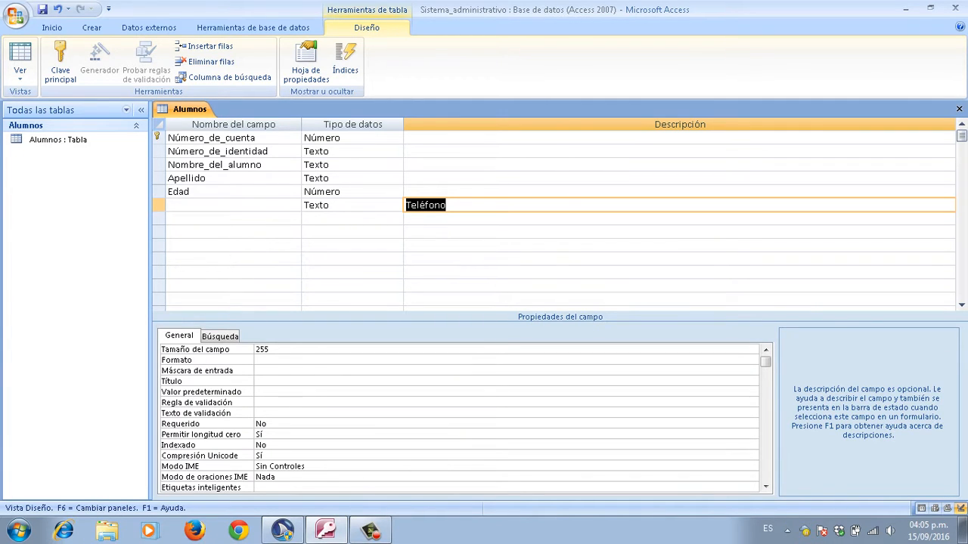
{"action": "key", "text": "Delete"}
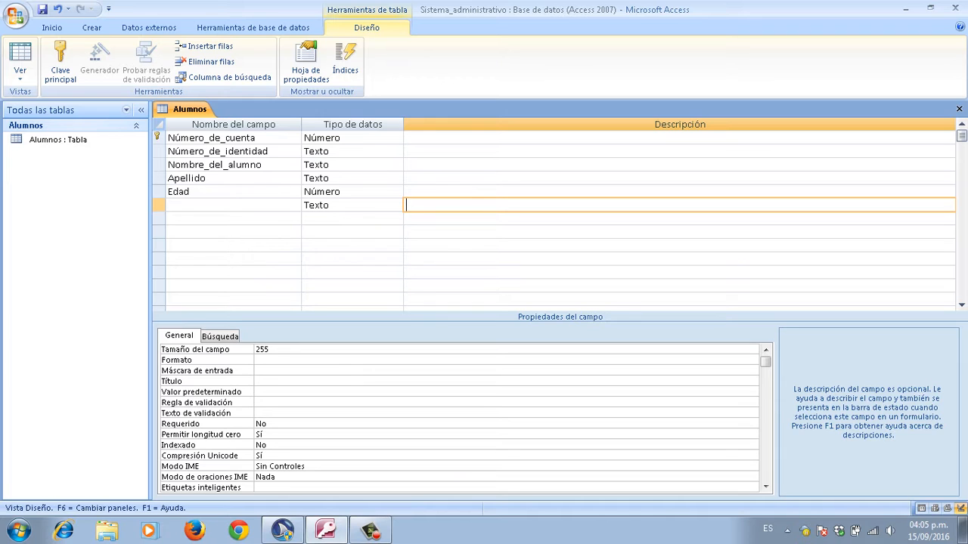
{"action": "key", "text": "shift+Tab"}
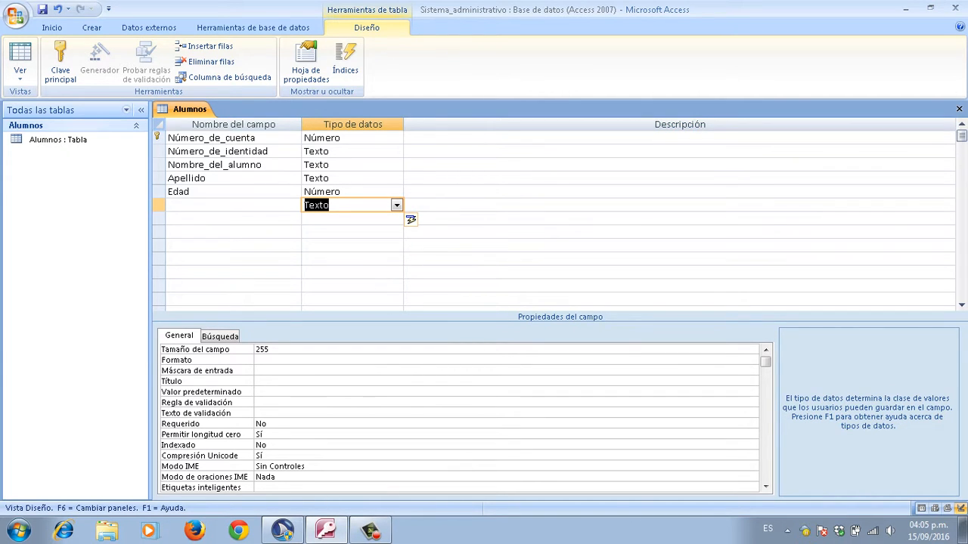
{"action": "key", "text": "shift+Tab"}
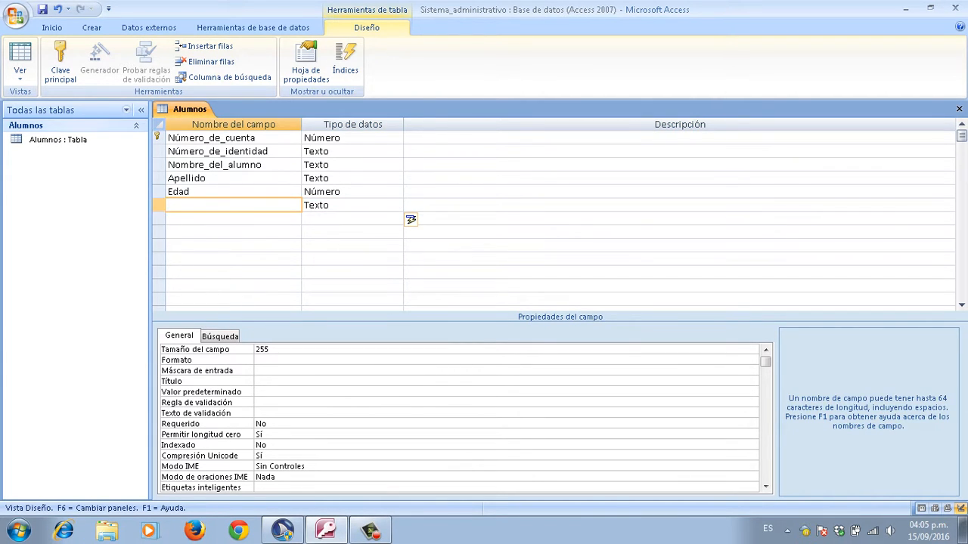
{"action": "key", "text": "shift+Tab"}
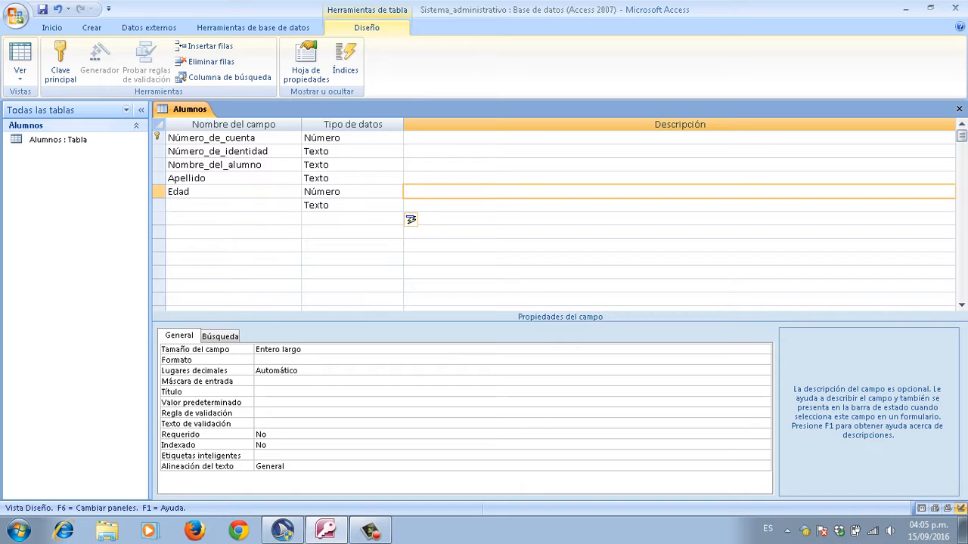
{"action": "key", "text": "Down"}
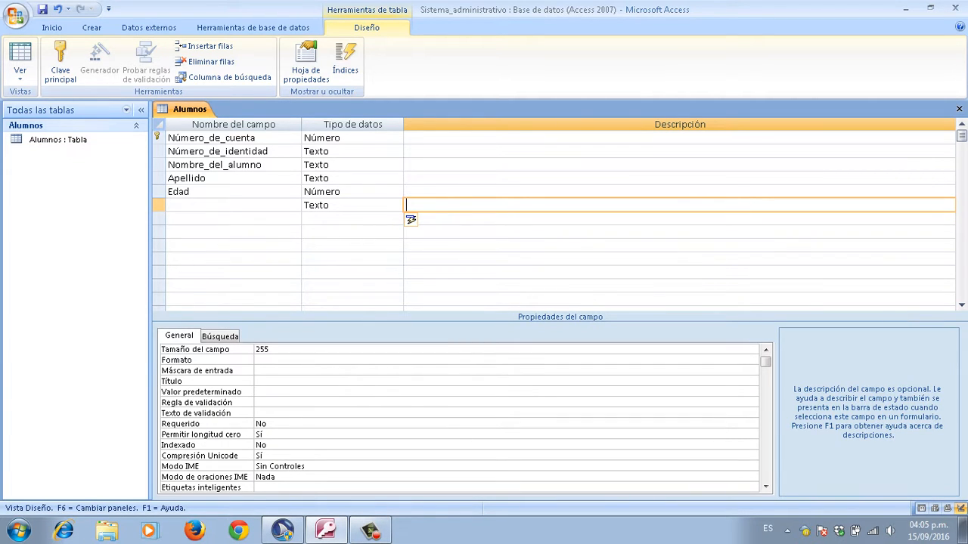
{"action": "key", "text": "shift+Tab"}
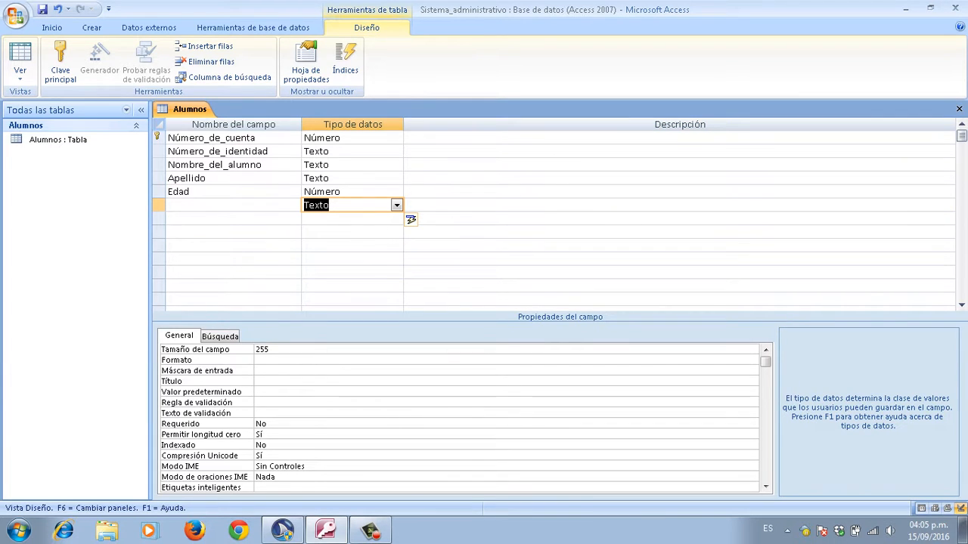
{"action": "key", "text": "Up"}
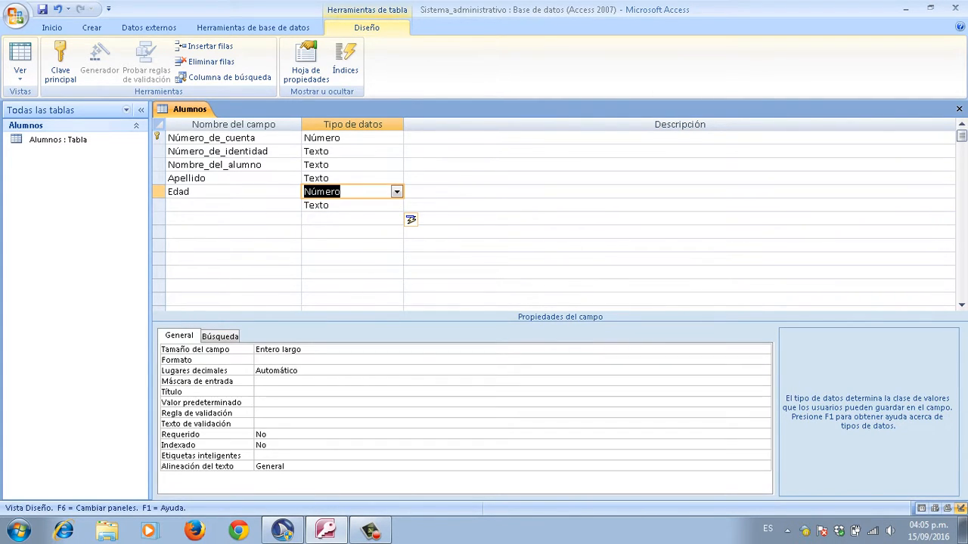
{"action": "key", "text": "Tab"}
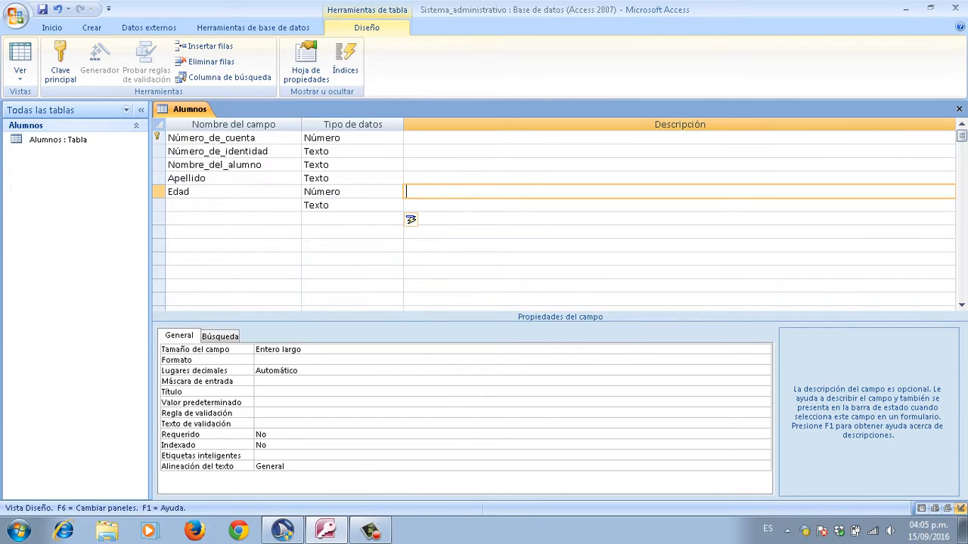
{"action": "key", "text": "shift+Tab"}
{"action": "key", "text": "shift+Tab"}
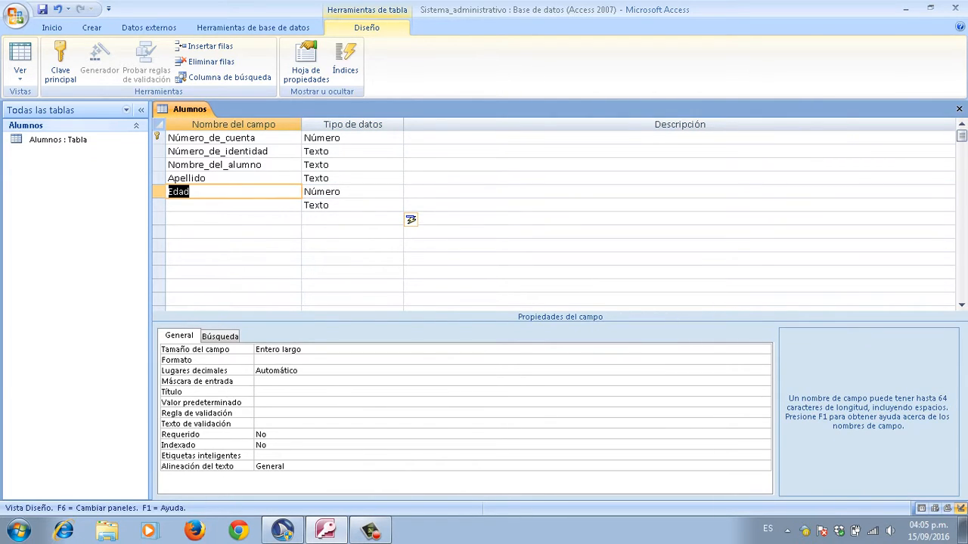
{"action": "key", "text": "Down"}
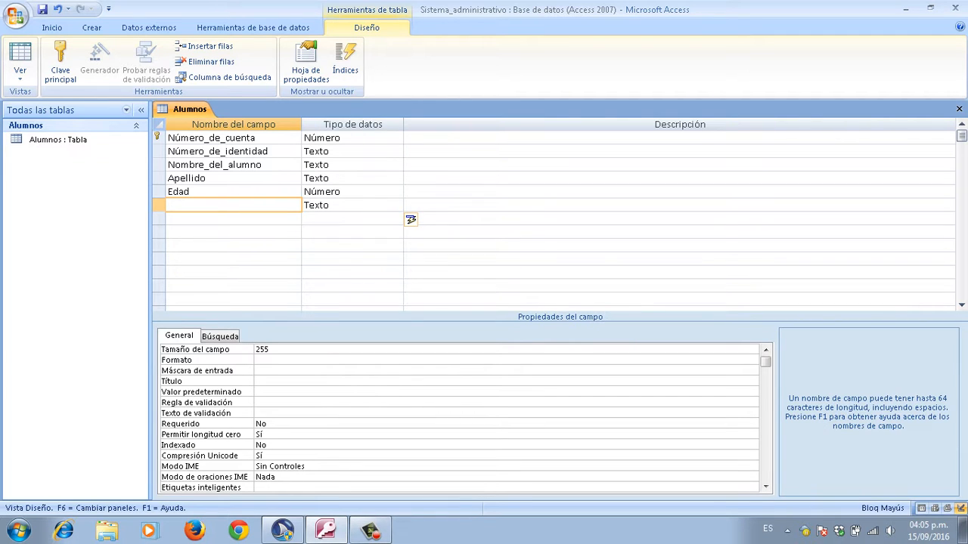
Step: Add a sixth field named Teléfono, keeping the Texto data type
{"action": "type", "text": "Teléfono"}
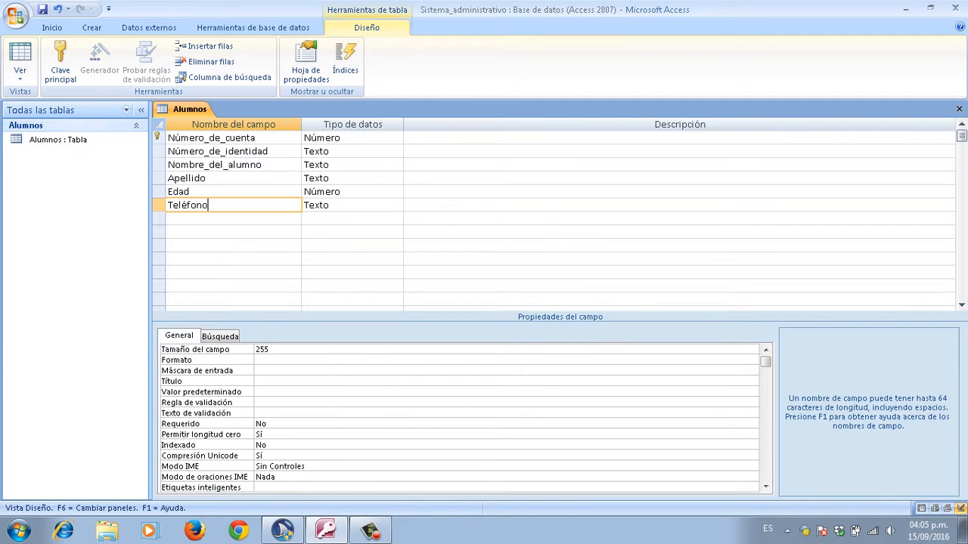
{"action": "key", "text": "Tab"}
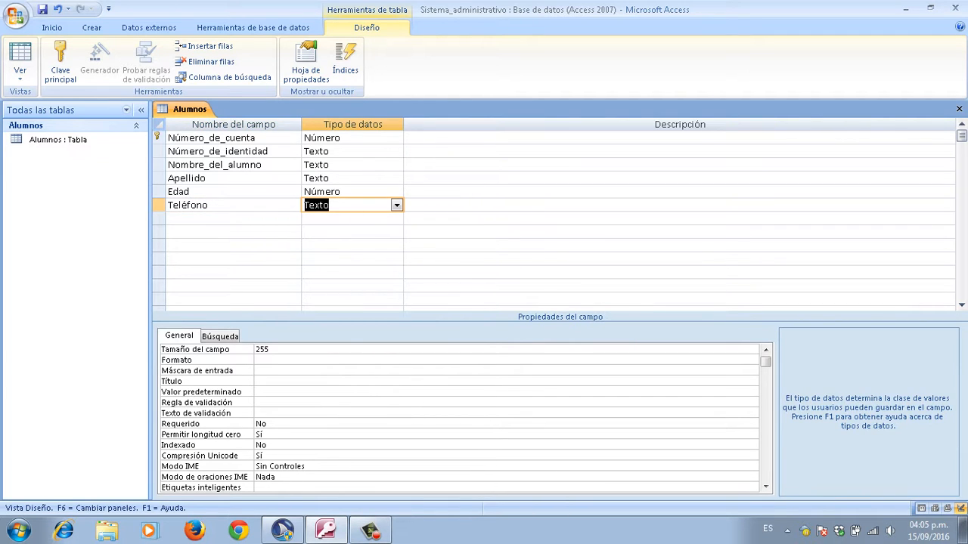
{"action": "key", "text": "shift+Tab"}
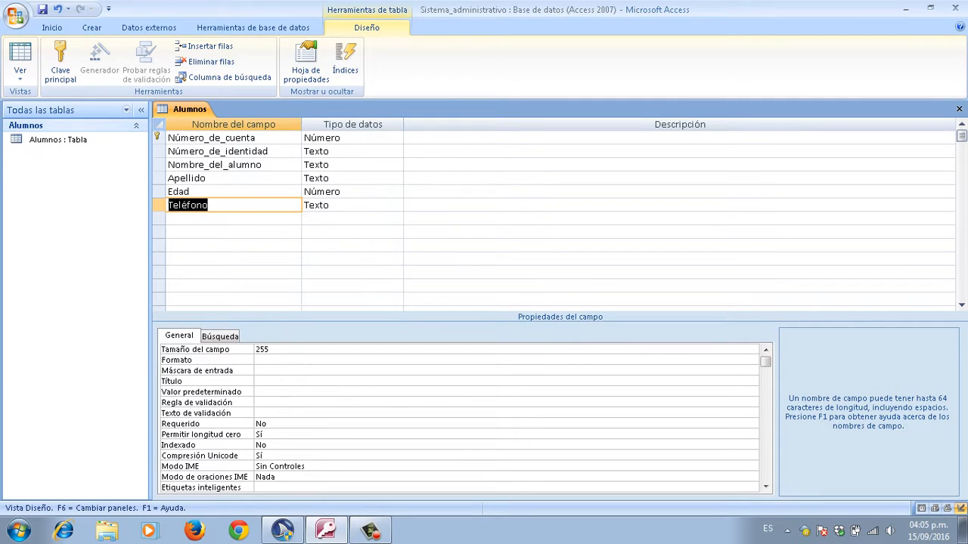
Step: Change Teléfono's field size from 255 to 10
{"action": "key", "text": "F6"}
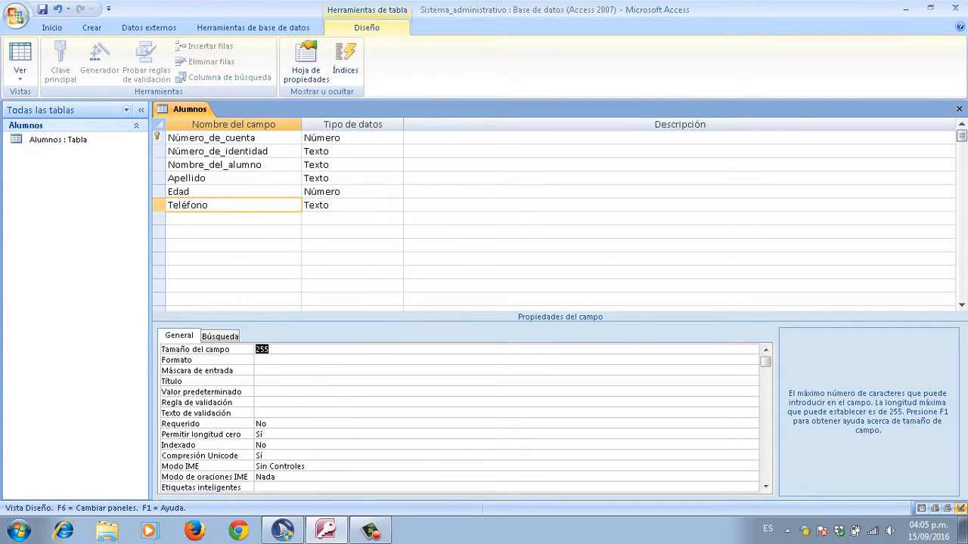
{"action": "key", "text": "BackSpace"}
{"action": "type", "text": "10"}
{"action": "key", "text": "Return"}
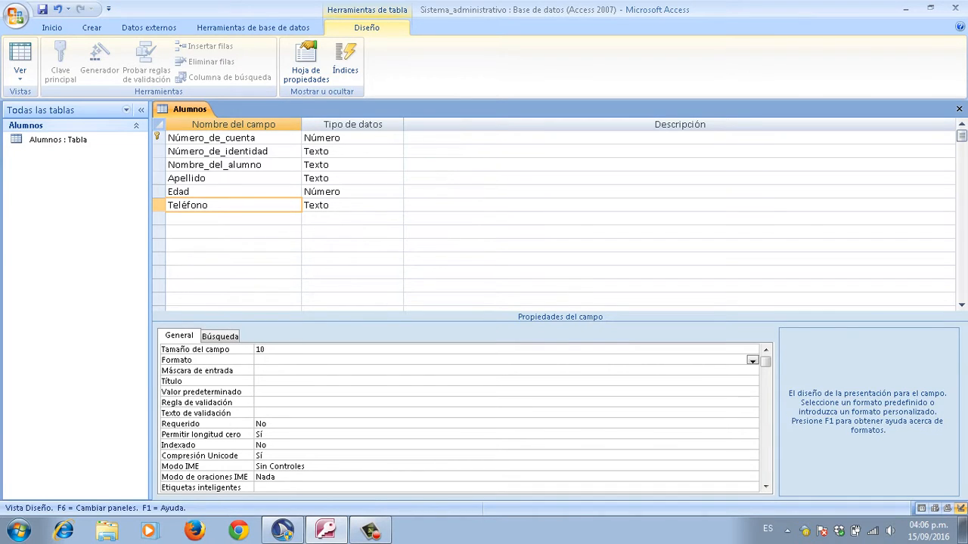
{"action": "key", "text": "Up"}
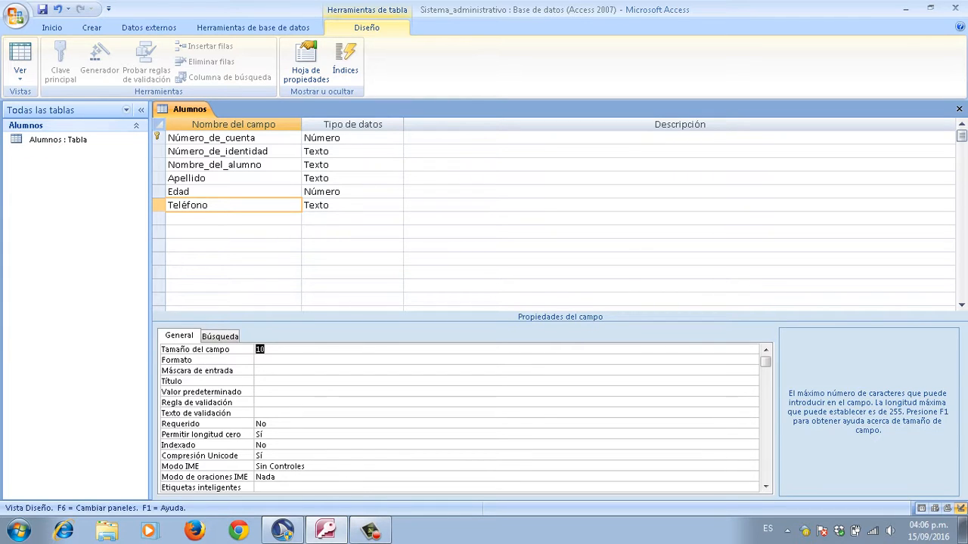
{"action": "key", "text": "F6"}
{"action": "key", "text": "F6"}
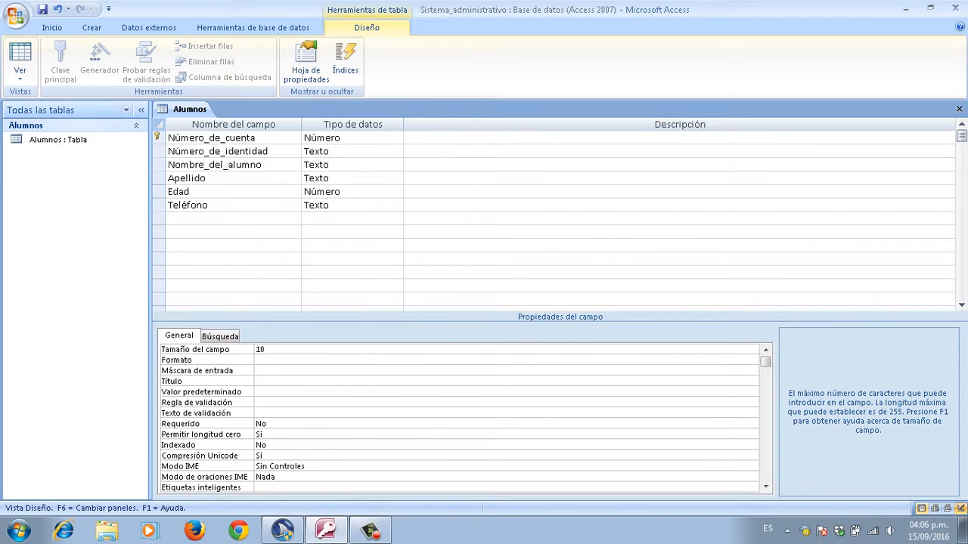
{"action": "key", "text": "F6"}
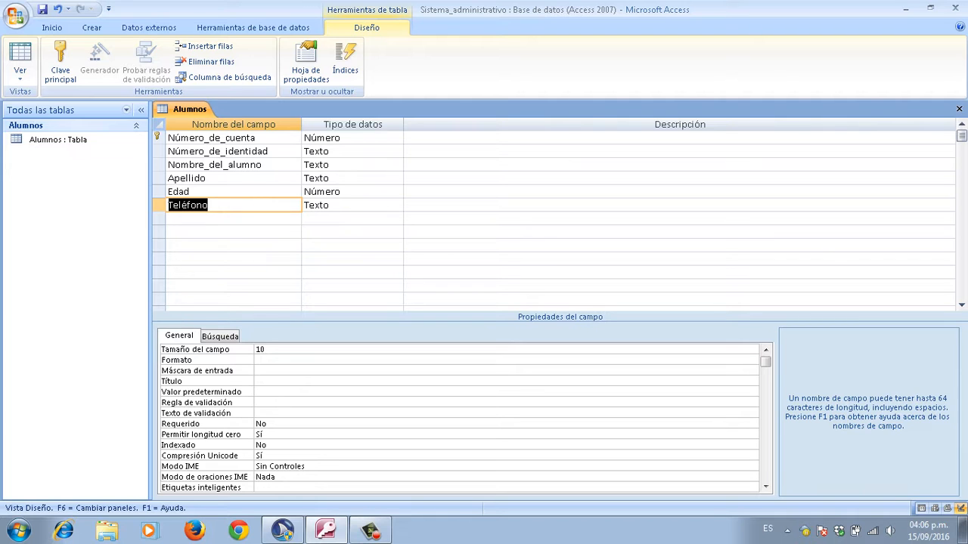
{"action": "key", "text": "Up"}
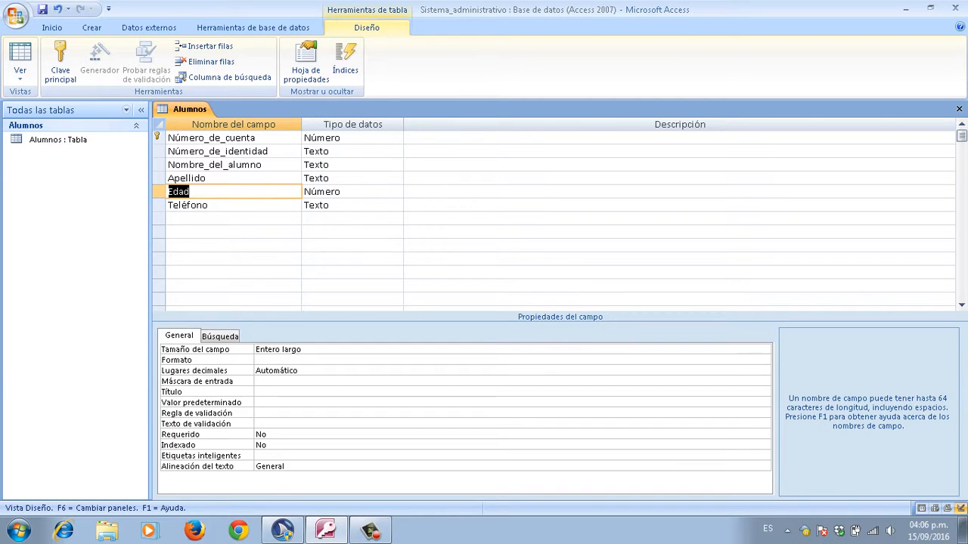
{"action": "key", "text": "Down"}
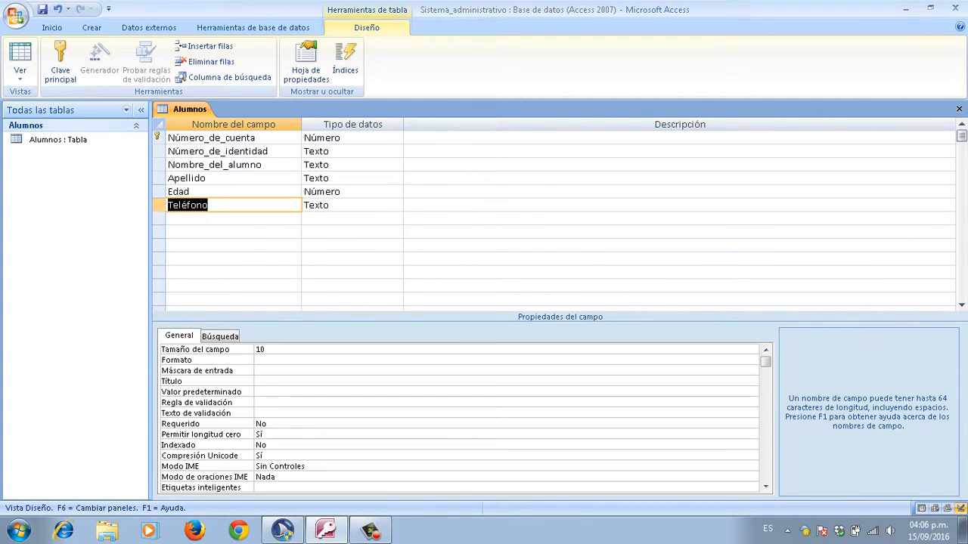
{"action": "key", "text": "Down"}
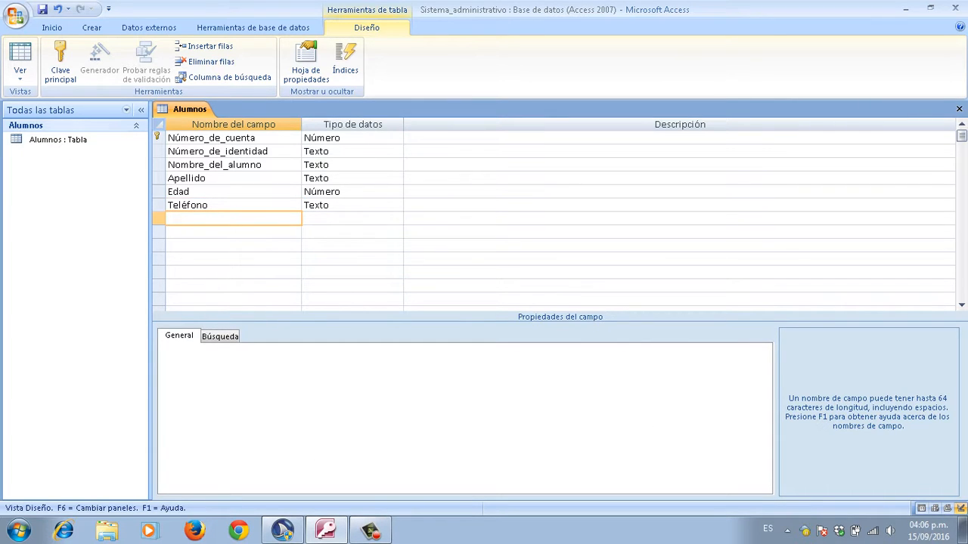
Step: Add a seventh field named Dirección with the Texto data type
{"action": "key", "text": "Caps_Lock"}
{"action": "type", "text": "D"}
{"action": "key", "text": "Caps_Lock"}
{"action": "type", "text": "cción"}
{"action": "key", "text": "Tab"}
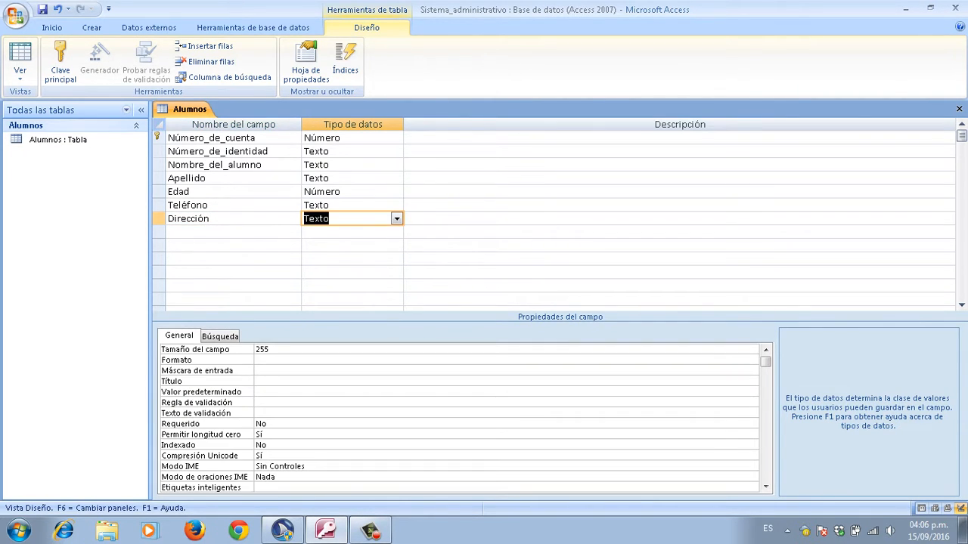
{"action": "key", "text": "BackSpace"}
{"action": "type", "text": "text"}
{"action": "key", "text": "Tab"}
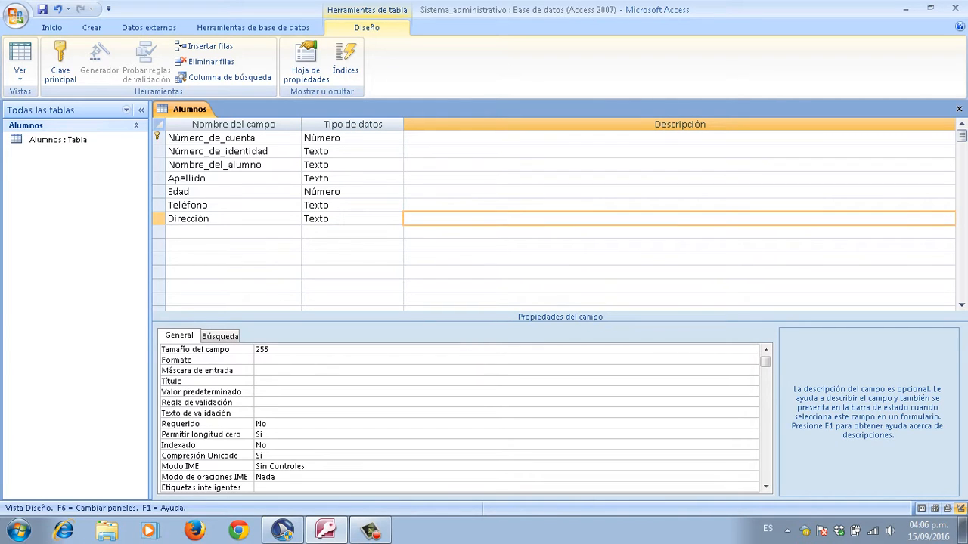
{"action": "key", "text": "shift+Tab"}
{"action": "key", "text": "shift+Tab"}
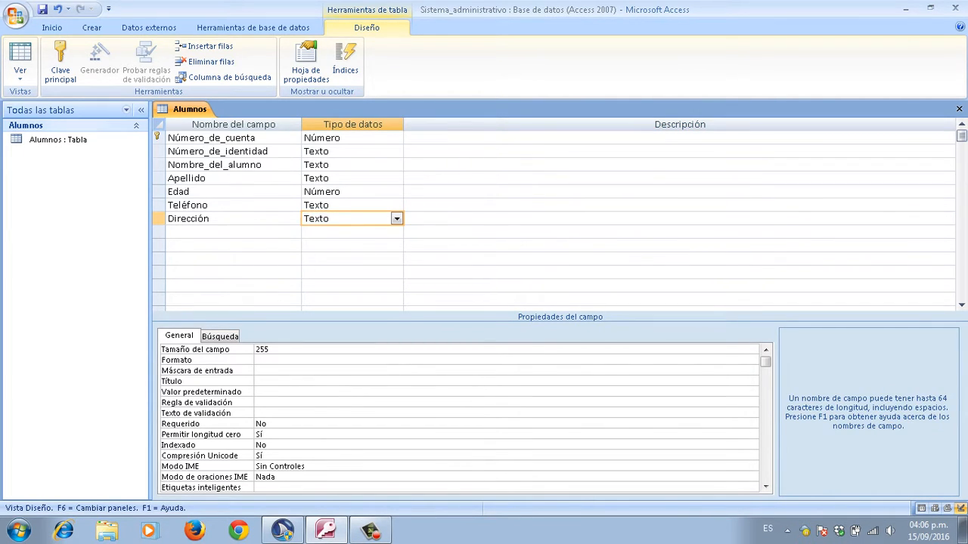
Step: Change Dirección's field size from 255 to 50
{"action": "key", "text": "F6"}
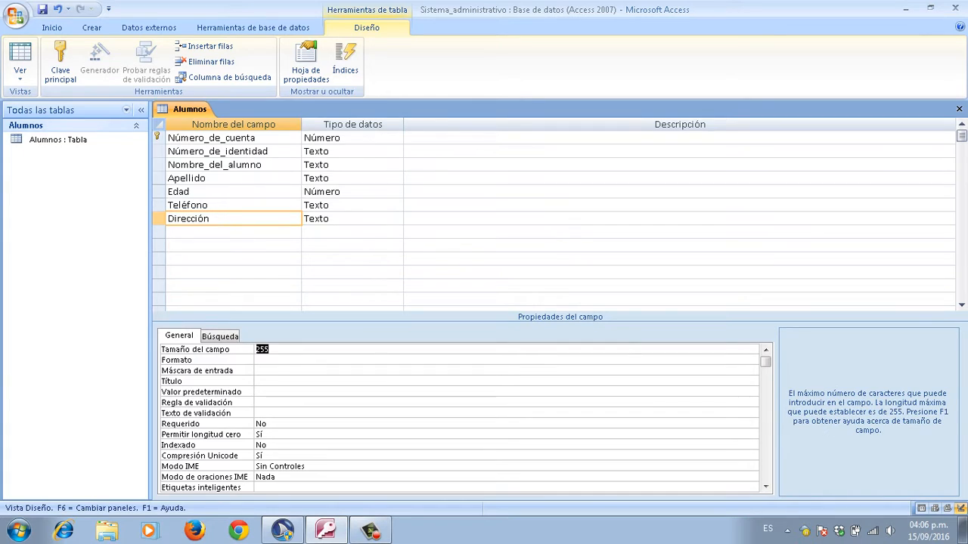
{"action": "key", "text": "Delete"}
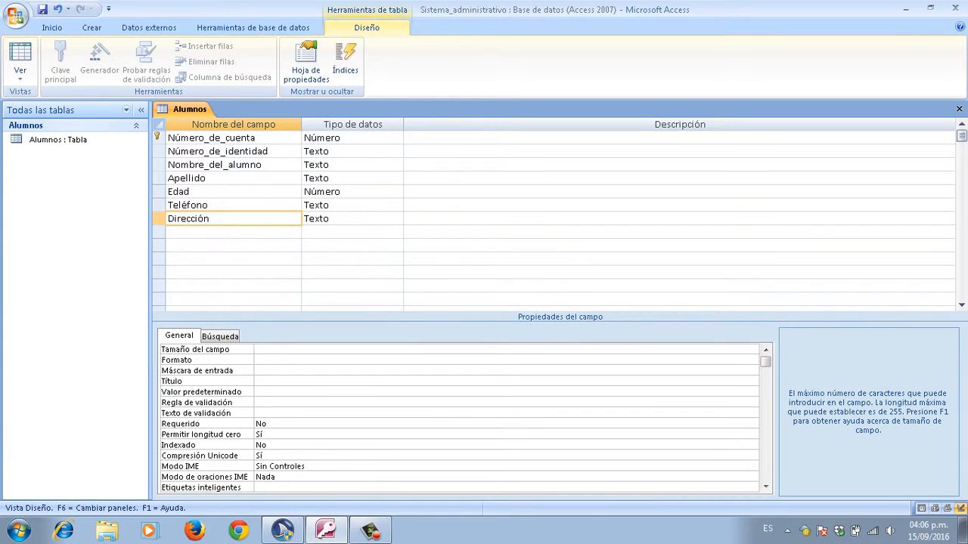
{"action": "type", "text": "50"}
{"action": "key", "text": "Return"}
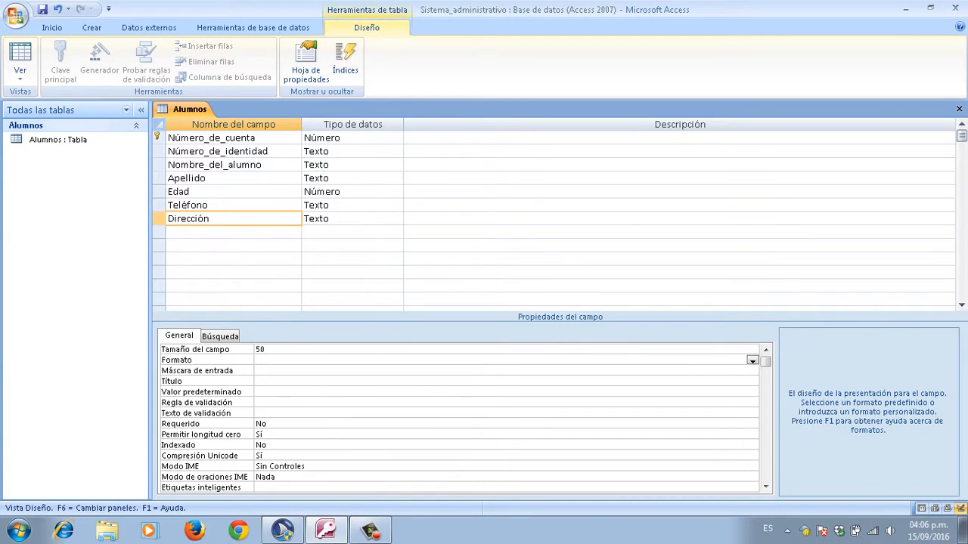
{"action": "key", "text": "Up"}
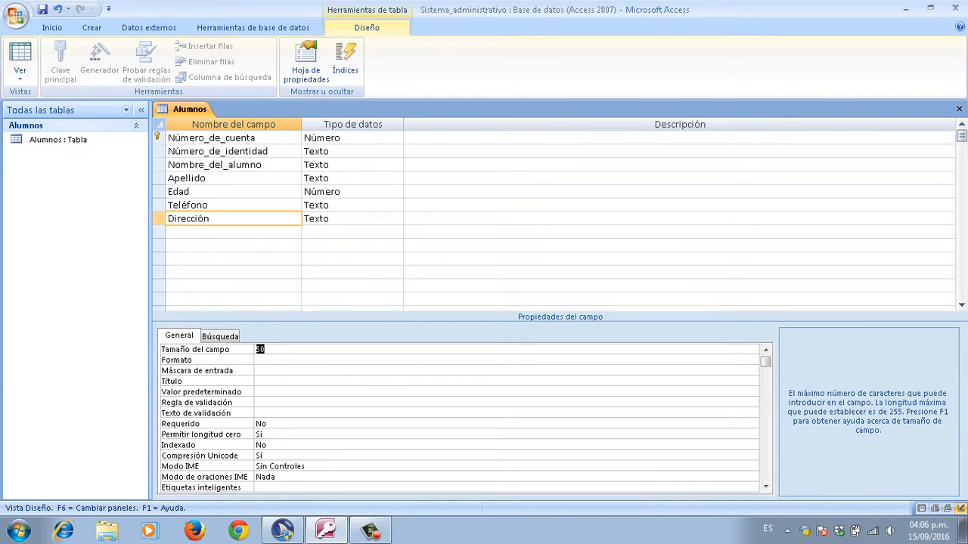
{"action": "key", "text": "F6"}
{"action": "key", "text": "F6"}
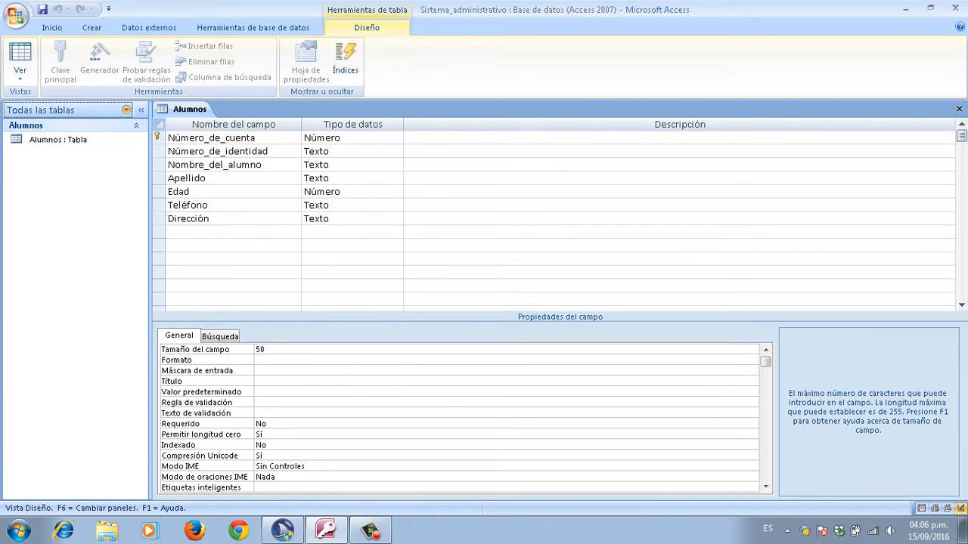
{"action": "key", "text": "F6"}
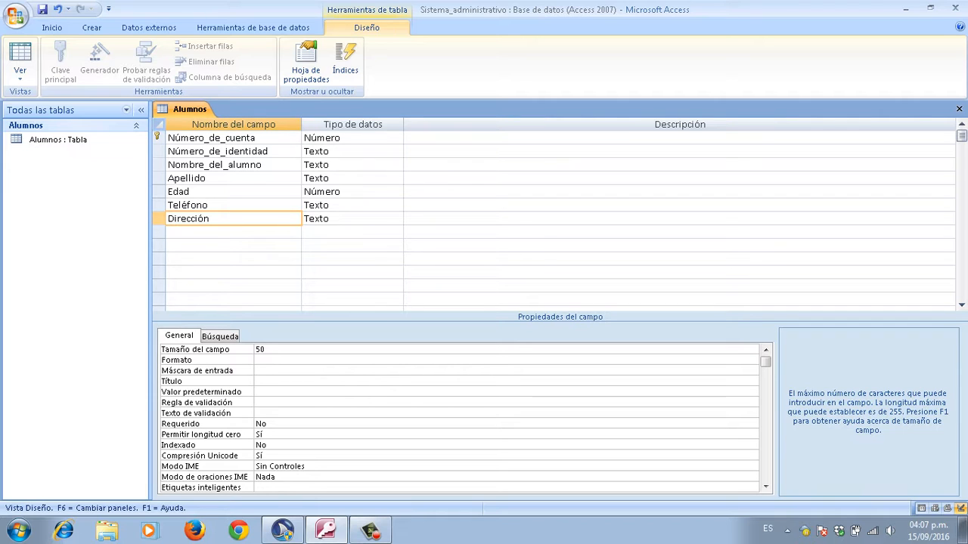
{"action": "key", "text": "F6"}
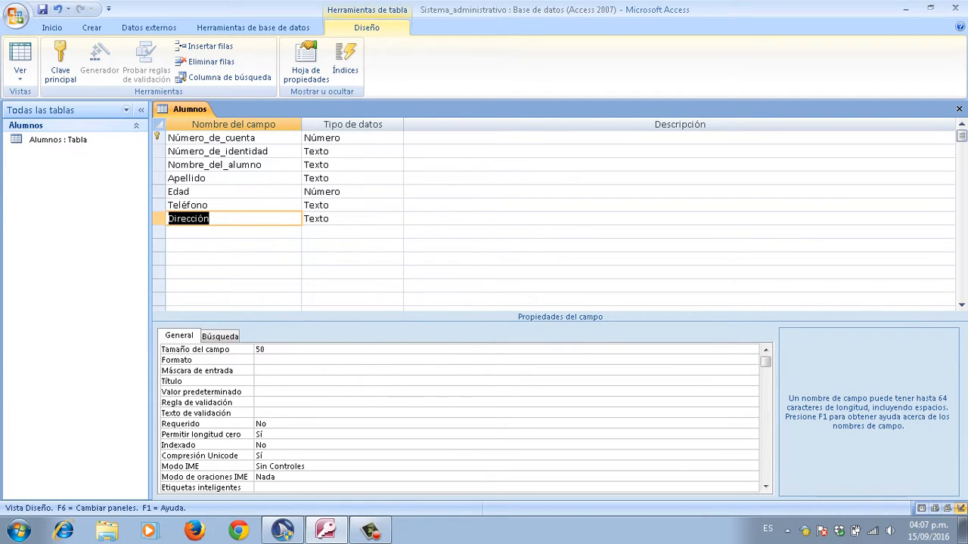
{"action": "key", "text": "Down"}
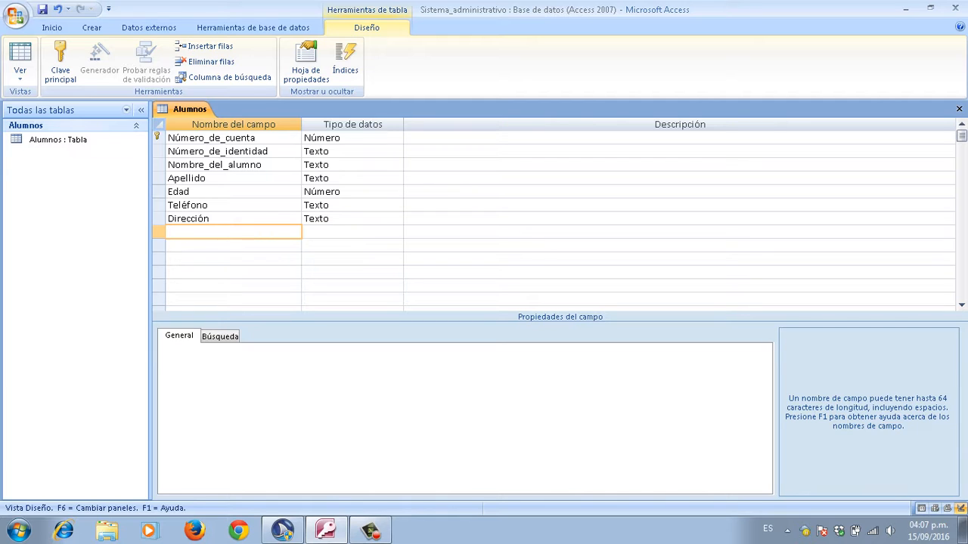
Step: Add a Correo_electrónico field with data type Hipervínculo, then move to the empty row
{"action": "key", "text": "Caps_Lock"}
{"action": "type", "text": "C"}
{"action": "key", "text": "Caps_Lock"}
{"action": "type", "text": "orreo_electrónico"}
{"action": "key", "text": "Tab"}
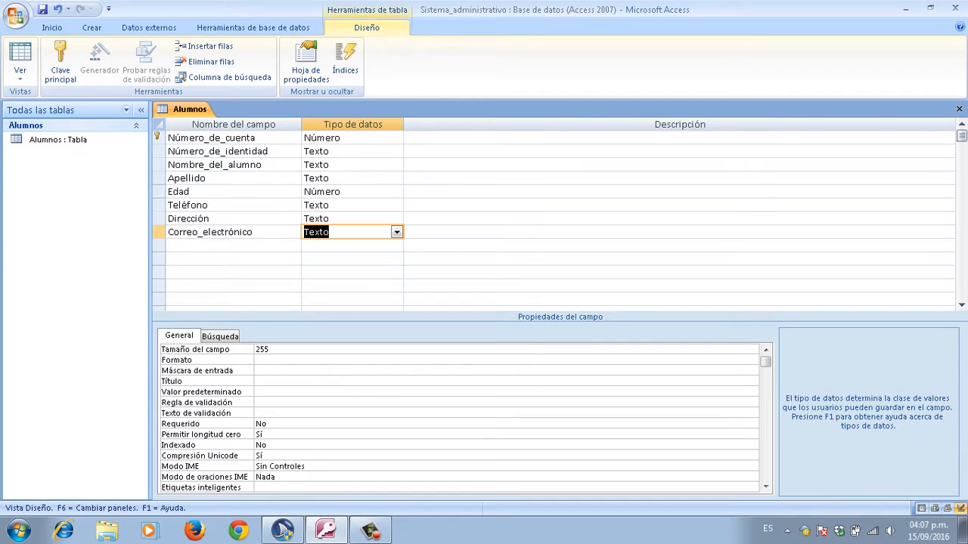
{"action": "key", "text": "BackSpace"}
{"action": "type", "text": "hip"}
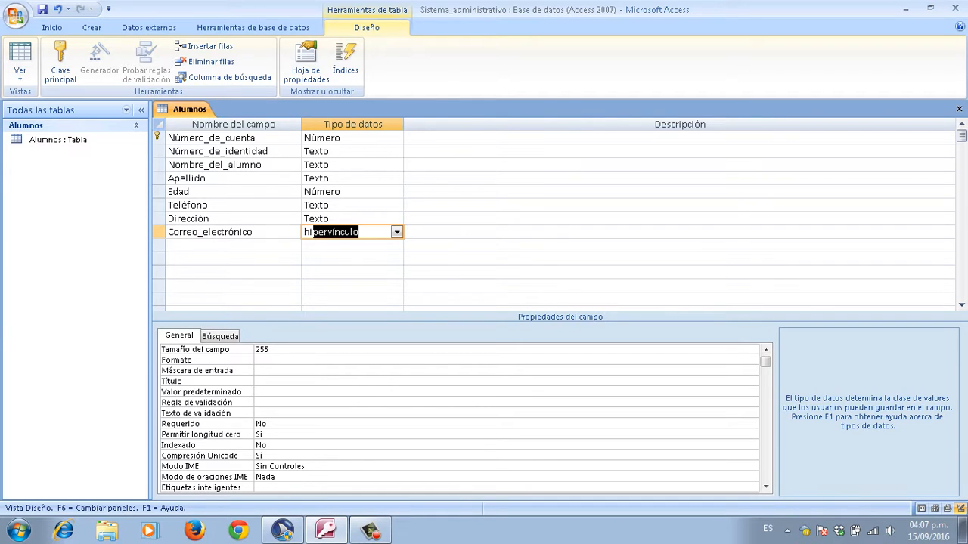
{"action": "type", "text": "erví"}
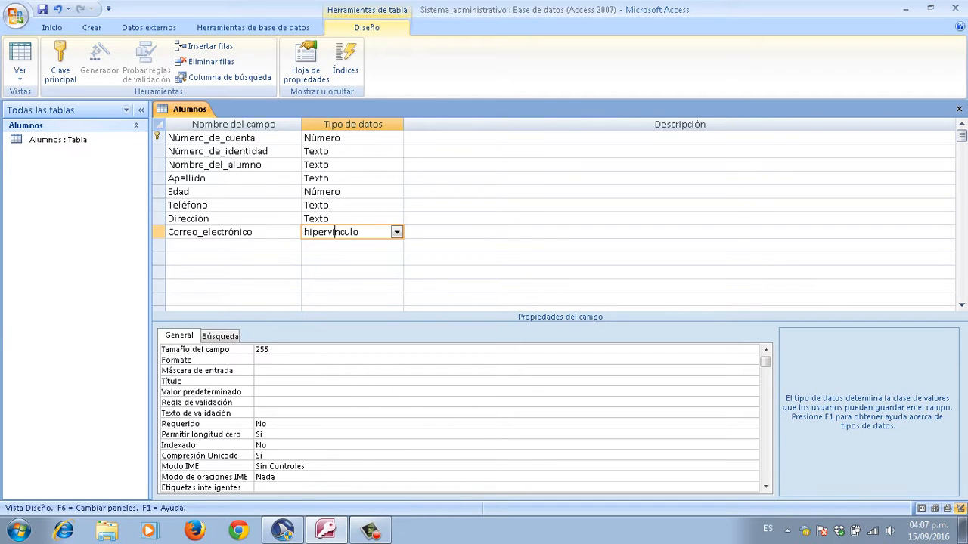
{"action": "type", "text": "ncul"}
{"action": "key", "text": "Tab"}
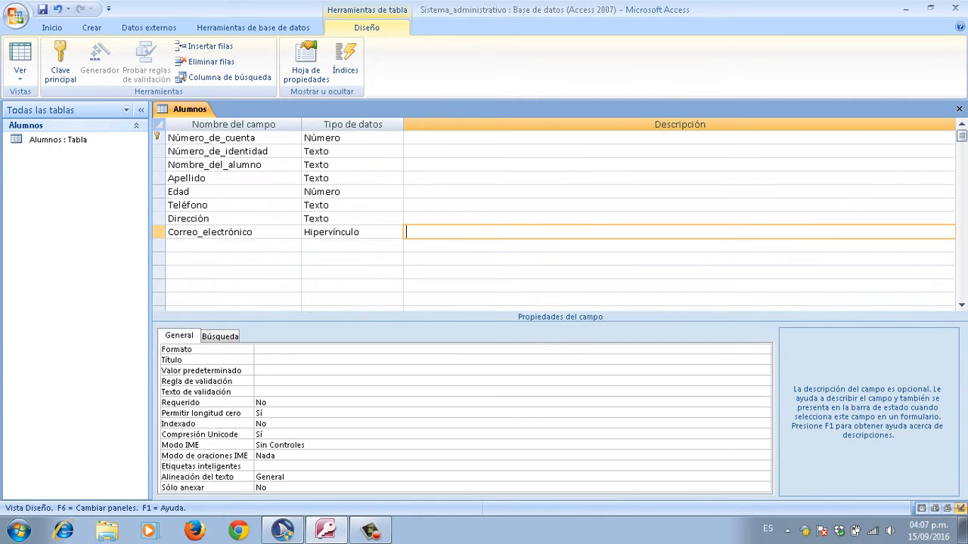
{"action": "key", "text": "shift+Tab"}
{"action": "key", "text": "shift+Tab"}
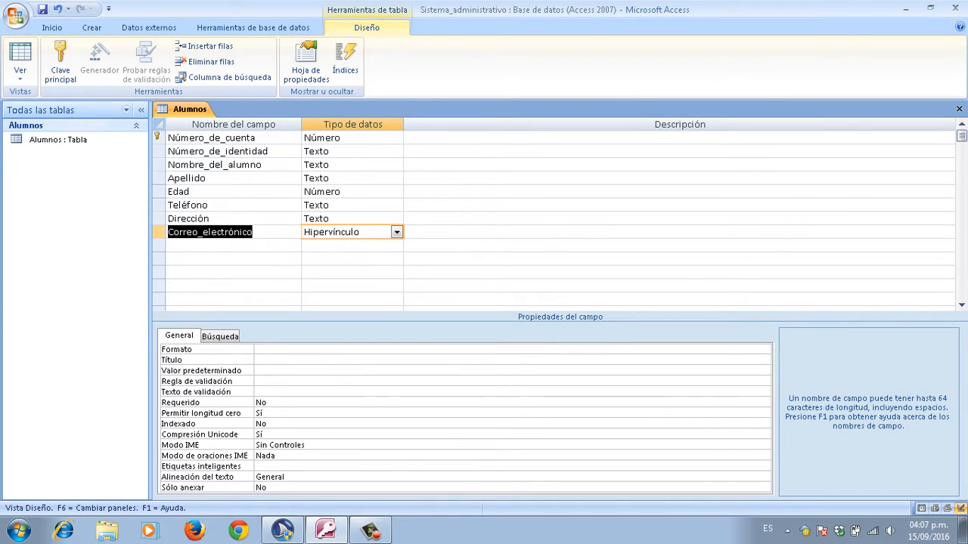
{"action": "key", "text": "Down"}
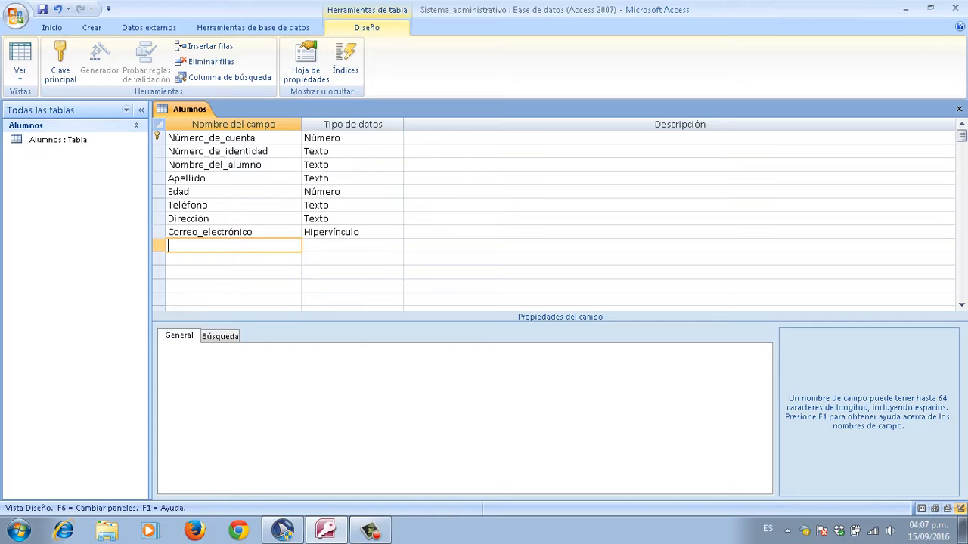
Step: Name the next field Carrera, keeping the Texto data type
{"action": "key", "text": "Caps_Lock"}
{"action": "type", "text": "C"}
{"action": "key", "text": "Caps_Lock"}
{"action": "type", "text": "arrera"}
{"action": "key", "text": "Tab"}
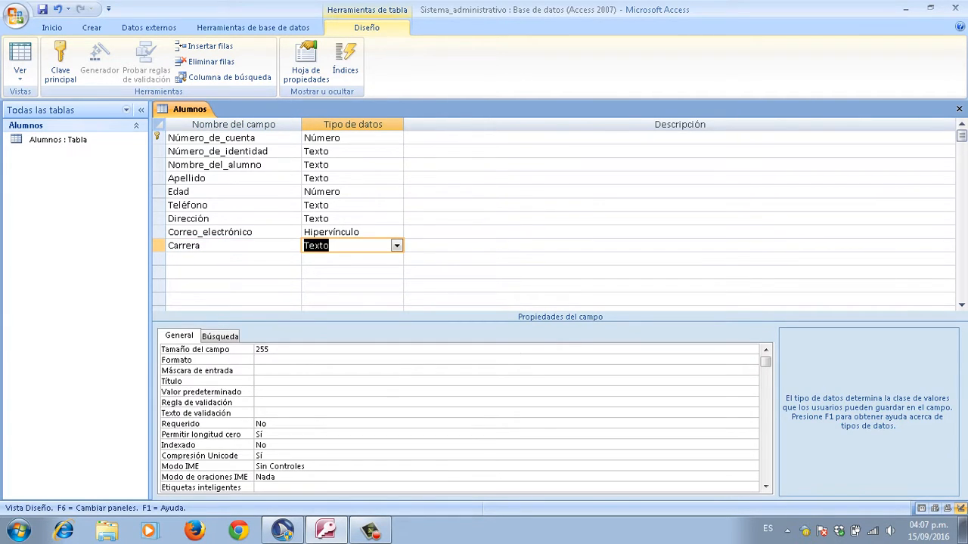
{"action": "key", "text": "Left"}
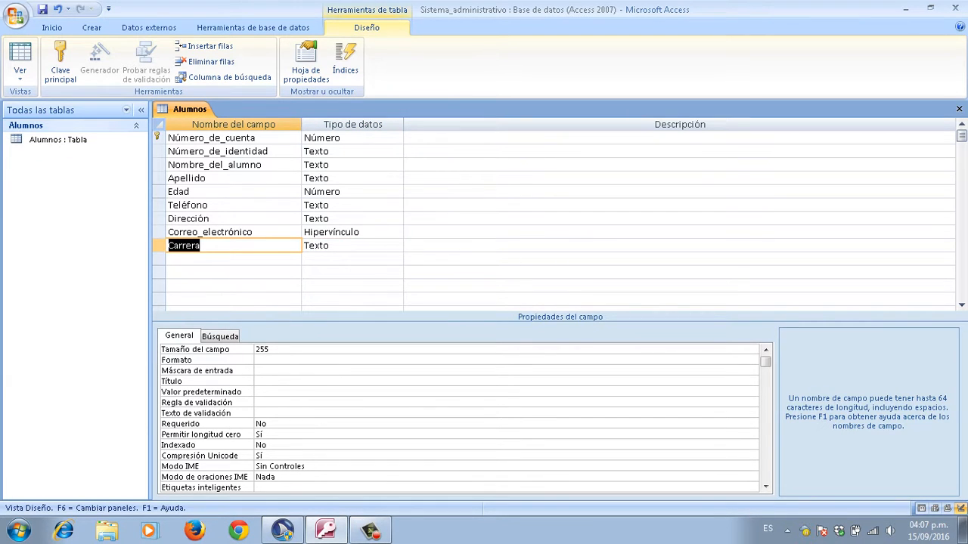
Step: Set Carrera's Tamaño del campo to 50 and return to the field grid
{"action": "key", "text": "F6"}
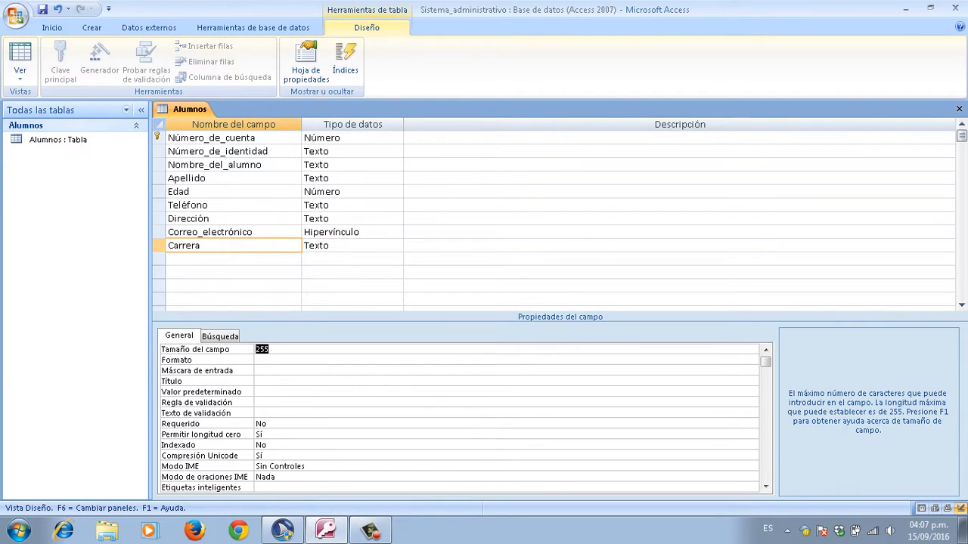
{"action": "key", "text": "BackSpace"}
{"action": "type", "text": "50"}
{"action": "key", "text": "Return"}
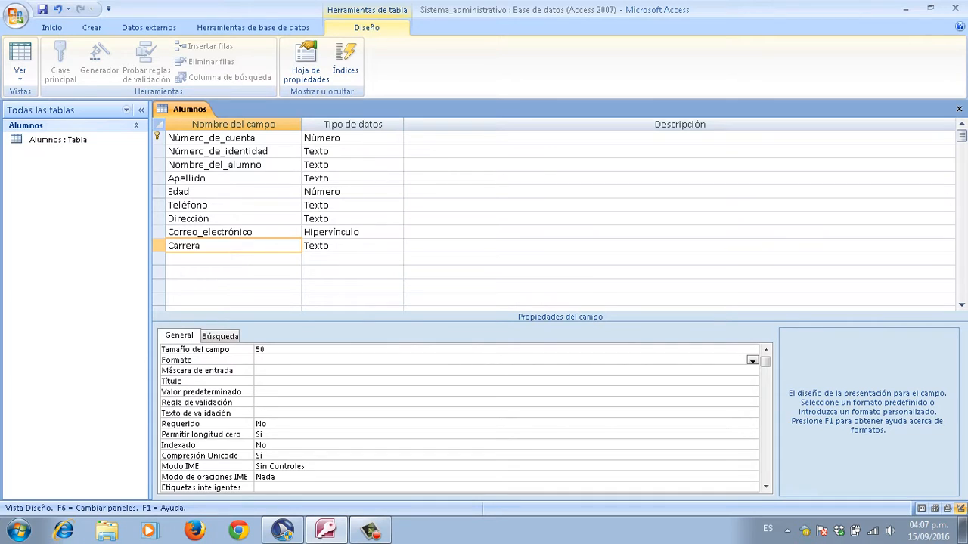
{"action": "key", "text": "F6"}
{"action": "key", "text": "F6"}
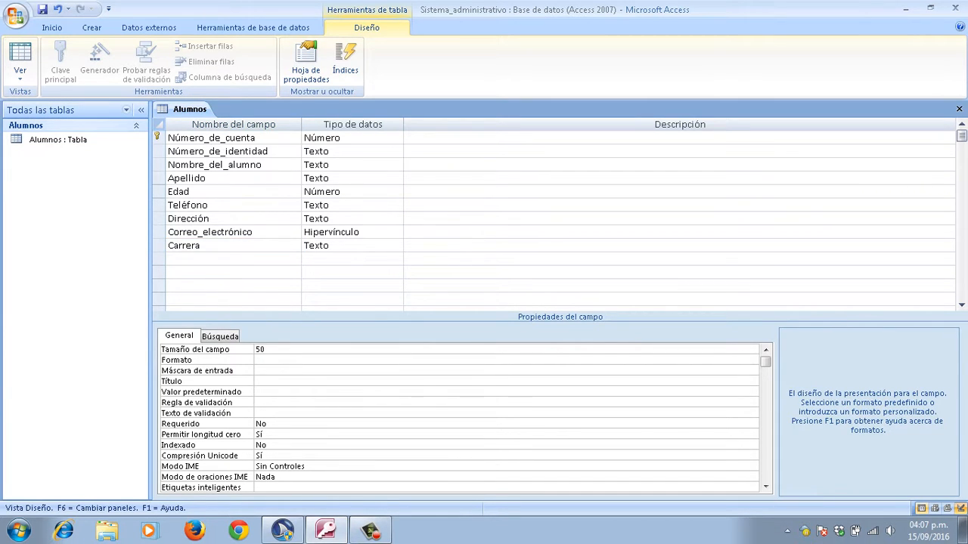
{"action": "key", "text": "F6"}
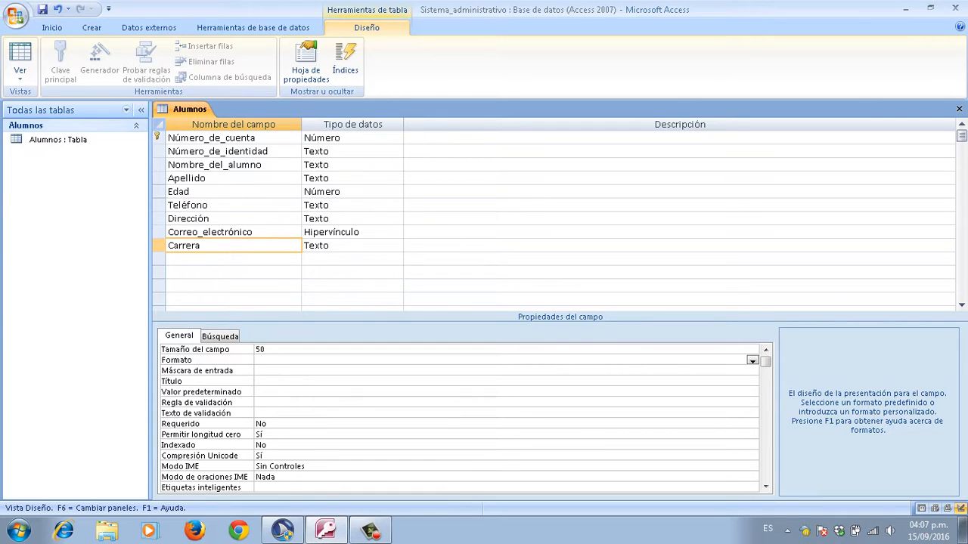
{"action": "key", "text": "F6"}
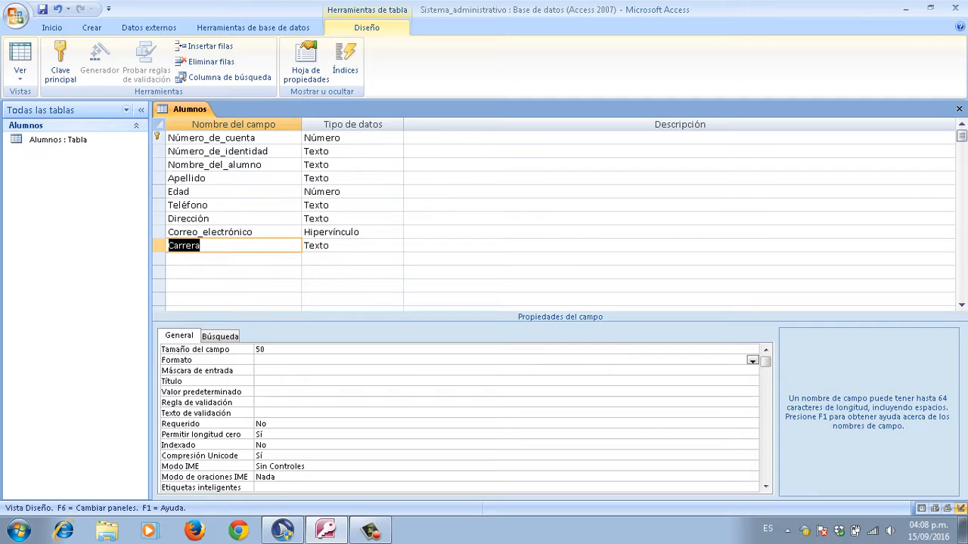
{"action": "key", "text": "Right"}
{"action": "key", "text": "Left"}
Step: Switch Alumnos to Vista Hoja de datos, saving the table design when prompted
{"action": "left_click", "coordinate": [213, 246]}
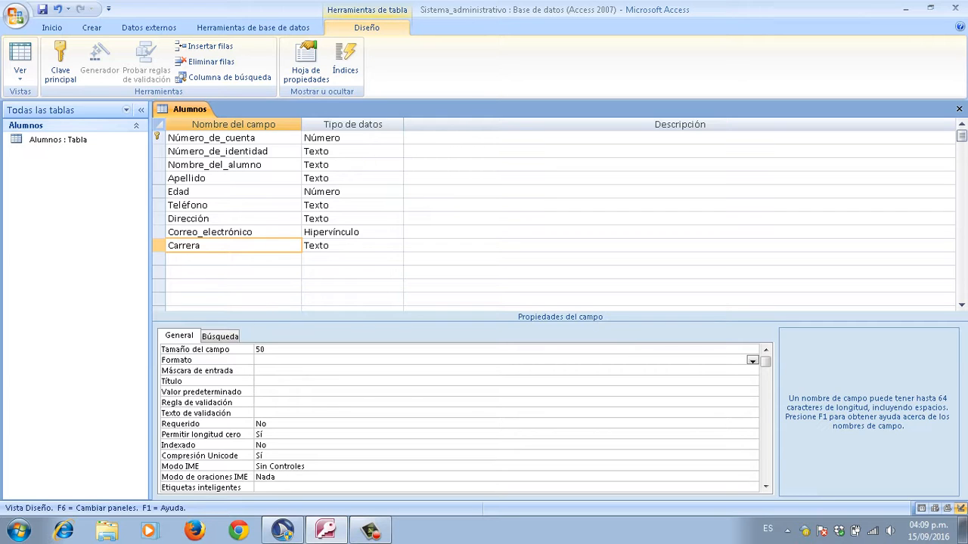
{"action": "left_click", "coordinate": [20, 75]}
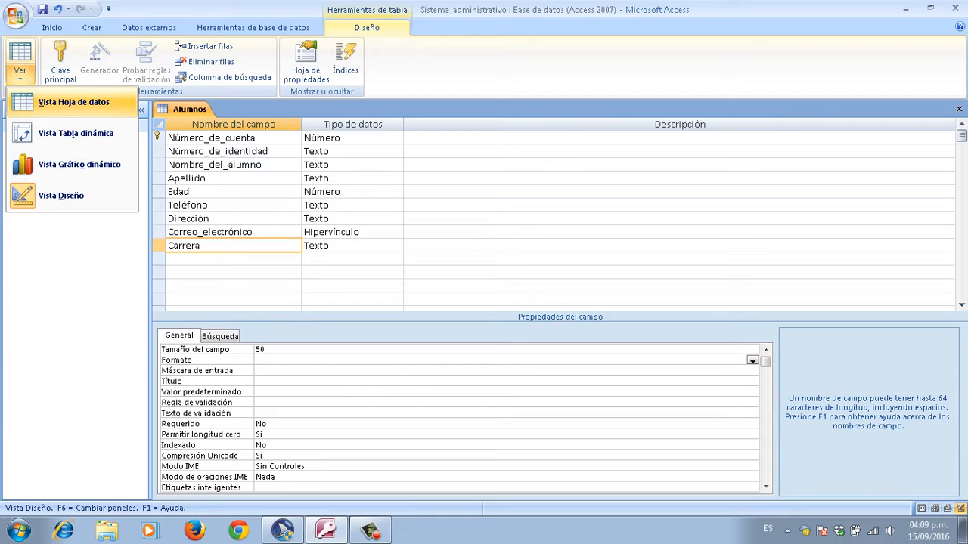
{"action": "left_click", "coordinate": [73, 102]}
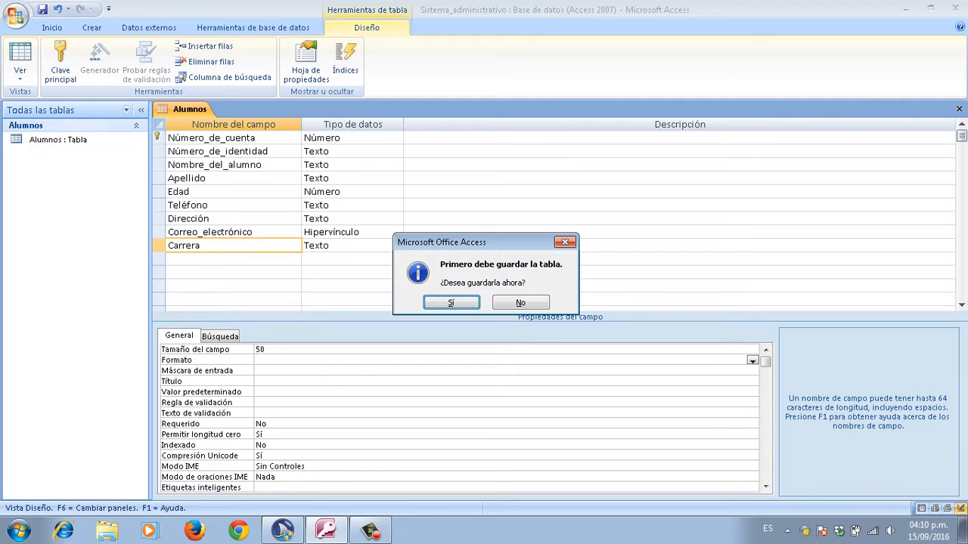
{"action": "key", "text": "Return"}
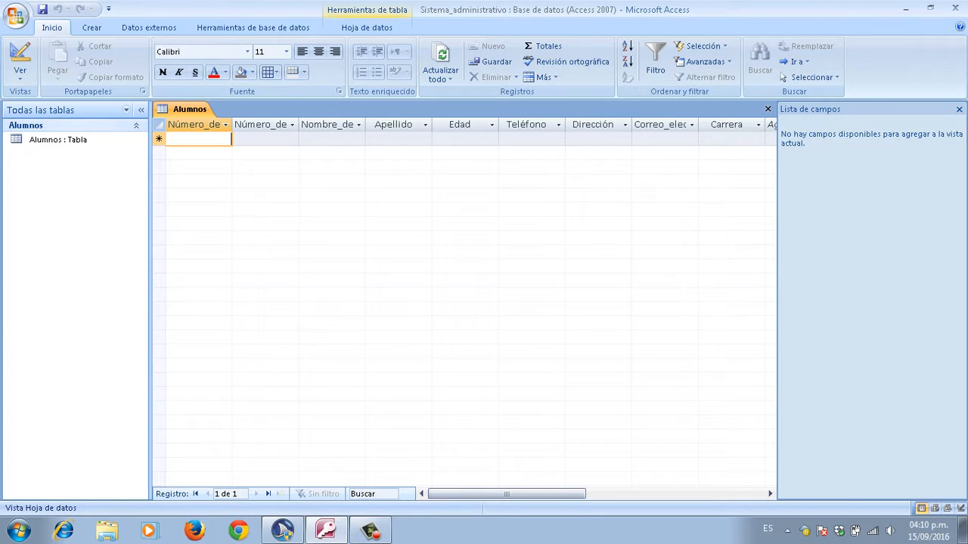
Step: Enter the student's account number and identity number in the first record
{"action": "type", "text": "2000"}
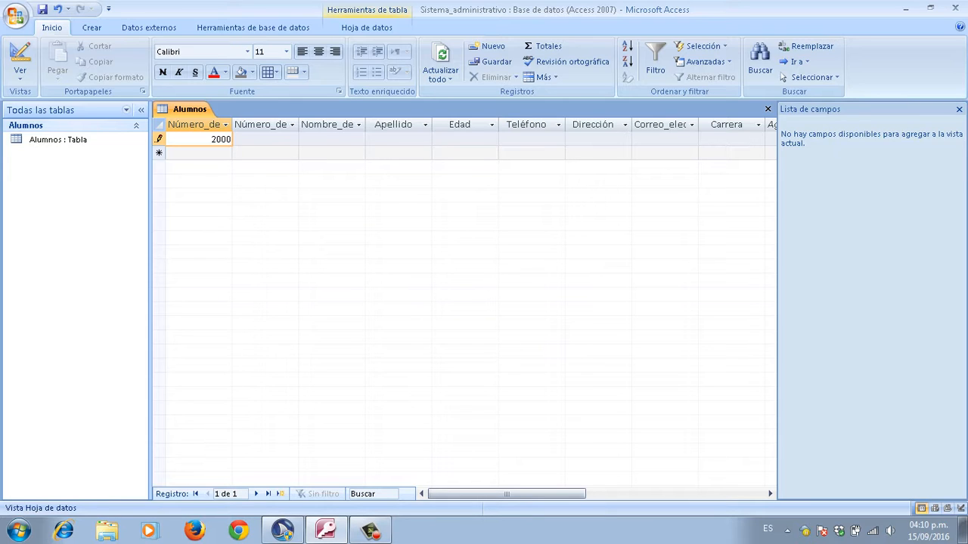
{"action": "key", "text": "Tab"}
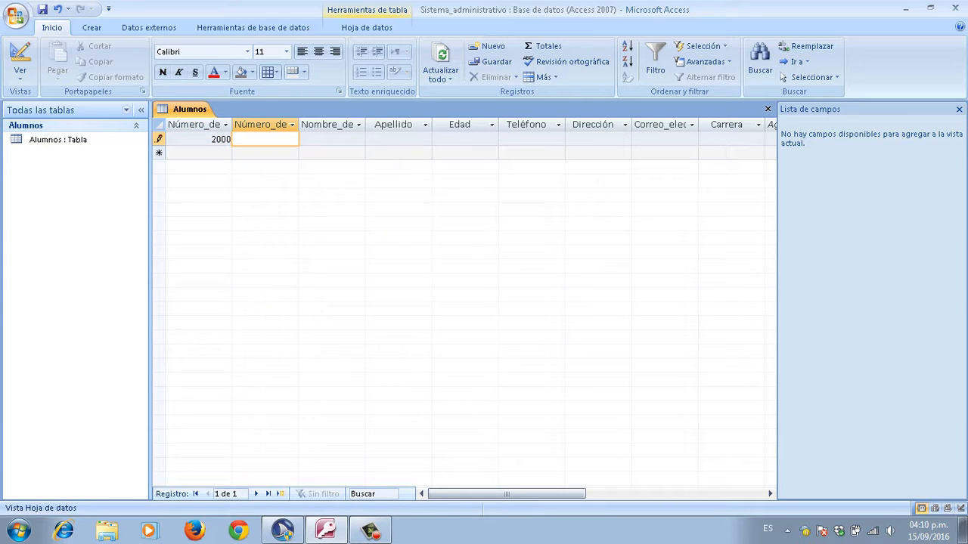
{"action": "key", "text": "Tab"}
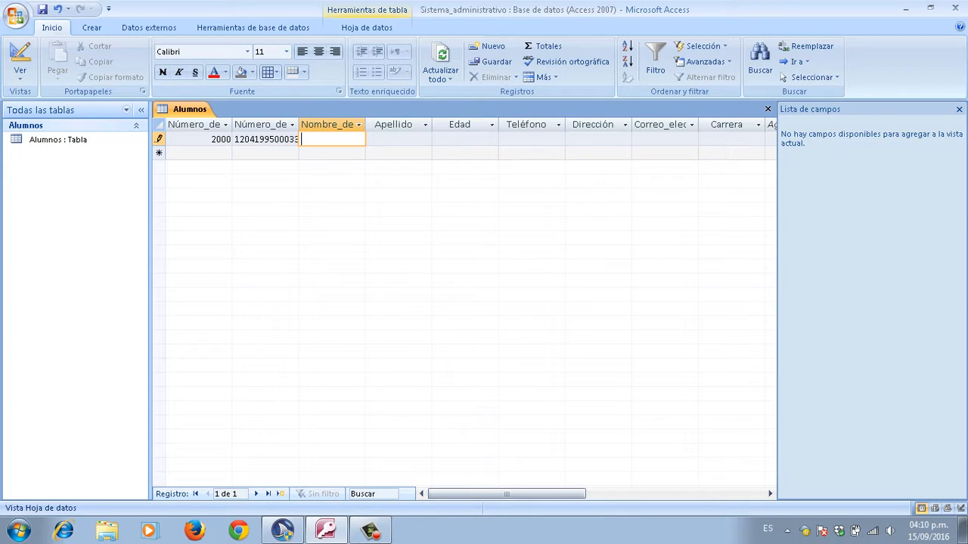
Step: Fill in the student's first name, surname, age 21 and phone number
{"action": "key", "text": "Caps_Lock"}
{"action": "key", "text": "Caps_Lock"}
{"action": "key", "text": "Tab"}
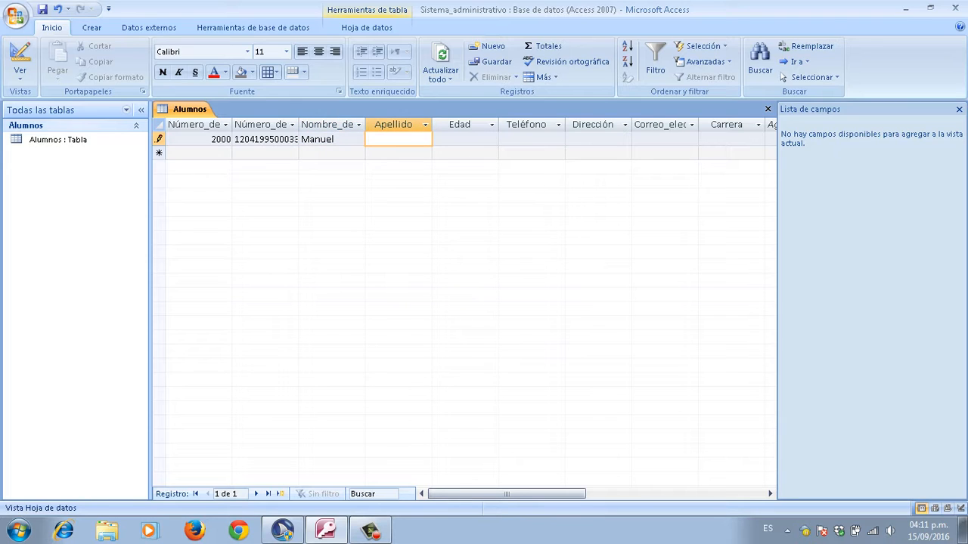
{"action": "key", "text": "Caps_Lock"}
{"action": "key", "text": "Caps_Lock"}
{"action": "key", "text": "Tab"}
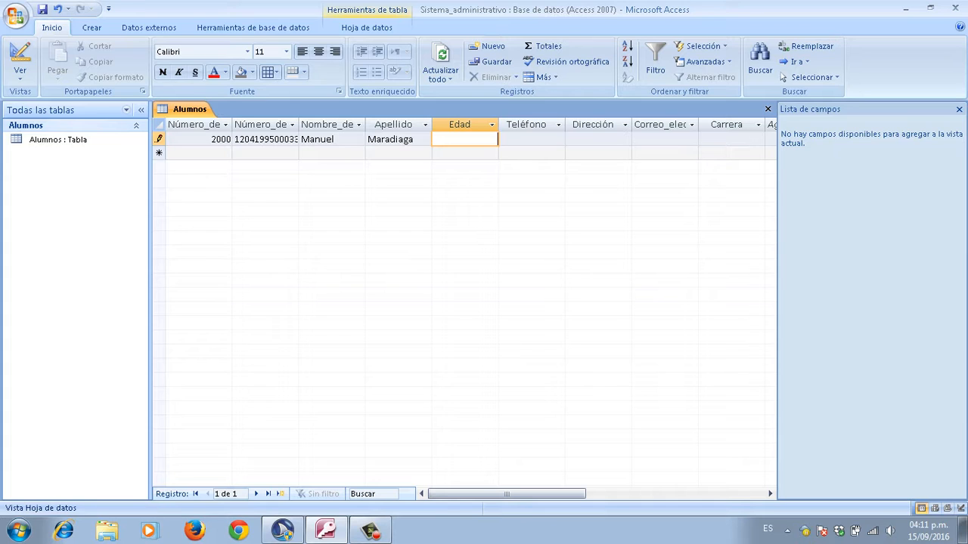
{"action": "type", "text": "21"}
{"action": "key", "text": "Tab"}
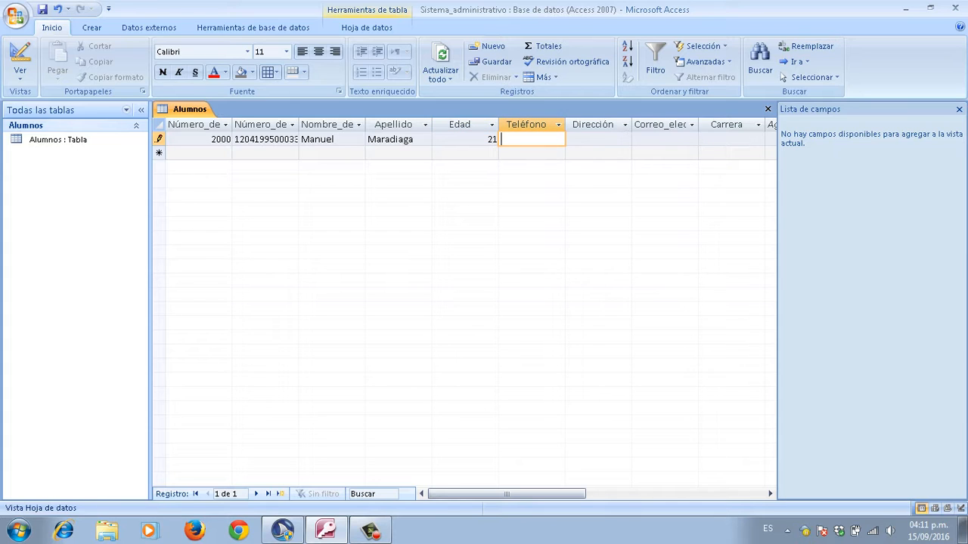
{"action": "type", "text": "32908911"}
Step: Type the student's street address in the Dirección column
{"action": "key", "text": "Tab"}
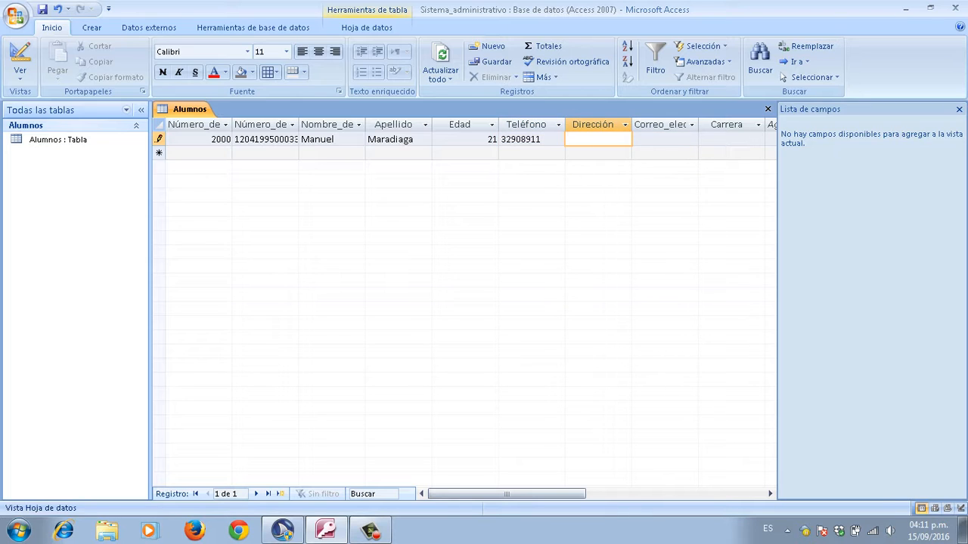
{"action": "key", "text": "Caps_Lock"}
{"action": "type", "text": "C"}
{"action": "key", "text": "Caps_Lock"}
{"action": "type", "text": "ane,"}
{"action": "key", "text": "Caps_Lock"}
{"action": "type", "text": "L"}
{"action": "key", "text": "Caps_Lock"}
{"action": "type", "text": "a"}
{"action": "key", "text": "Caps_Lock"}
{"action": "type", "text": "P"}
{"action": "key", "text": "Caps_Lock"}
{"action": "type", "text": "az"}
{"action": "key", "text": "Caps_Lock"}
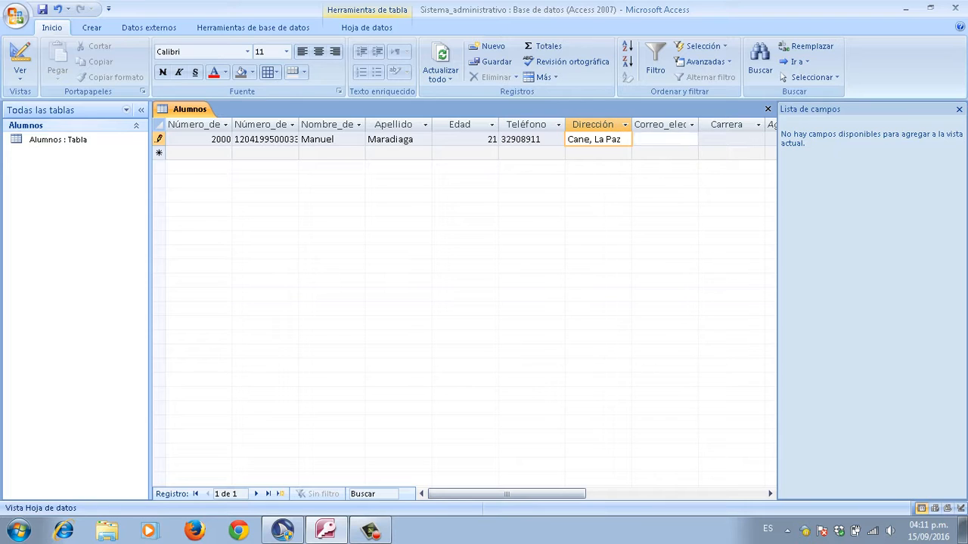
Step: Enter the student's e-mail address and Carrera 'derecho', then commit the record
{"action": "key", "text": "Tab"}
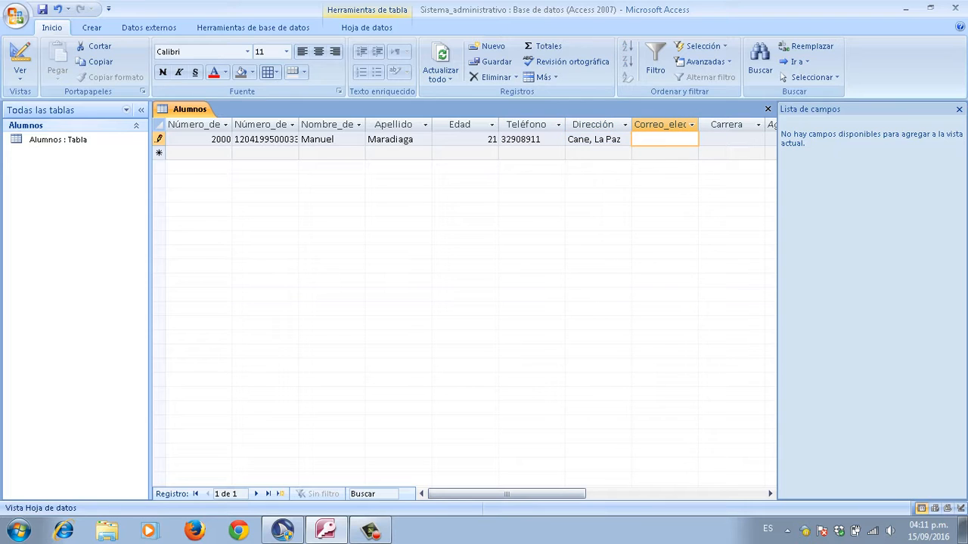
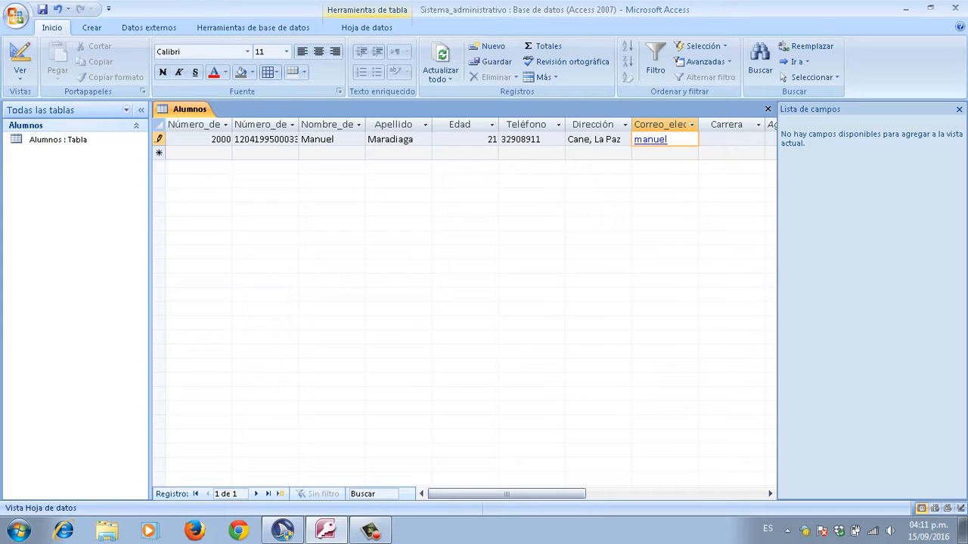
{"action": "key", "text": "Tab"}
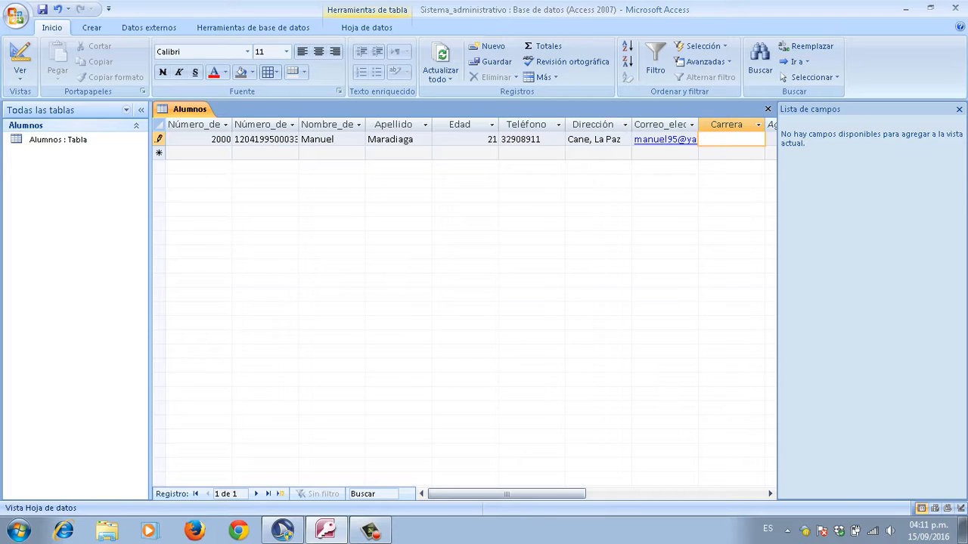
{"action": "type", "text": "derecho"}
{"action": "key", "text": "Tab"}
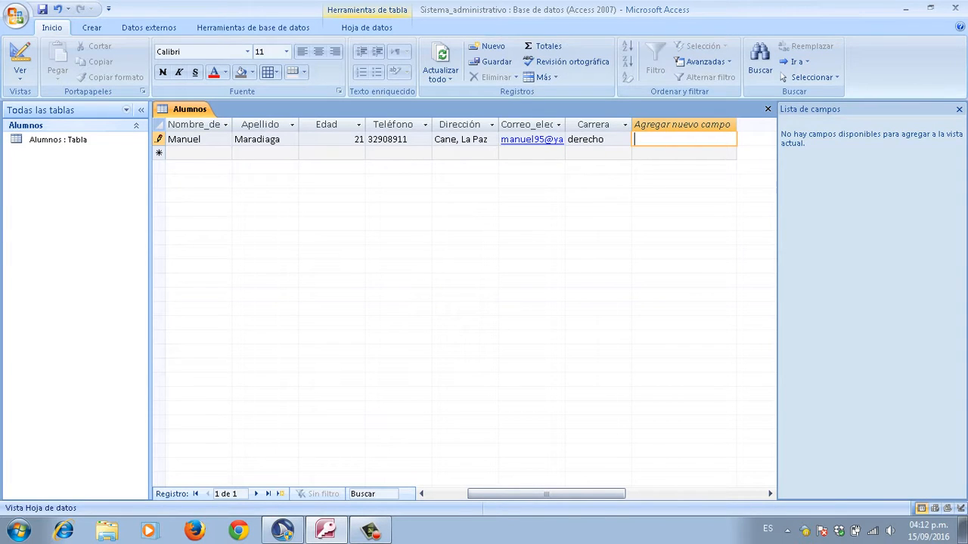
{"action": "key", "text": "Tab"}
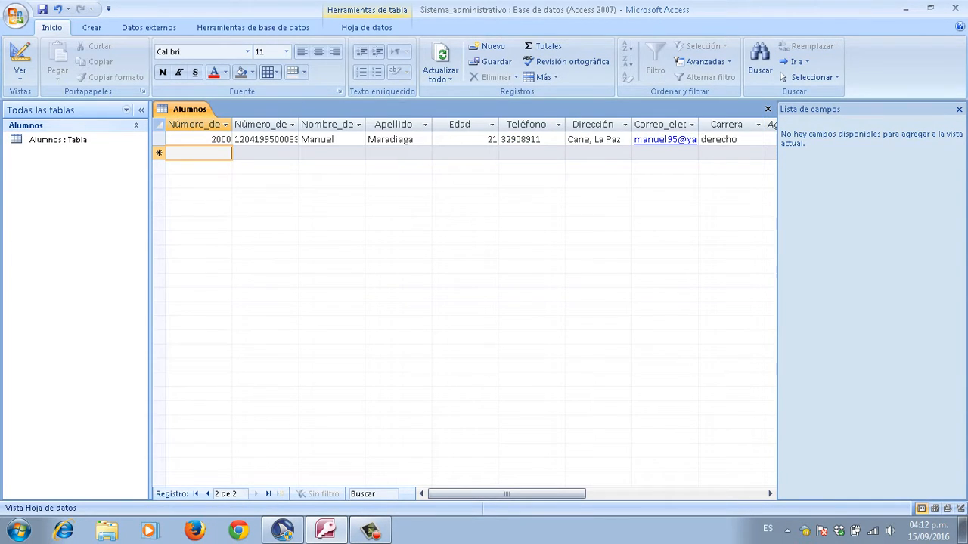
Step: Insert a new blank table, Tabla1, with the Crear tab's Tabla command via the keyboard
{"action": "key", "text": "Up"}
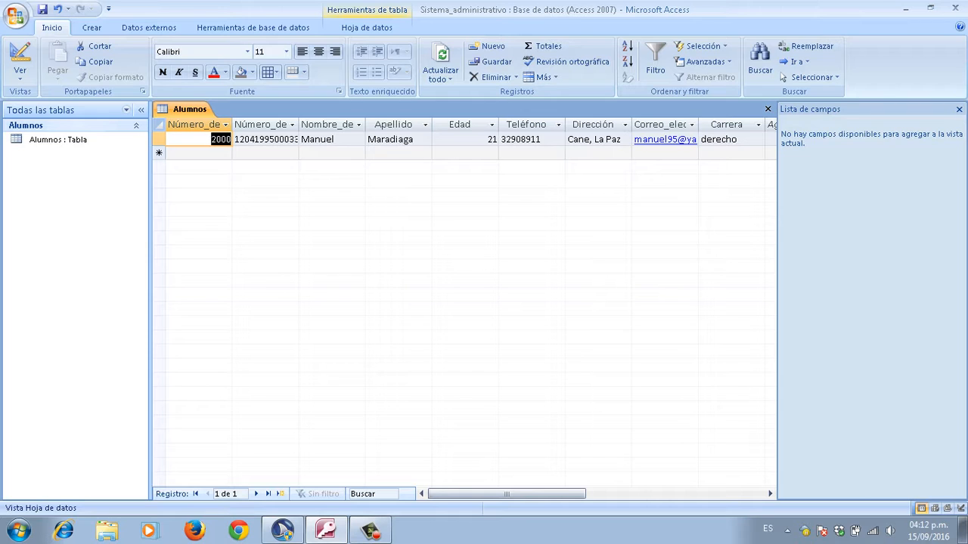
{"action": "key", "text": "alt"}
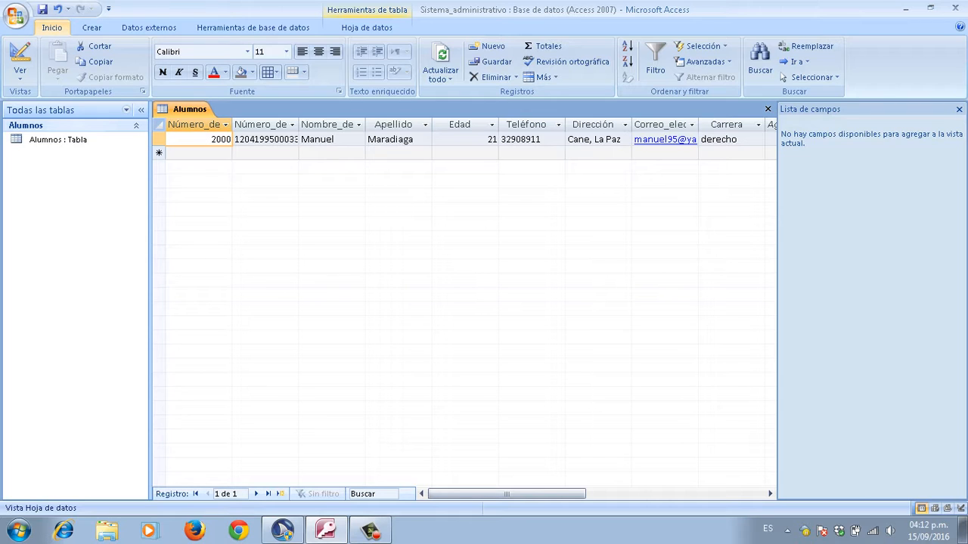
{"action": "key", "text": "Left"}
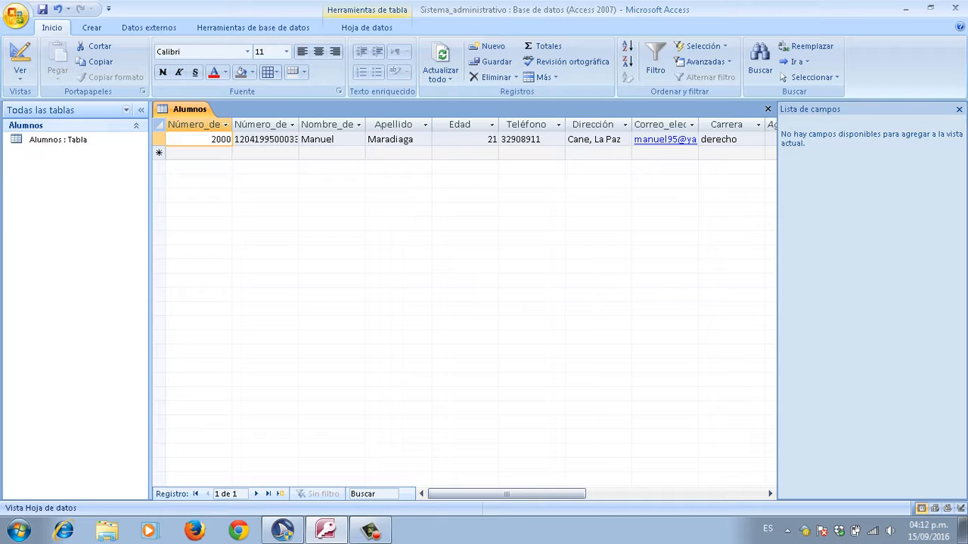
{"action": "key", "text": "Return"}
{"action": "key", "text": "Escape"}
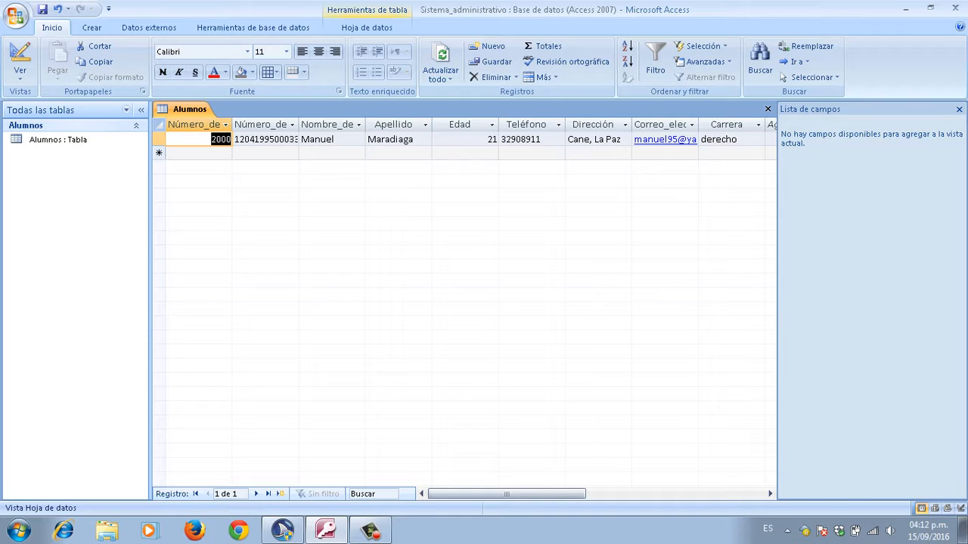
{"action": "key", "text": "alt"}
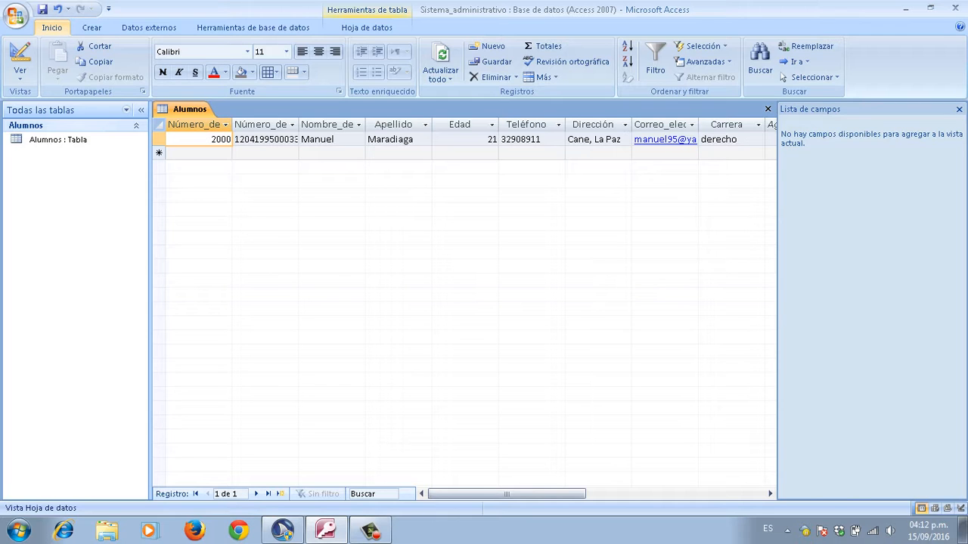
{"action": "key", "text": "Right"}
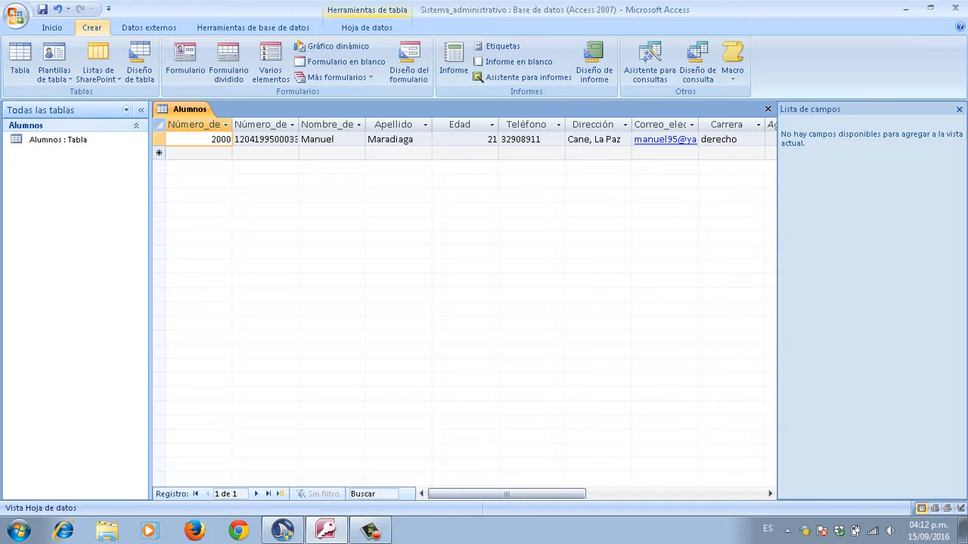
{"action": "key", "text": "Down"}
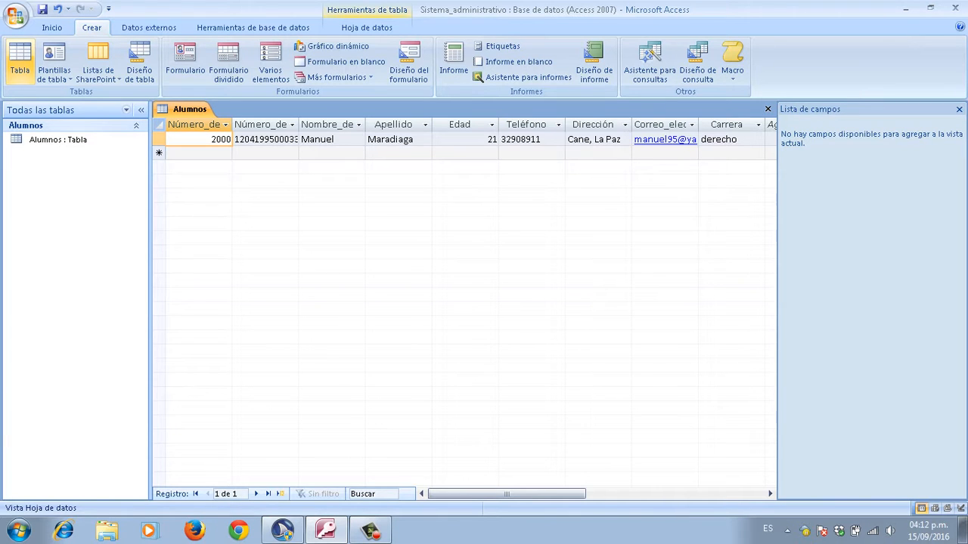
{"action": "key", "text": "Return"}
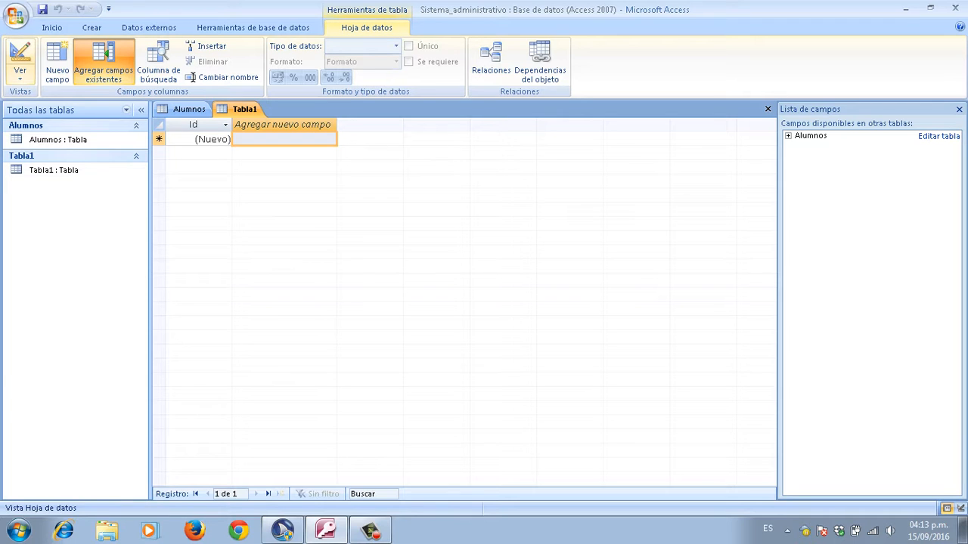
Step: Switch the new table to Vista Diseño and save it as Catedráticos
{"action": "left_click", "coordinate": [19, 74]}
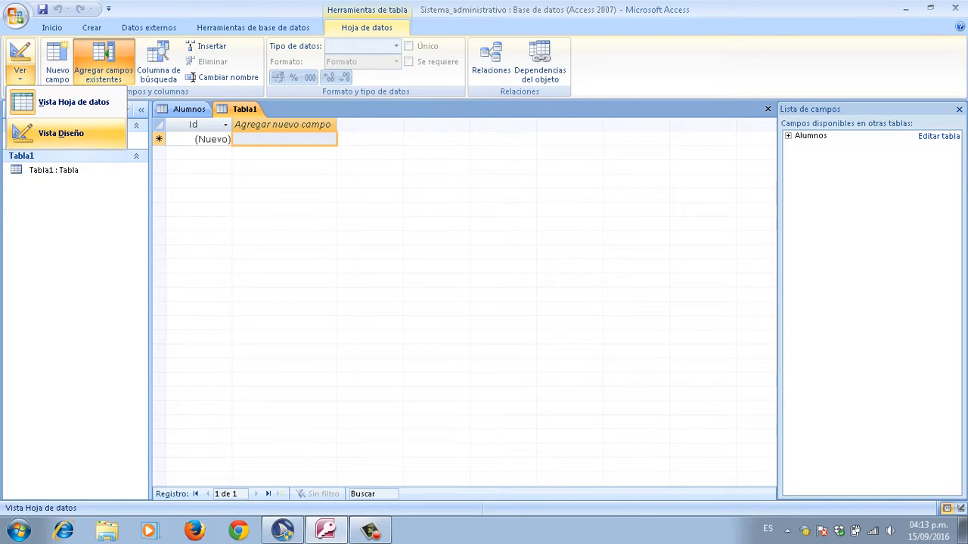
{"action": "left_click", "coordinate": [61, 133]}
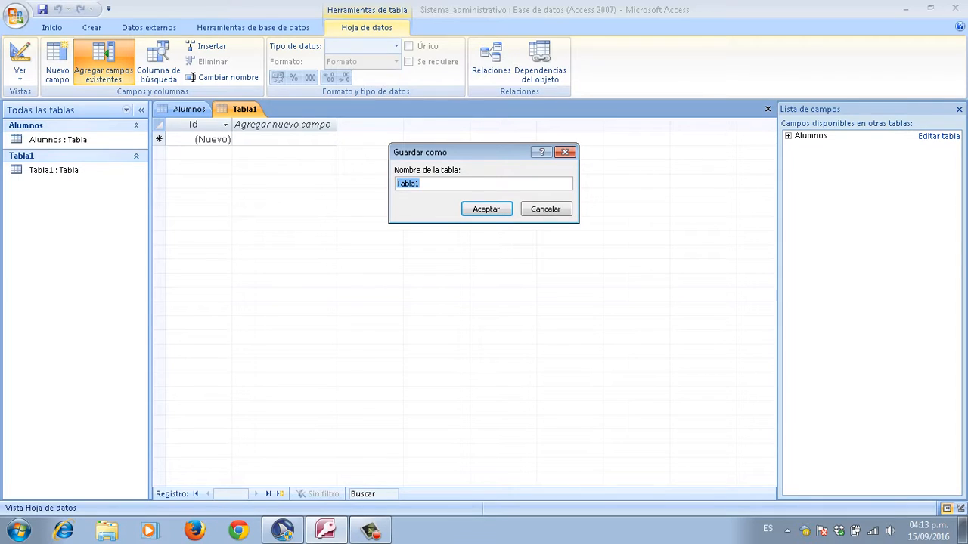
{"action": "key", "text": "BackSpace"}
{"action": "key", "text": "Caps_Lock"}
{"action": "type", "text": "C"}
{"action": "key", "text": "Caps_Lock"}
{"action": "type", "text": "atedráticos"}
{"action": "key", "text": "Tab"}
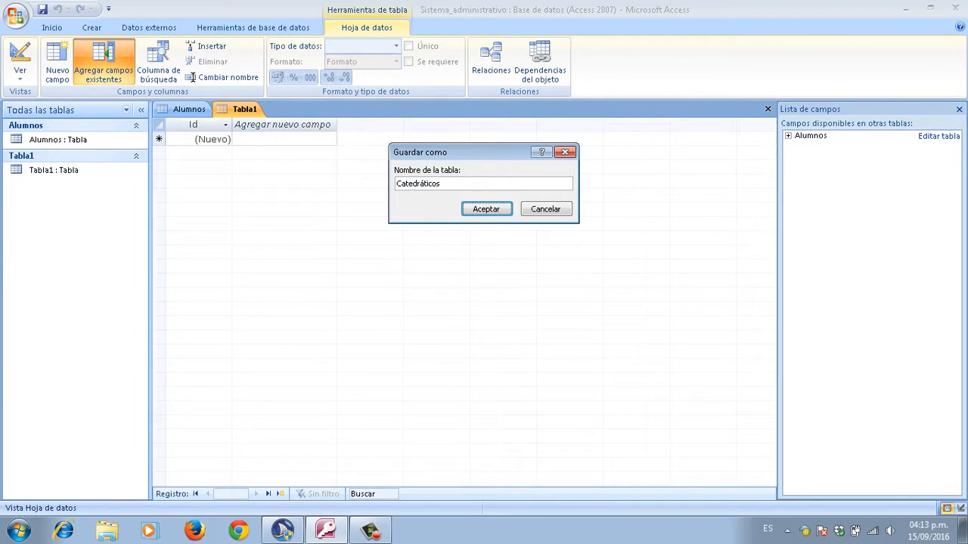
{"action": "key", "text": "Return"}
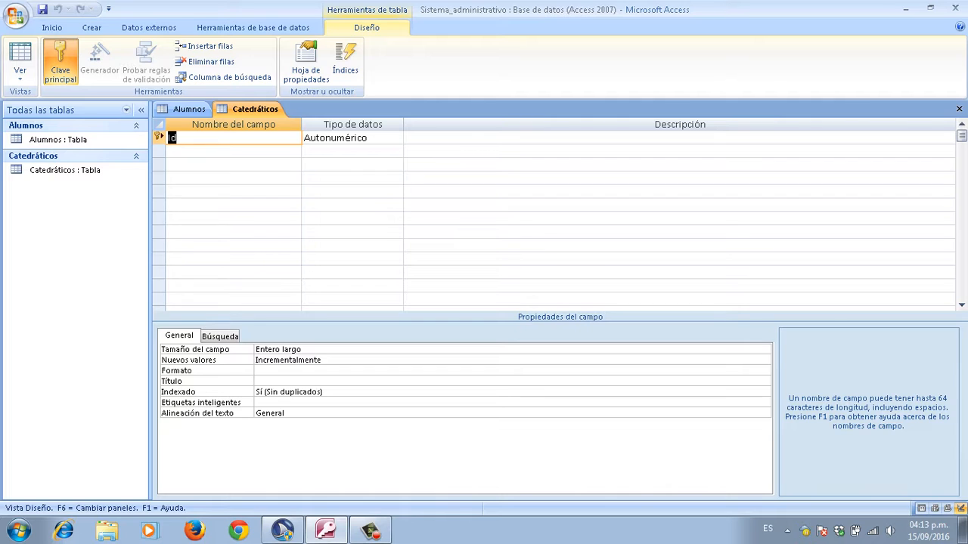
Step: Rename the key field from Id to ID
{"action": "key", "text": "Caps_Lock"}
{"action": "type", "text": "ID"}
{"action": "key", "text": "Caps_Lock"}
{"action": "key", "text": "Tab"}
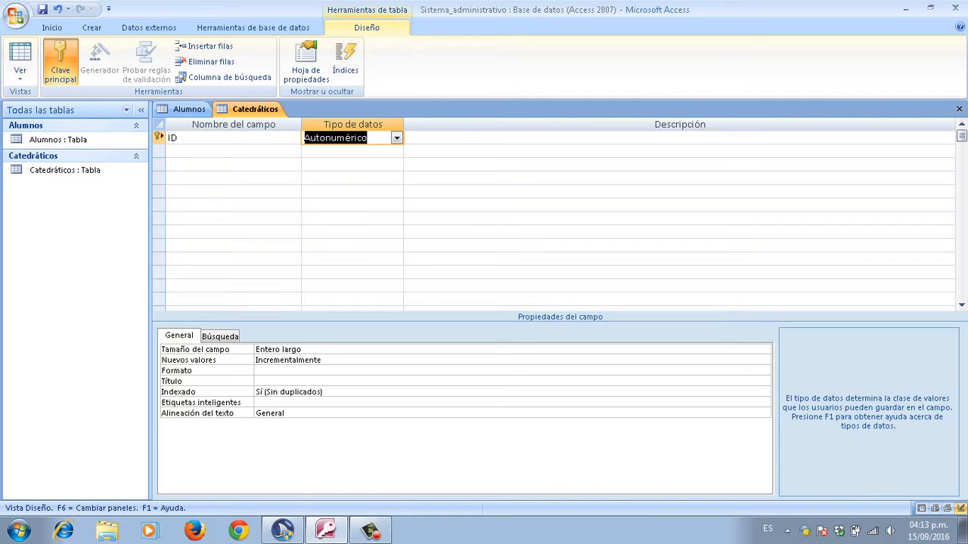
{"action": "key", "text": "shift+Tab"}
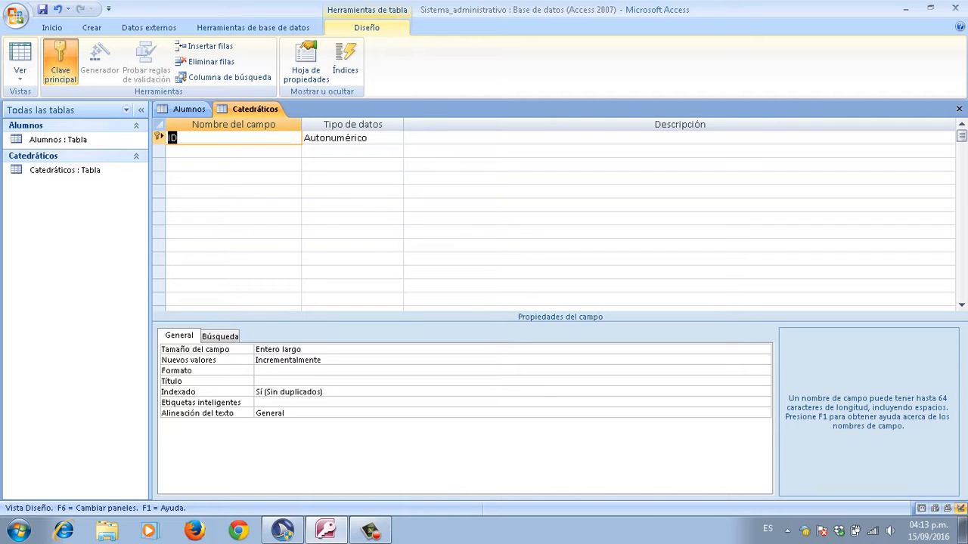
{"action": "key", "text": "Down"}
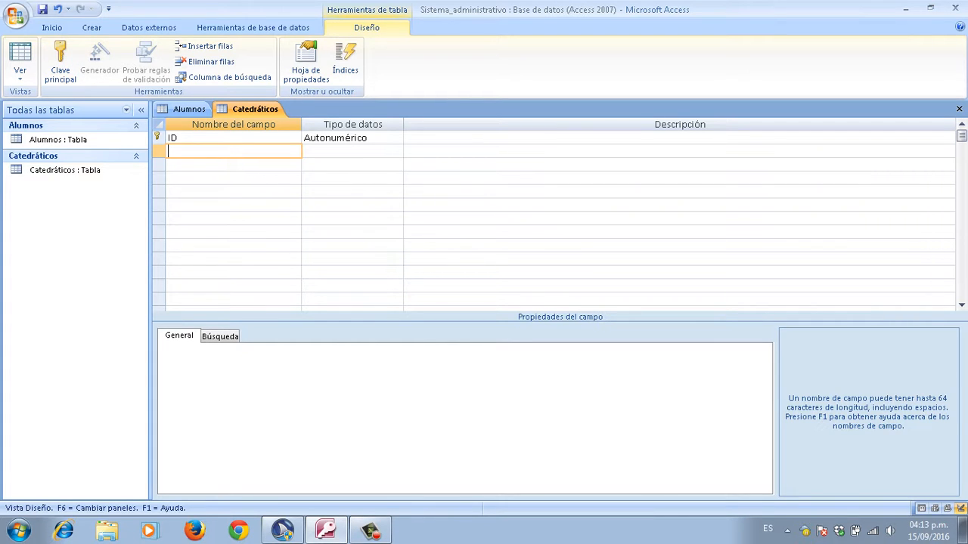
Step: Add a Número_de_identidad field with data type Texto
{"action": "key", "text": "Caps_Lock"}
{"action": "type", "text": "N"}
{"action": "key", "text": "Caps_Lock"}
{"action": "type", "text": "úmero_de_identidad"}
{"action": "key", "text": "Tab"}
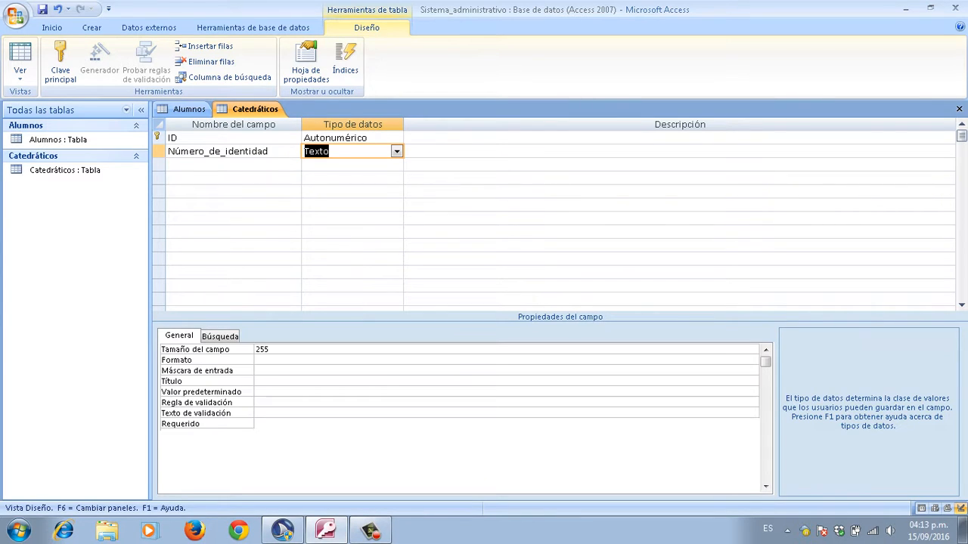
{"action": "key", "text": "BackSpace"}
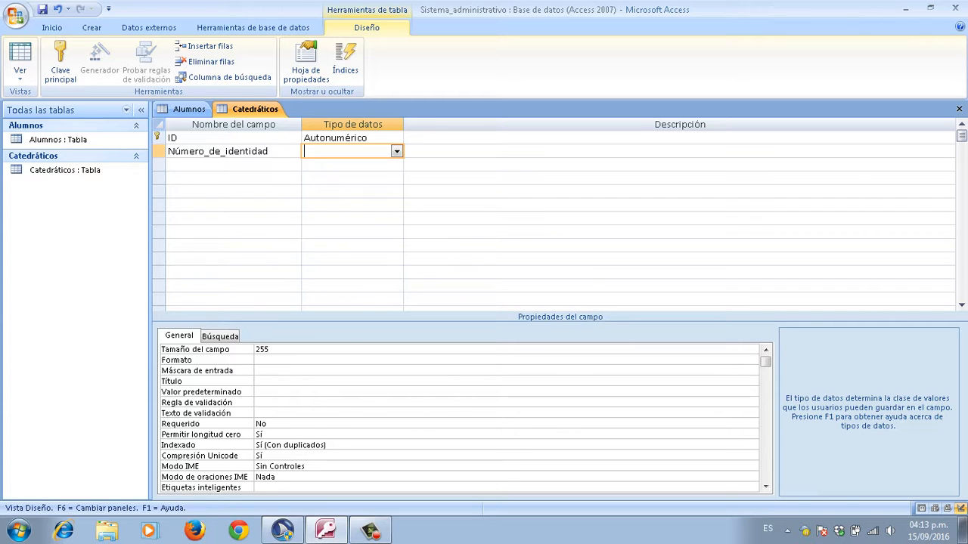
{"action": "type", "text": "Texto"}
{"action": "key", "text": "Tab"}
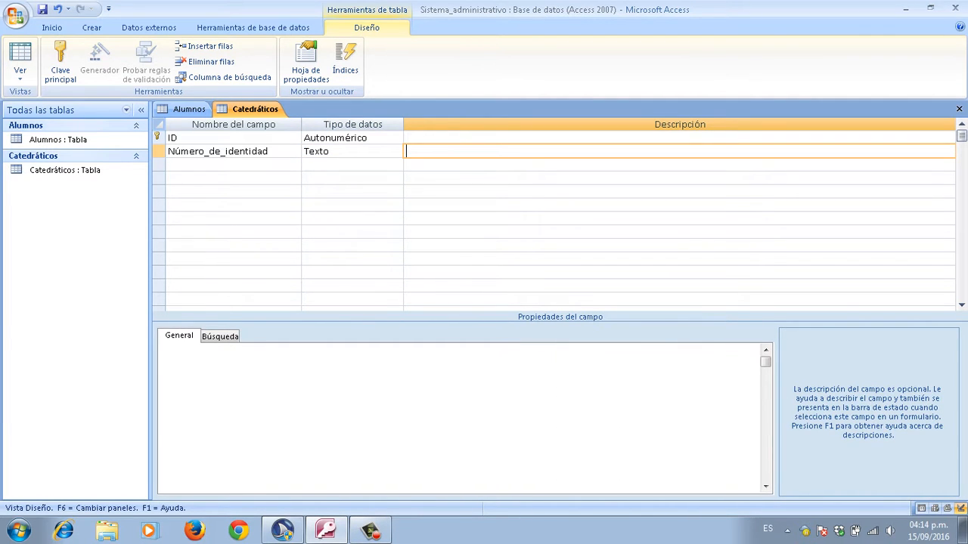
{"action": "key", "text": "shift+Tab"}
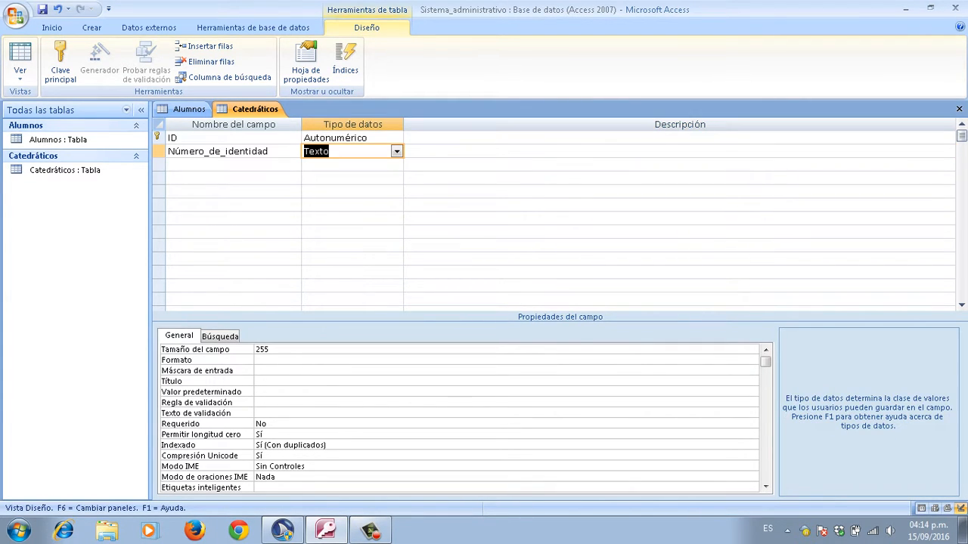
{"action": "key", "text": "shift+Tab"}
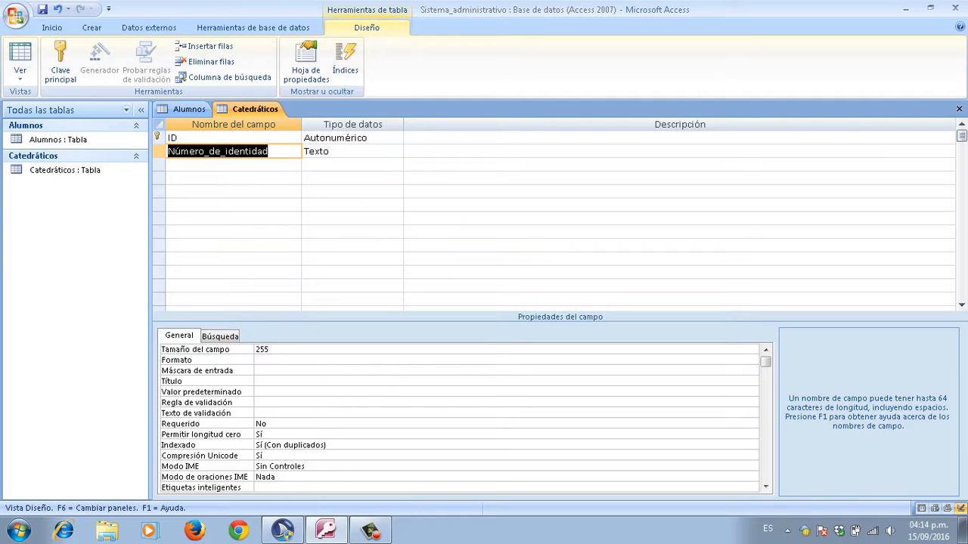
{"action": "key", "text": "Down"}
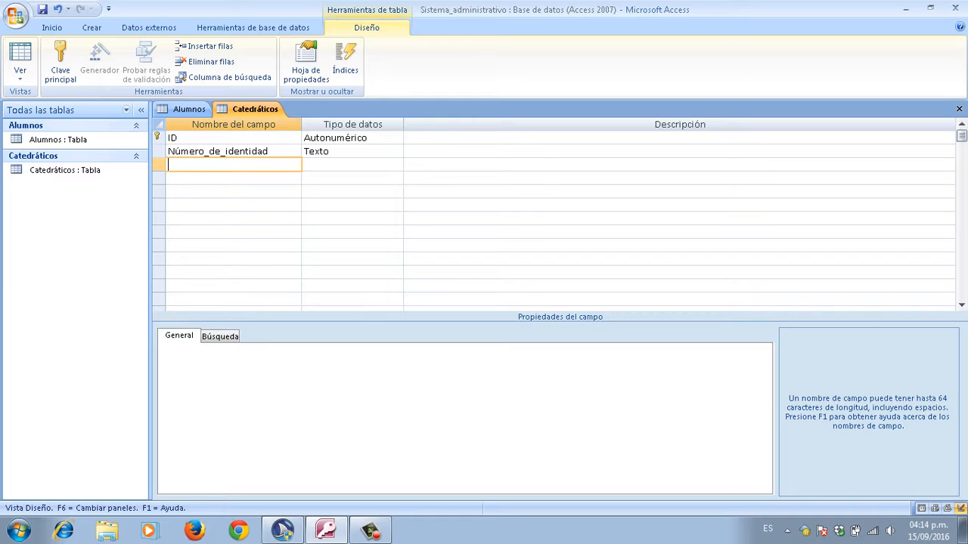
Step: Add a Nombre Texto field with Tamaño del campo 50
{"action": "key", "text": "Caps_Lock"}
{"action": "type", "text": "N"}
{"action": "key", "text": "Caps_Lock"}
{"action": "type", "text": "ombre"}
{"action": "key", "text": "Tab"}
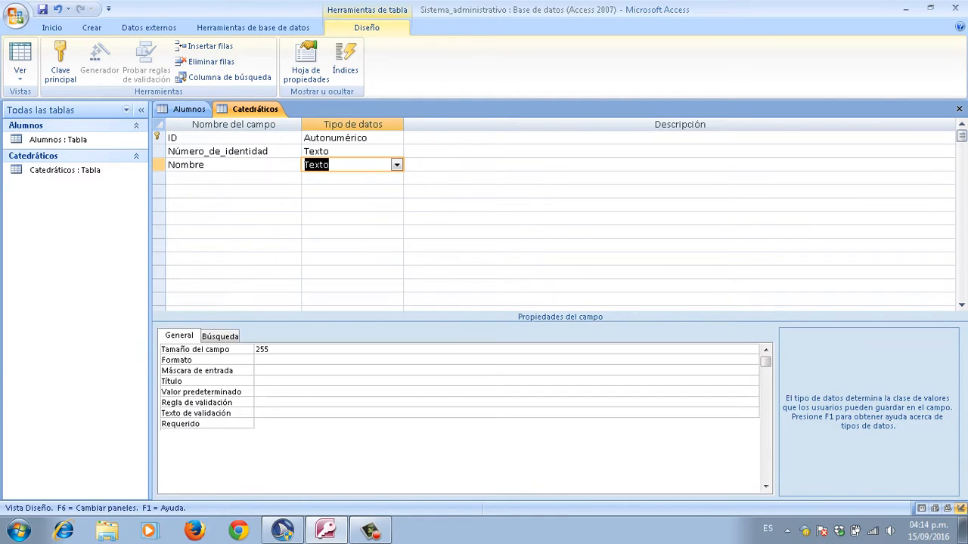
{"action": "key", "text": "Left"}
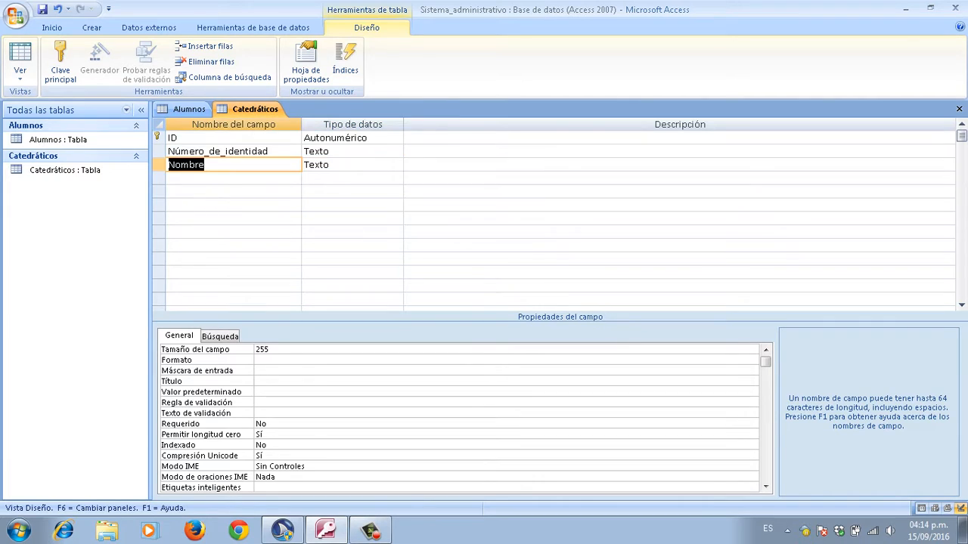
{"action": "key", "text": "F6"}
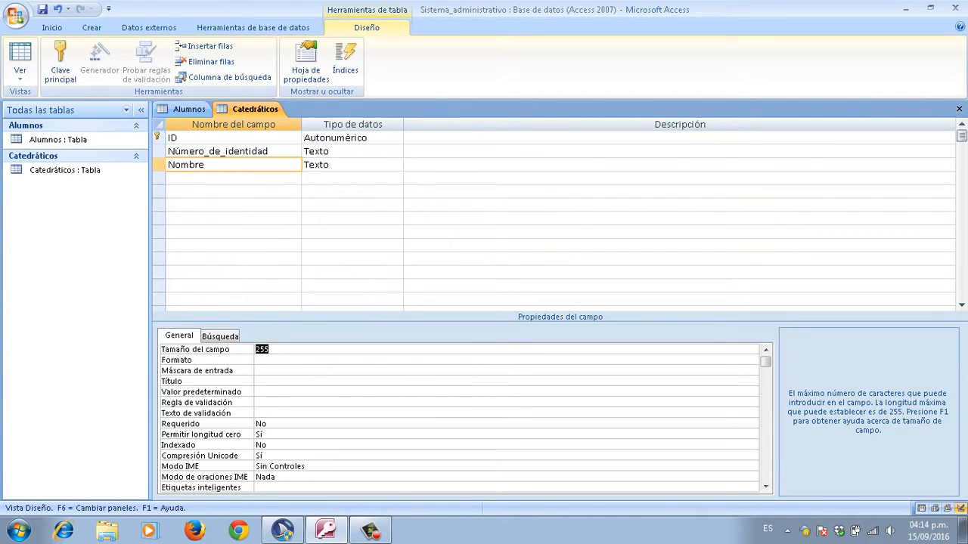
{"action": "key", "text": "BackSpace"}
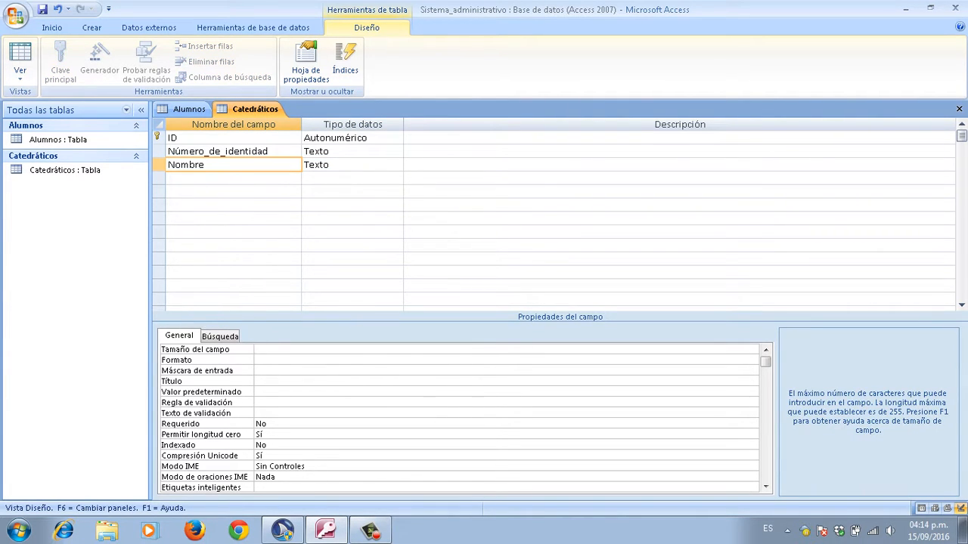
{"action": "type", "text": "50"}
{"action": "key", "text": "Return"}
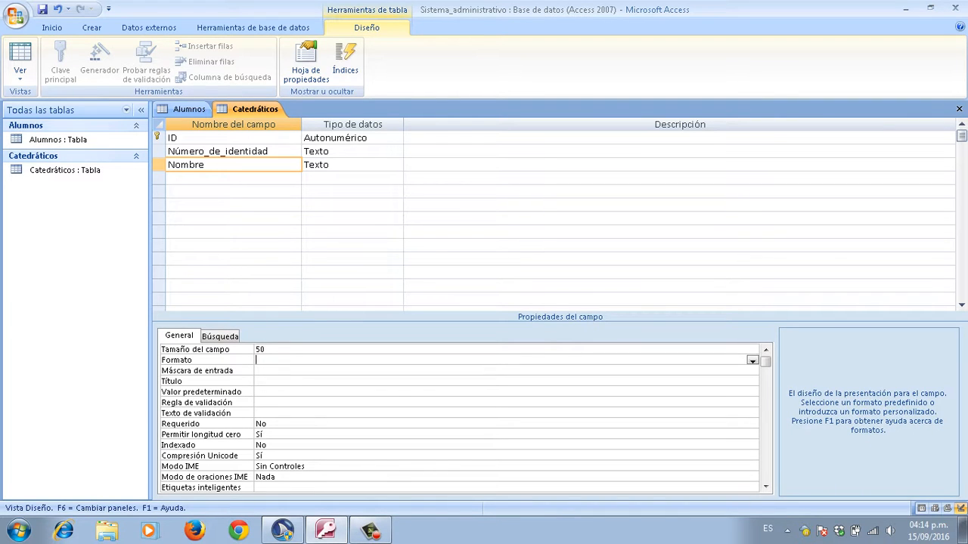
{"action": "key", "text": "F6"}
{"action": "key", "text": "F6"}
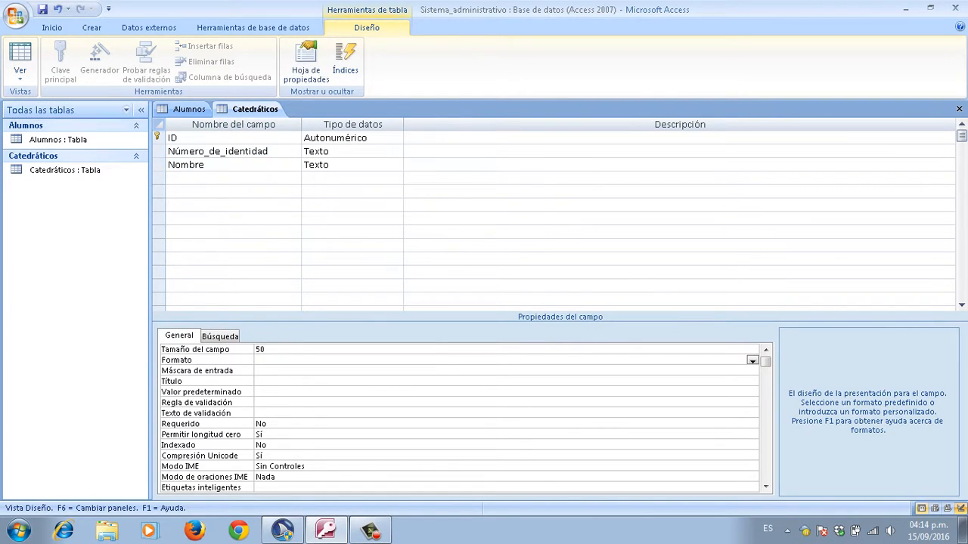
{"action": "key", "text": "F6"}
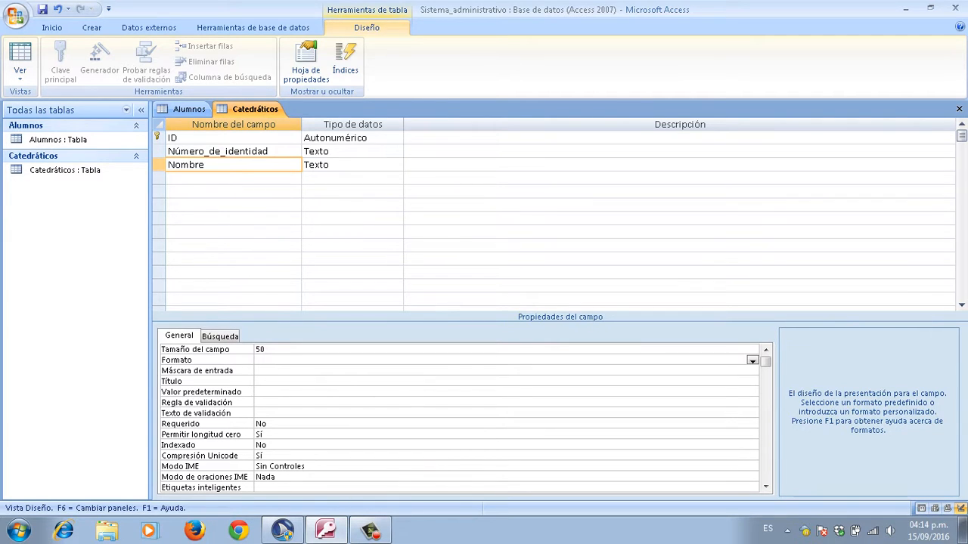
{"action": "key", "text": "F6"}
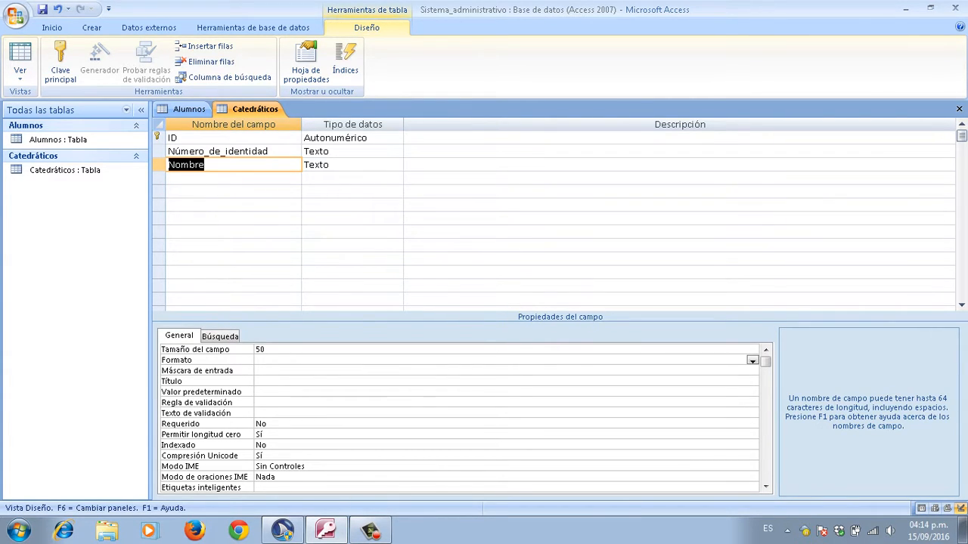
Step: Set Número_de_identidad's field size to 20, then move below Nombre
{"action": "key", "text": "Up"}
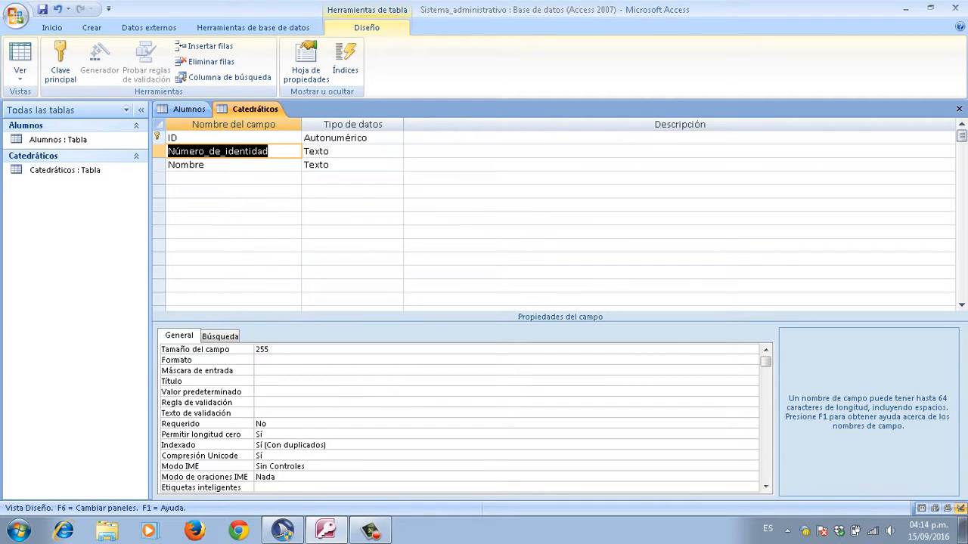
{"action": "key", "text": "F6"}
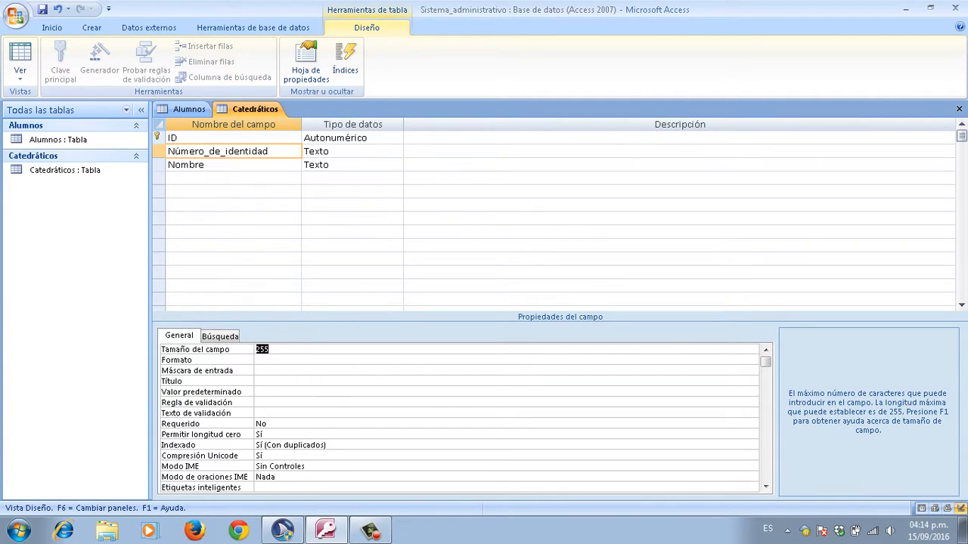
{"action": "key", "text": "BackSpace"}
{"action": "type", "text": "20"}
{"action": "key", "text": "Return"}
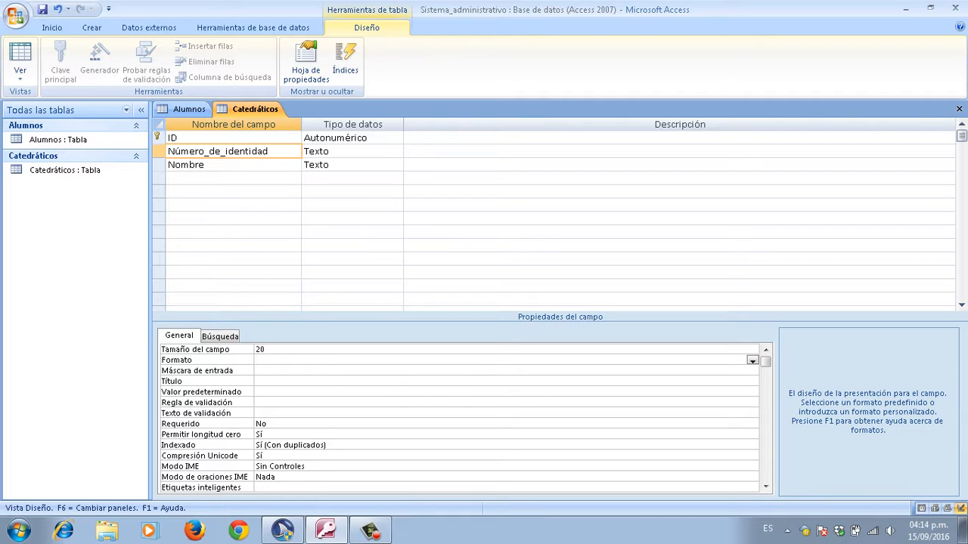
{"action": "key", "text": "F6"}
{"action": "key", "text": "F6"}
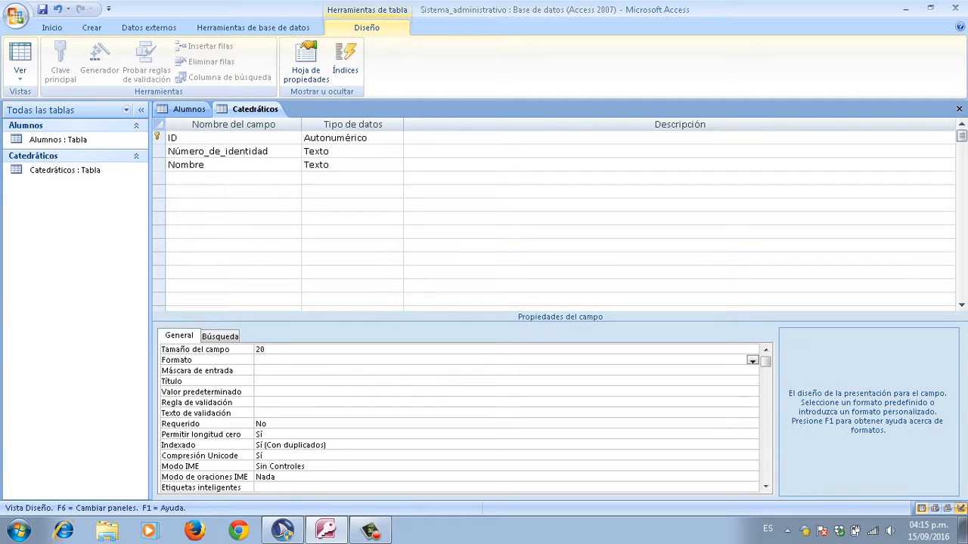
{"action": "key", "text": "F6"}
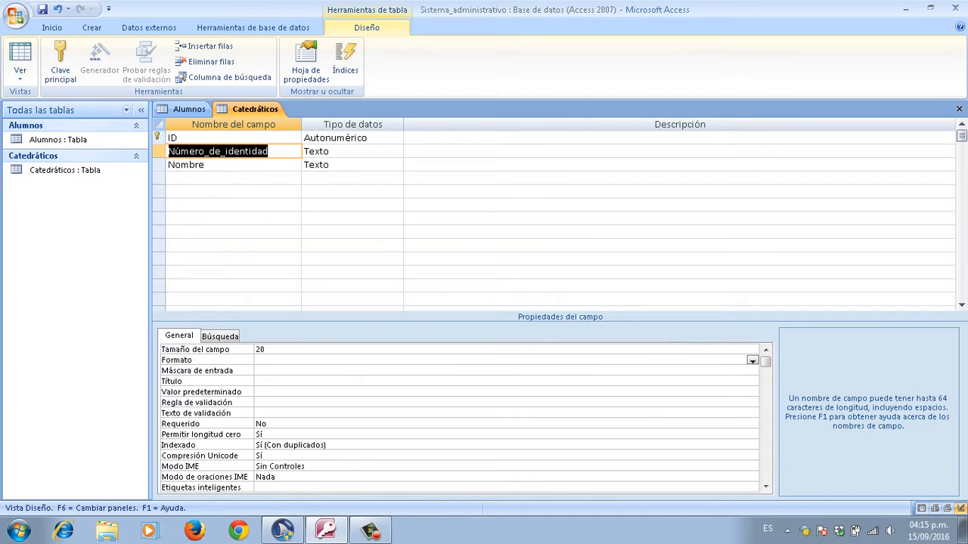
{"action": "key", "text": "Down"}
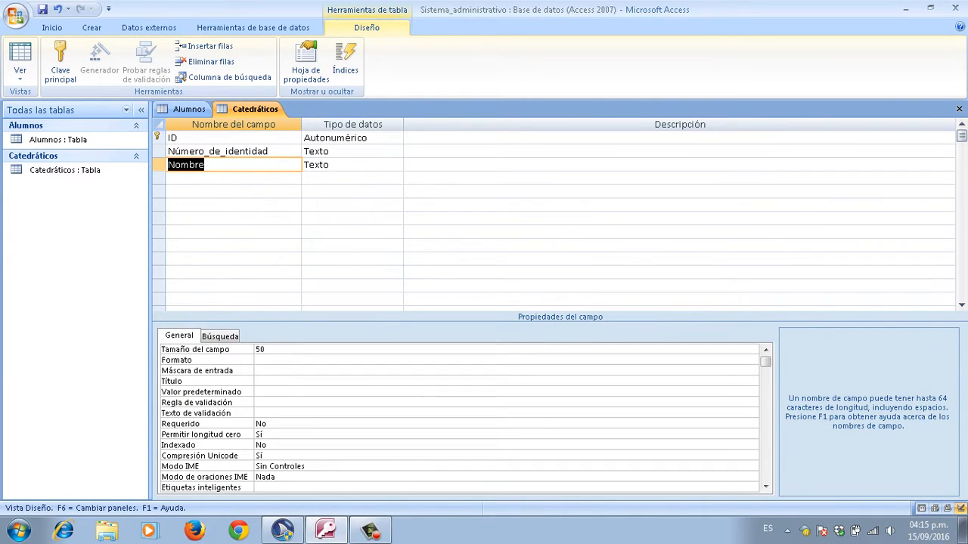
{"action": "key", "text": "Down"}
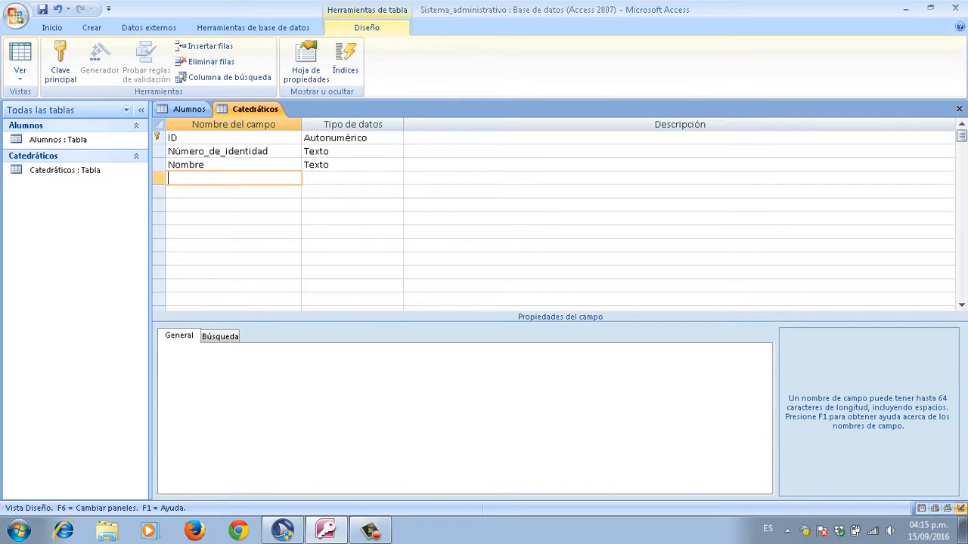
Step: Name the fourth field Apellido, keeping data type Texto
{"action": "key", "text": "Caps_Lock"}
{"action": "type", "text": "A"}
{"action": "key", "text": "Caps_Lock"}
{"action": "type", "text": "pellido"}
{"action": "key", "text": "Tab"}
{"action": "key", "text": "BackSpace"}
{"action": "key", "text": "Tab"}
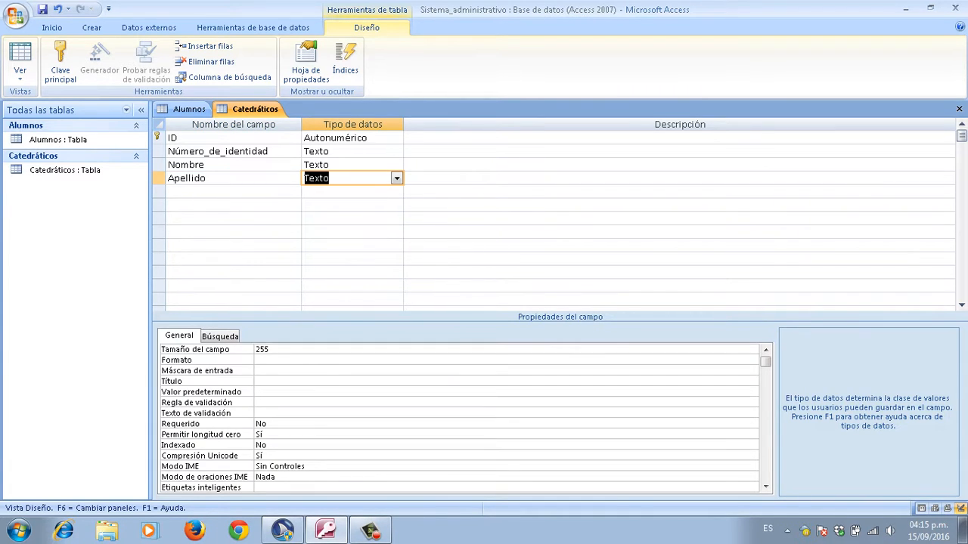
{"action": "key", "text": "shift+Tab"}
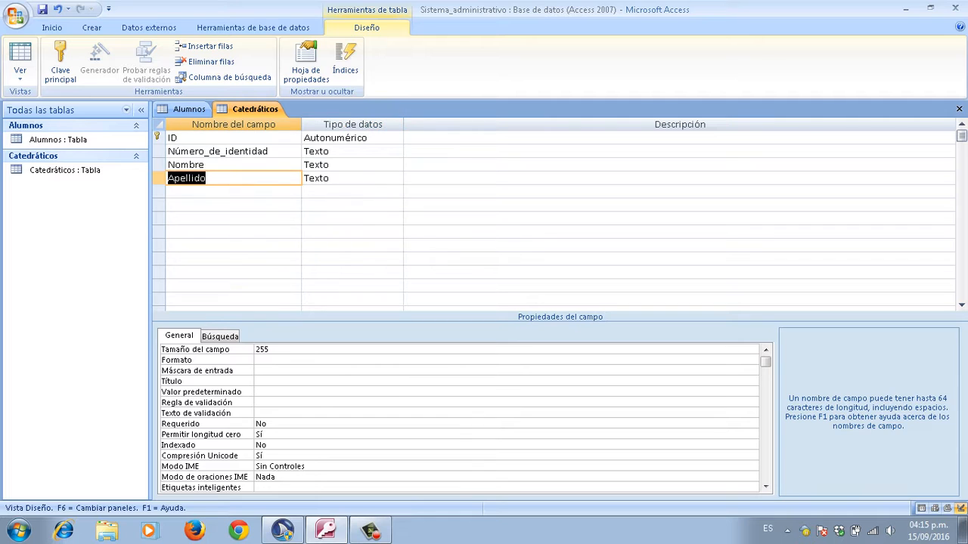
Step: Set Apellido's Tamaño del campo to 50 and return to the grid's empty row
{"action": "key", "text": "F6"}
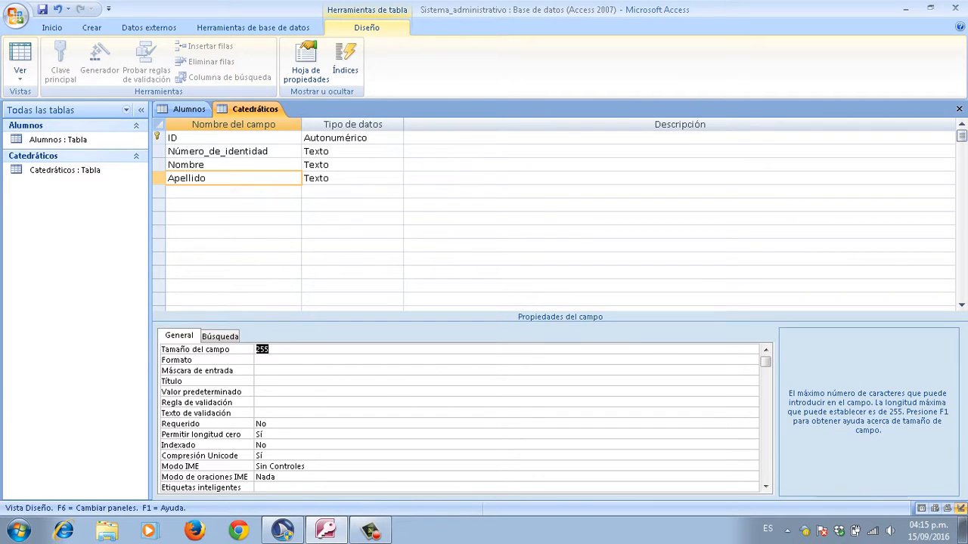
{"action": "key", "text": "BackSpace"}
{"action": "type", "text": "50"}
{"action": "key", "text": "Return"}
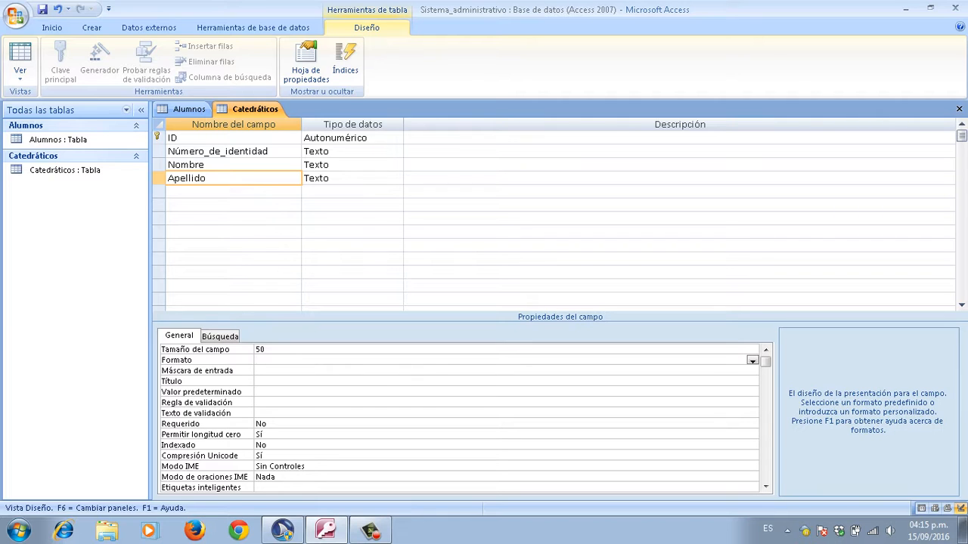
{"action": "key", "text": "F6"}
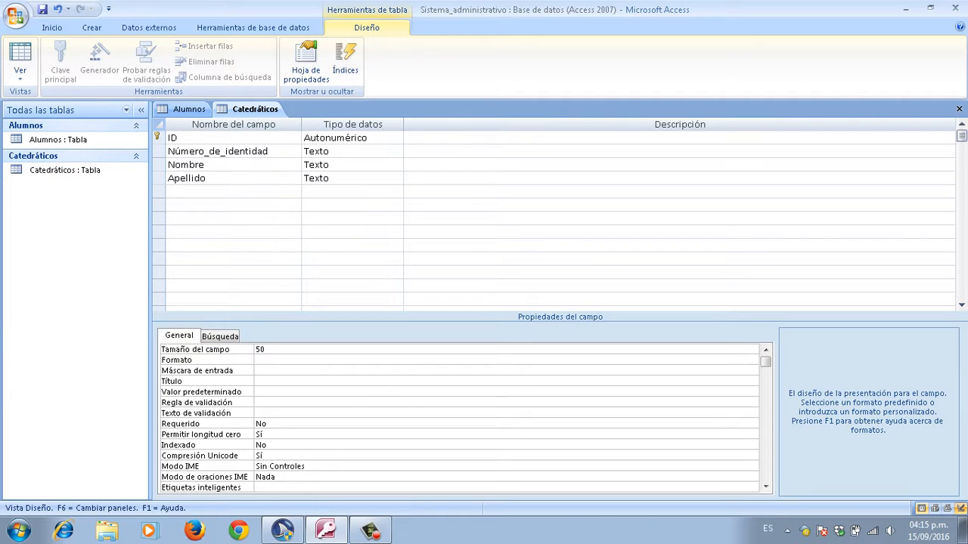
{"action": "key", "text": "F6"}
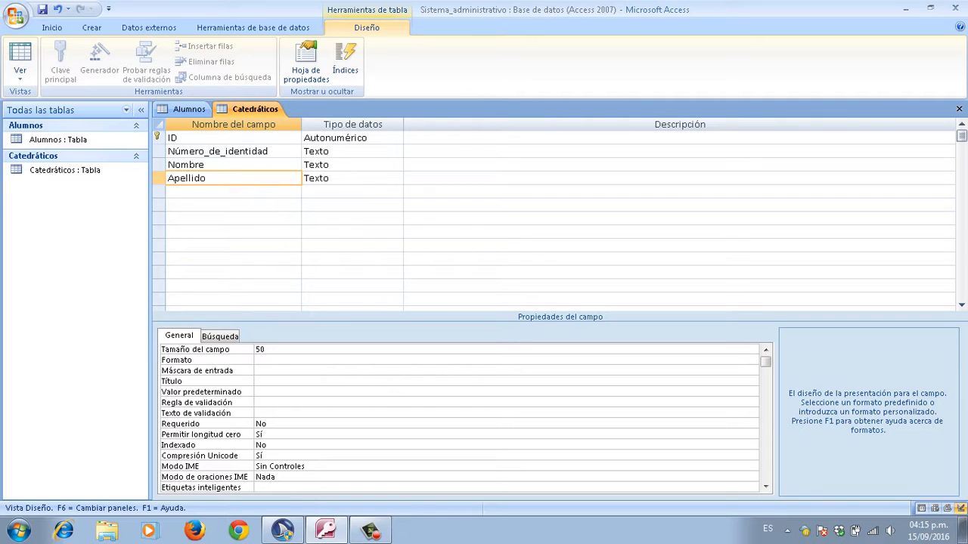
{"action": "key", "text": "F6"}
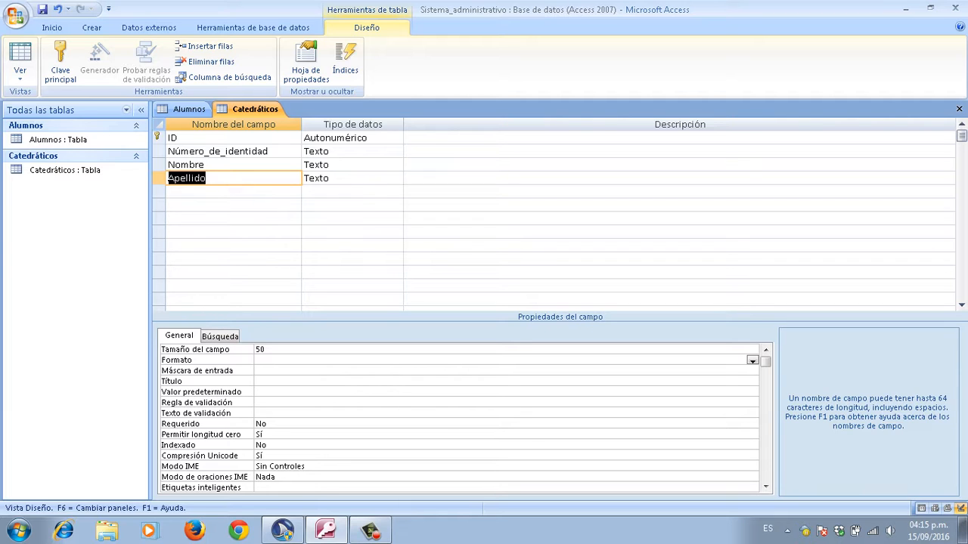
{"action": "key", "text": "Down"}
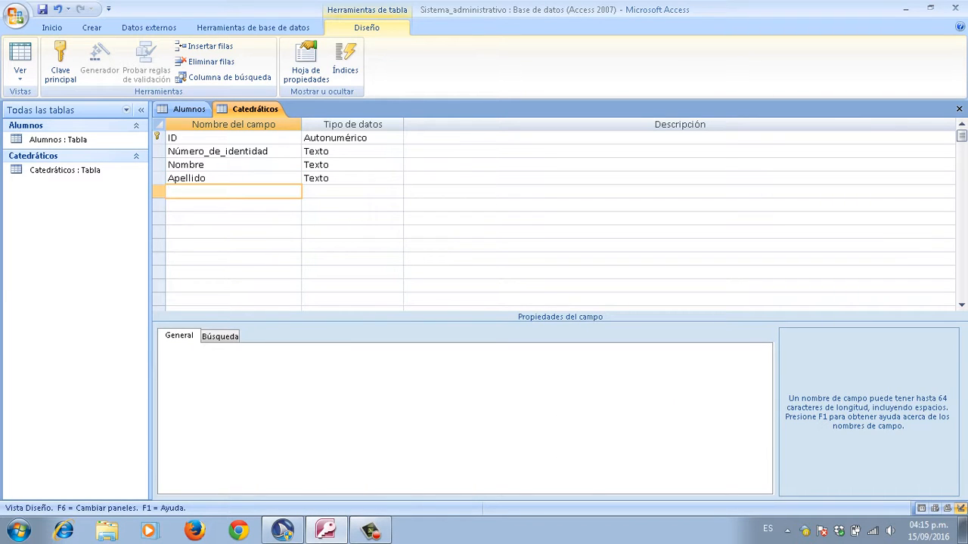
Step: Name the fifth field Edad and set its data type to Número (Entero largo)
{"action": "key", "text": "Caps_Lock"}
{"action": "type", "text": "E"}
{"action": "key", "text": "Caps_Lock"}
{"action": "type", "text": "dad"}
{"action": "key", "text": "Tab"}
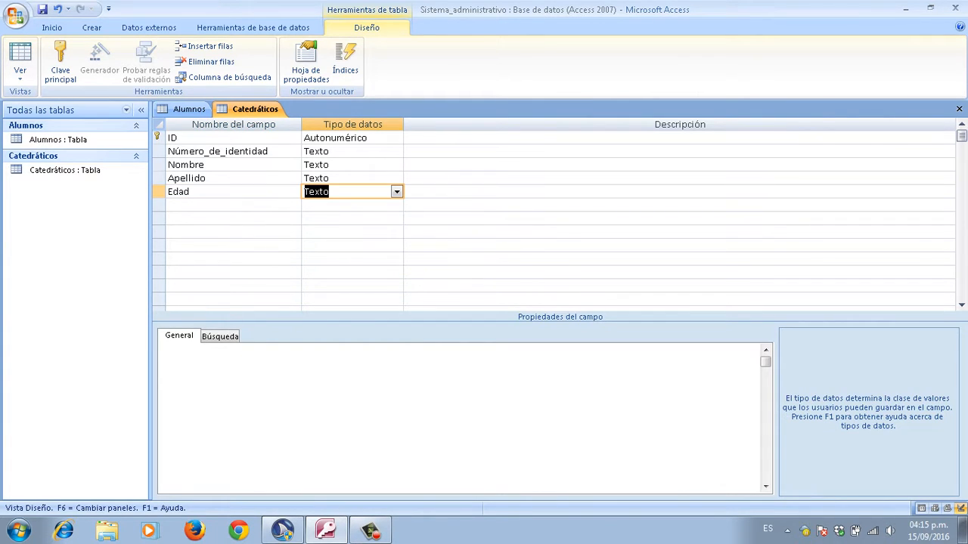
{"action": "key", "text": "BackSpace"}
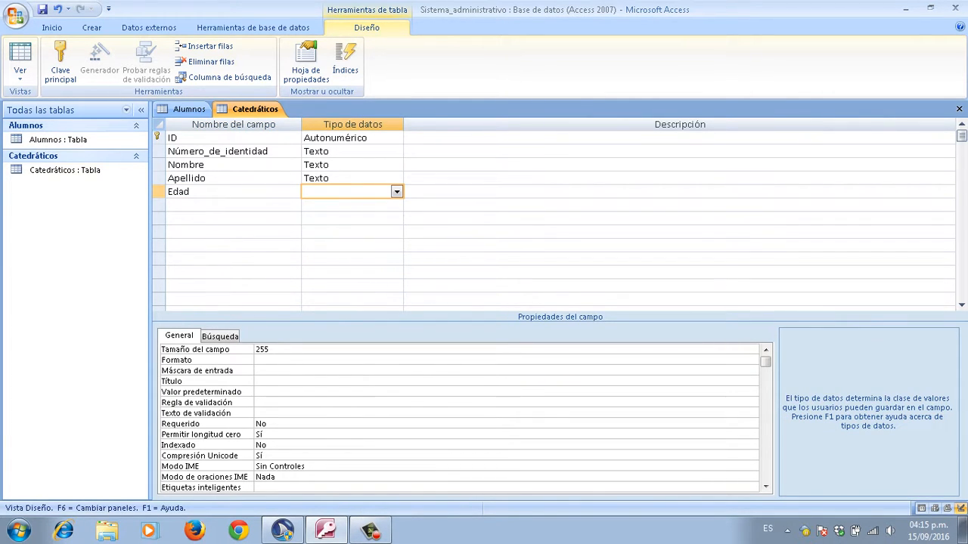
{"action": "type", "text": "número"}
{"action": "key", "text": "Tab"}
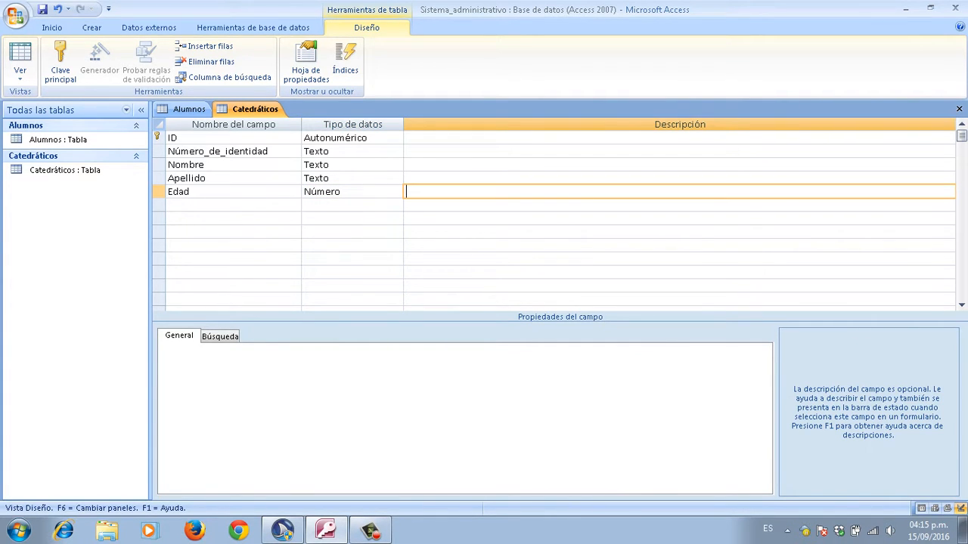
{"action": "key", "text": "shift+Tab"}
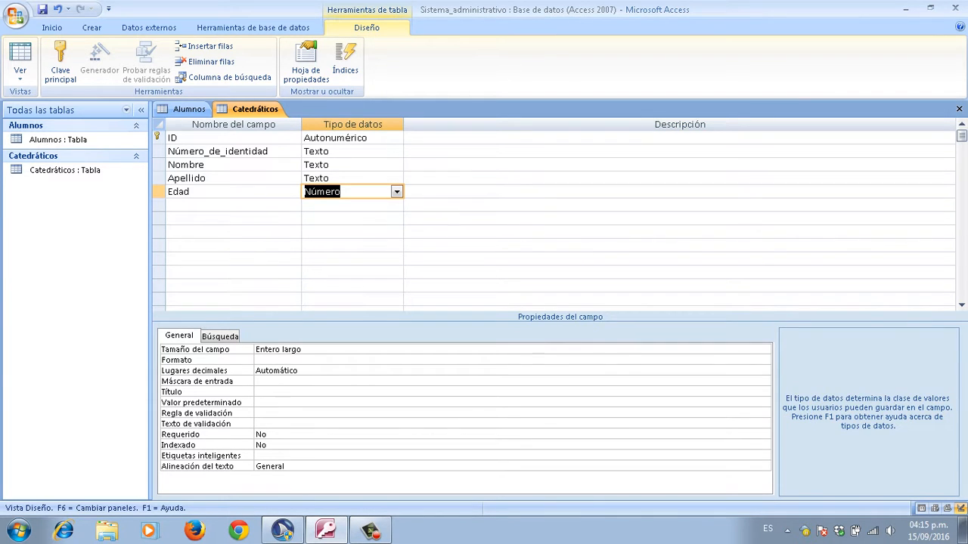
{"action": "key", "text": "shift+Tab"}
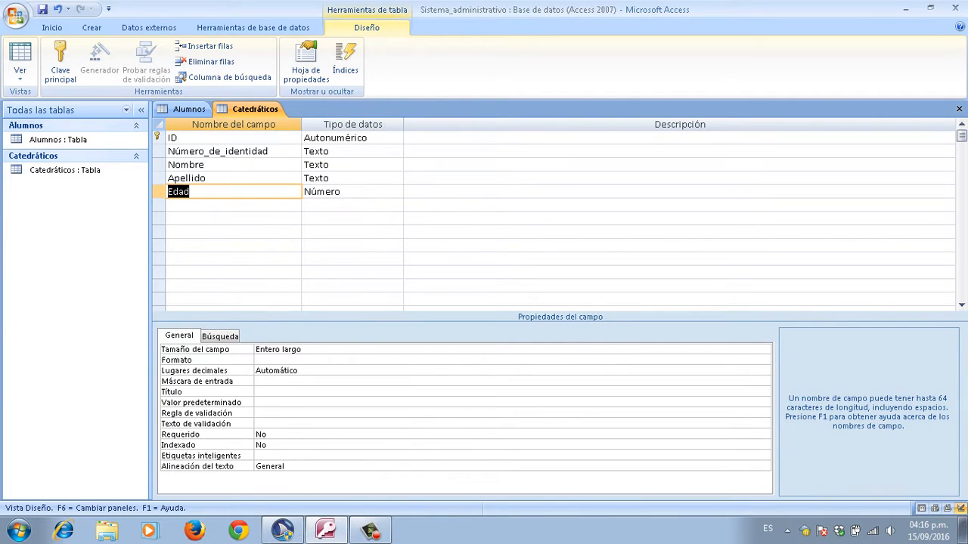
{"action": "key", "text": "Down"}
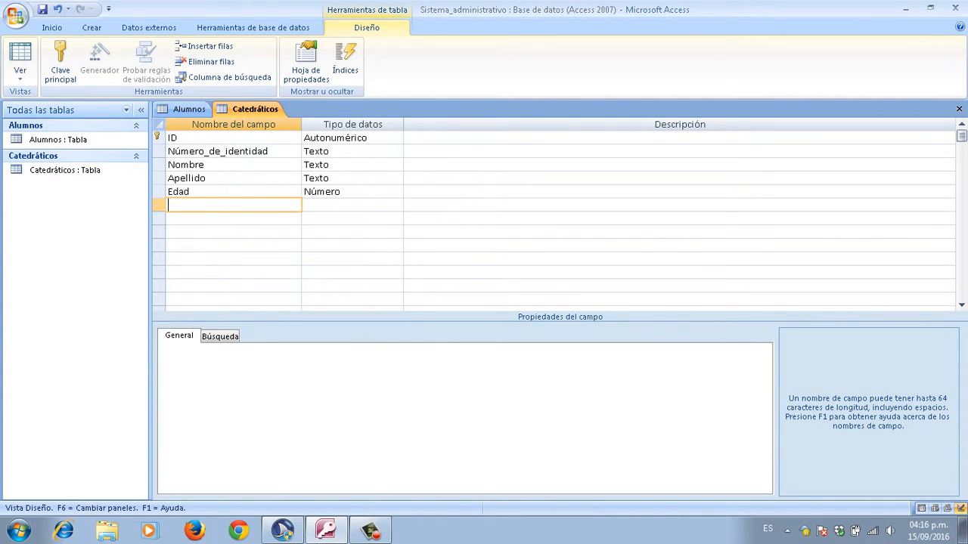
Step: Enter Profesión as the next field name, keeping the Texto data type
{"action": "key", "text": "Caps_Lock"}
{"action": "type", "text": "P"}
{"action": "key", "text": "Caps_Lock"}
{"action": "type", "text": "rofesión"}
{"action": "key", "text": "Tab"}
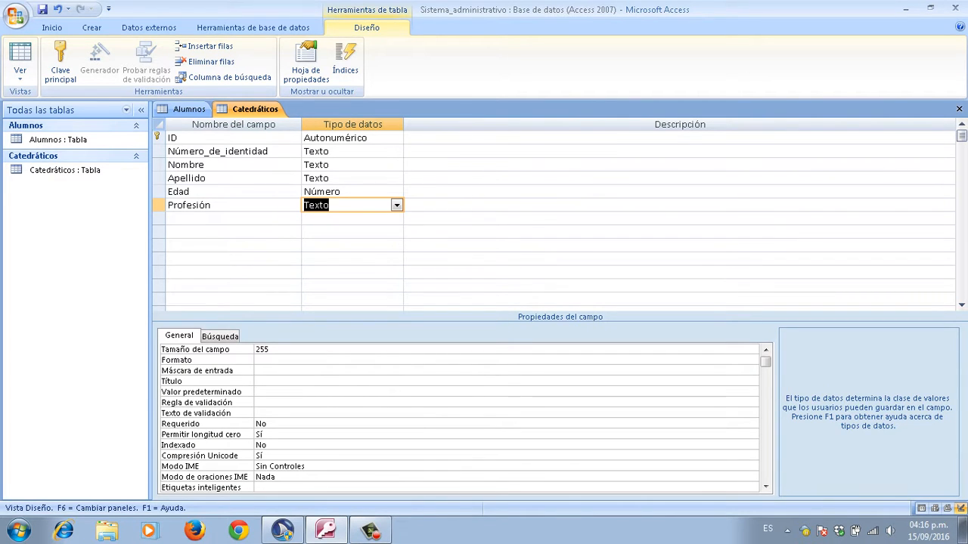
{"action": "key", "text": "Left"}
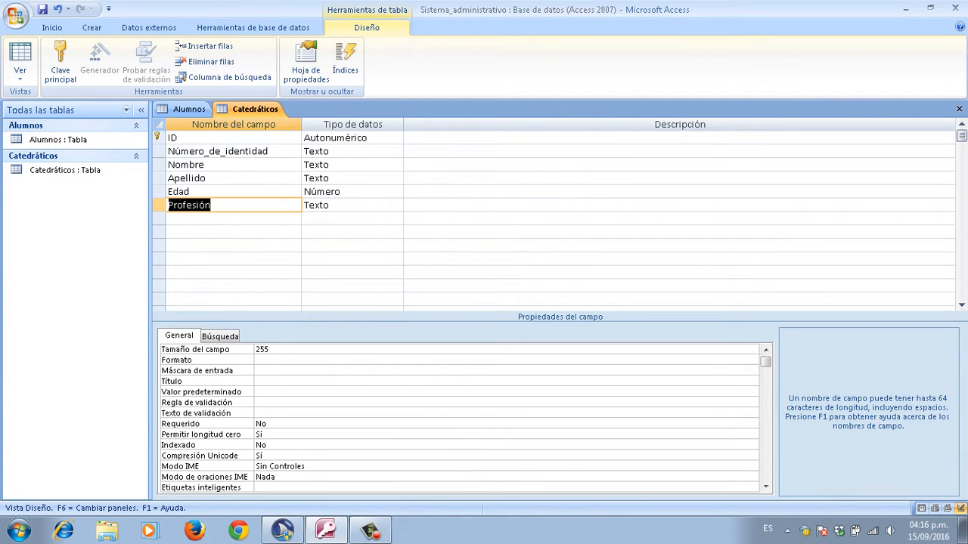
Step: Set Profesión's field size to 50 and move to the empty row below it
{"action": "key", "text": "F6"}
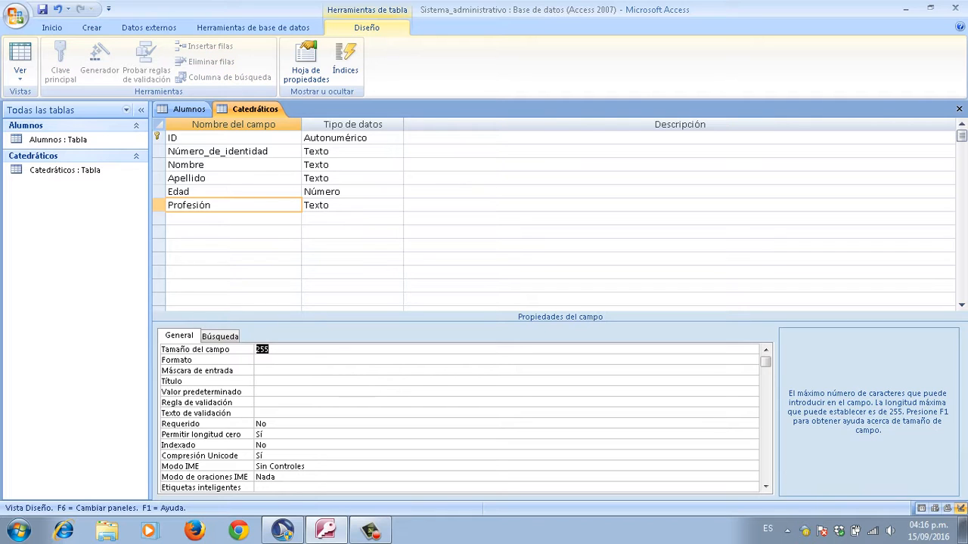
{"action": "key", "text": "BackSpace"}
{"action": "type", "text": "50"}
{"action": "key", "text": "Return"}
{"action": "key", "text": "F6"}
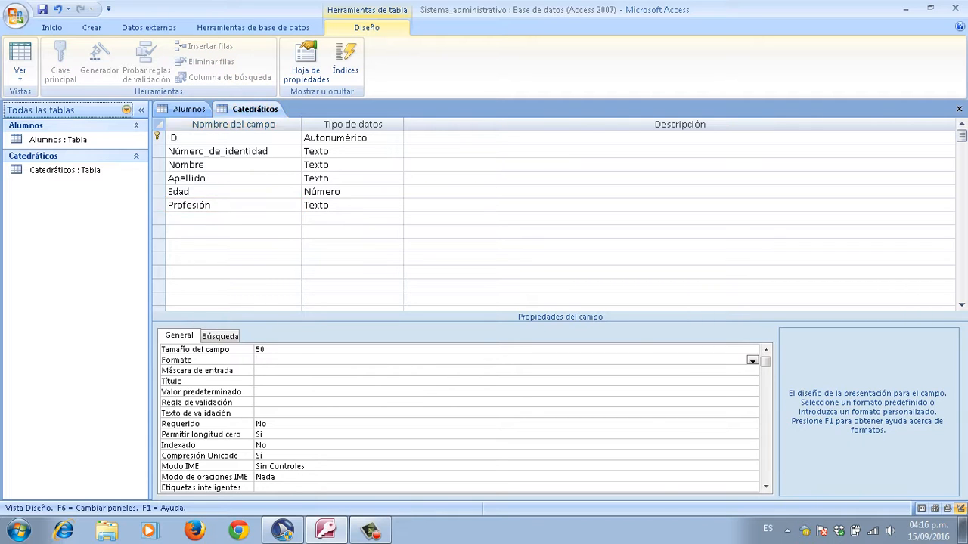
{"action": "key", "text": "F6"}
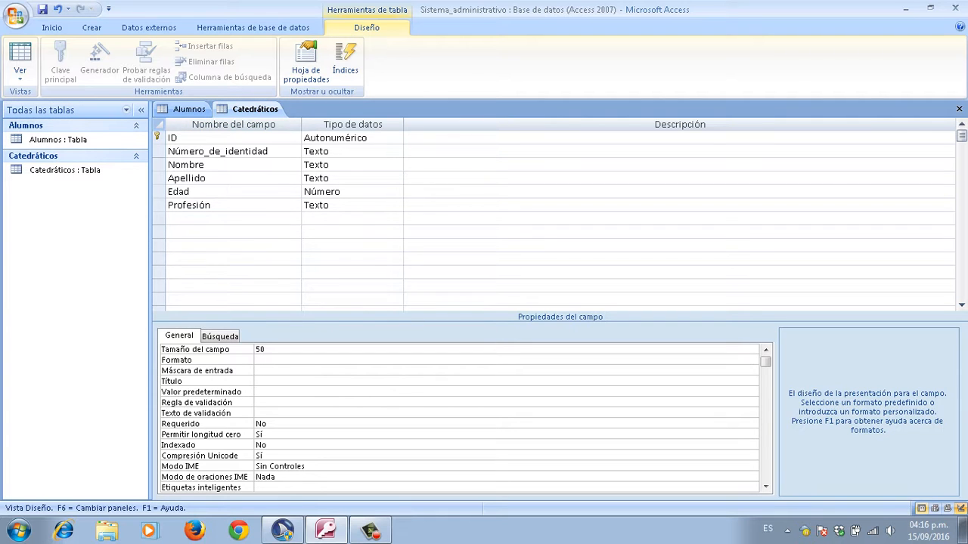
{"action": "key", "text": "F6"}
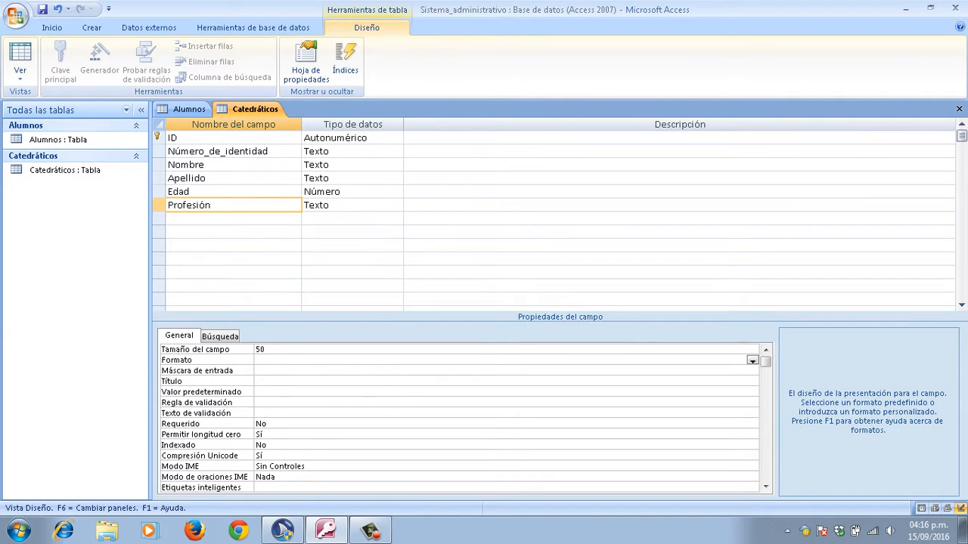
{"action": "key", "text": "F6"}
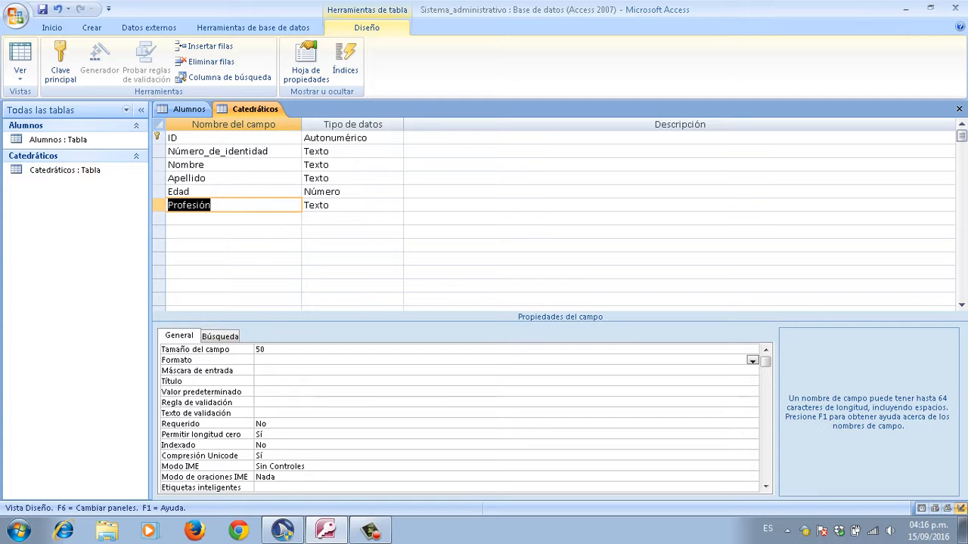
{"action": "key", "text": "Up"}
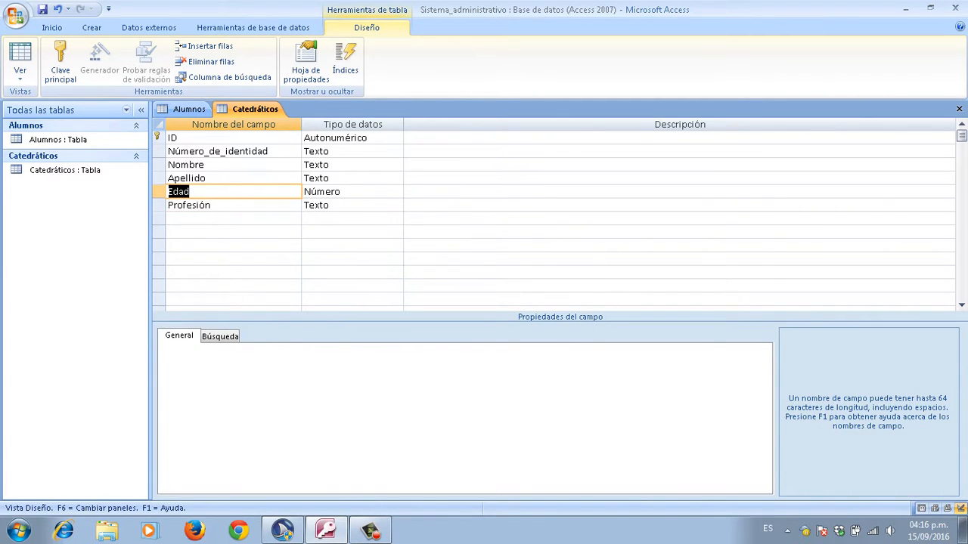
{"action": "key", "text": "Down"}
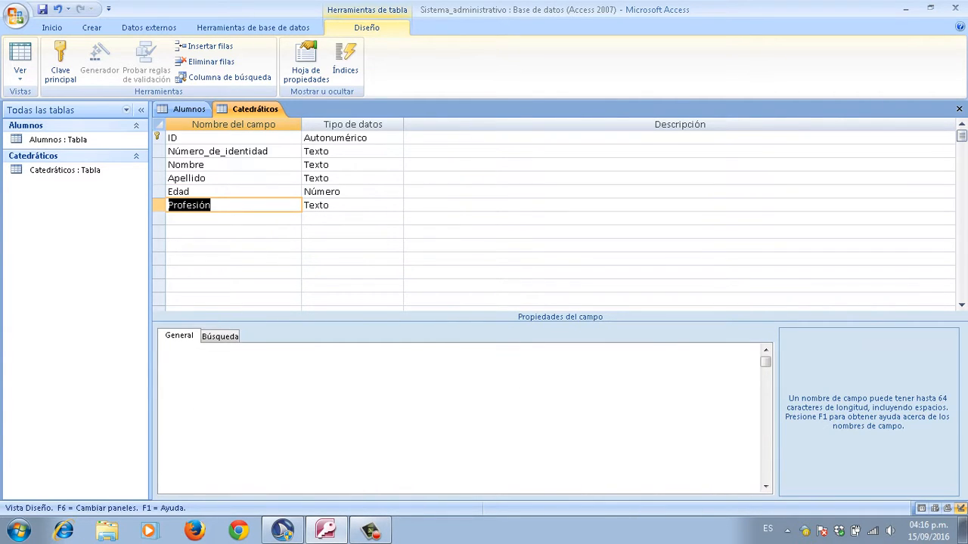
{"action": "key", "text": "Down"}
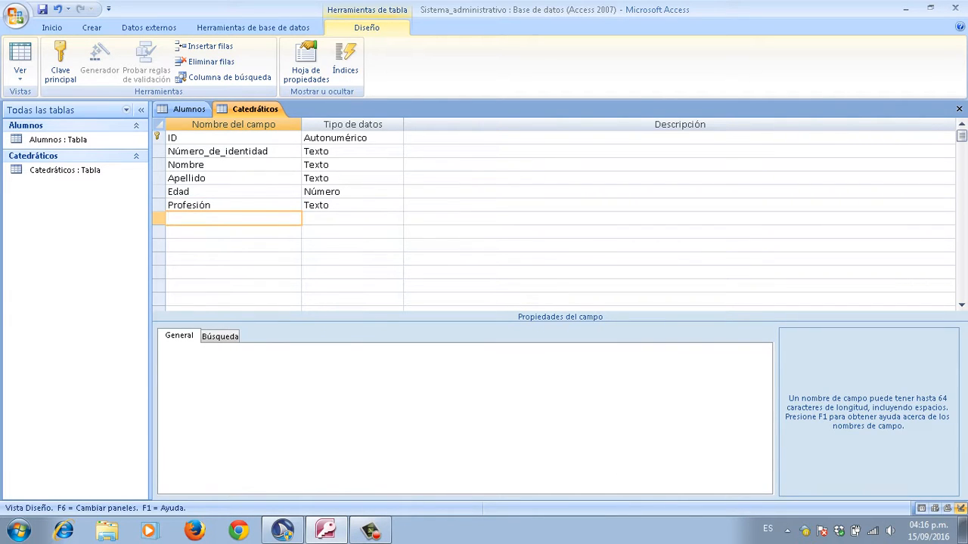
Step: Enter Teléfono as the seventh field name, keeping the Texto data type
{"action": "key", "text": "Caps_Lock"}
{"action": "type", "text": "T"}
{"action": "key", "text": "Caps_Lock"}
{"action": "type", "text": "eléfono"}
{"action": "key", "text": "Tab"}
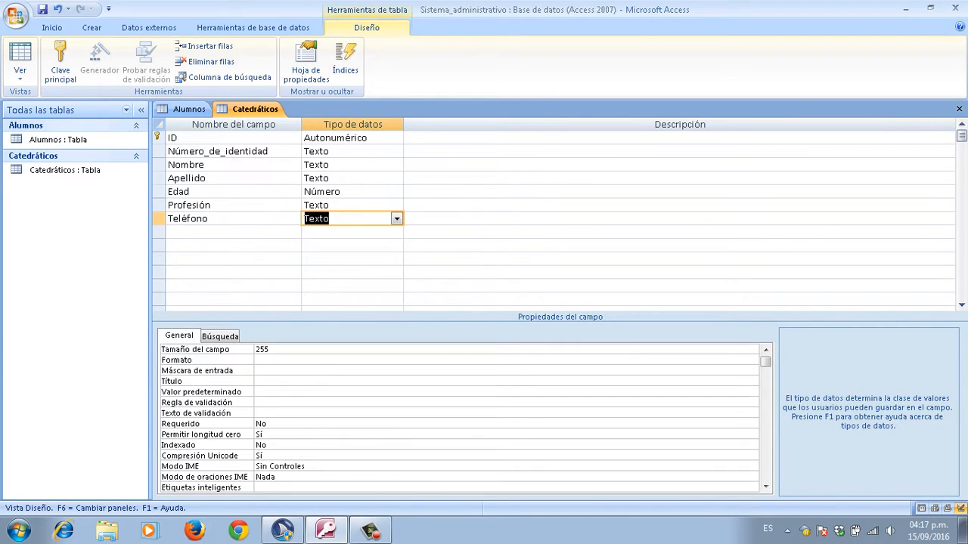
{"action": "key", "text": "Left"}
Step: Limit Teléfono's field size to 10 and move to the empty row below
{"action": "key", "text": "F6"}
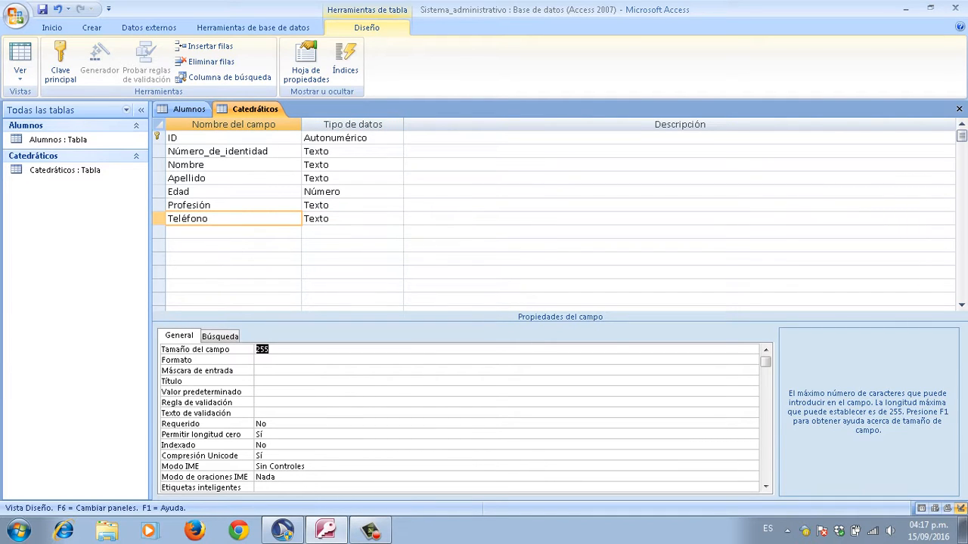
{"action": "key", "text": "BackSpace"}
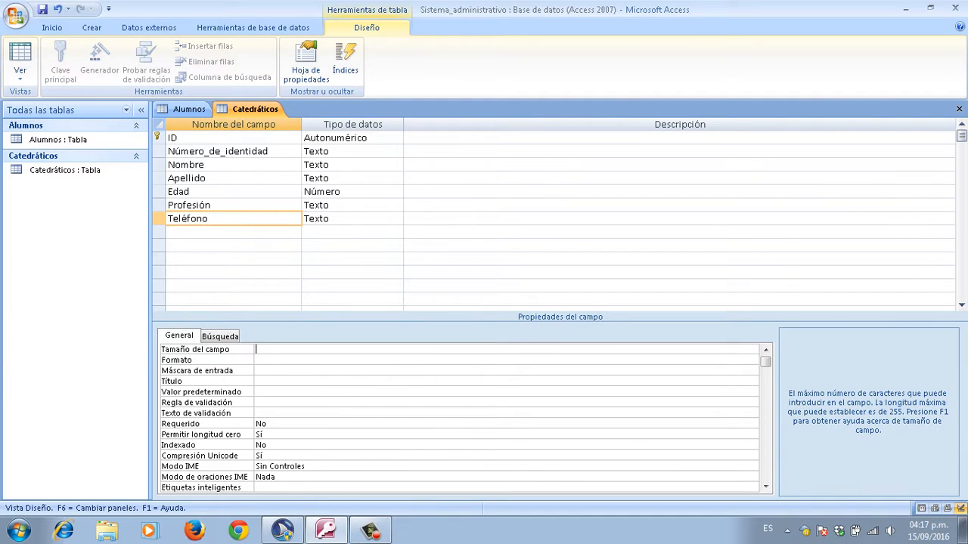
{"action": "type", "text": "10"}
{"action": "key", "text": "Return"}
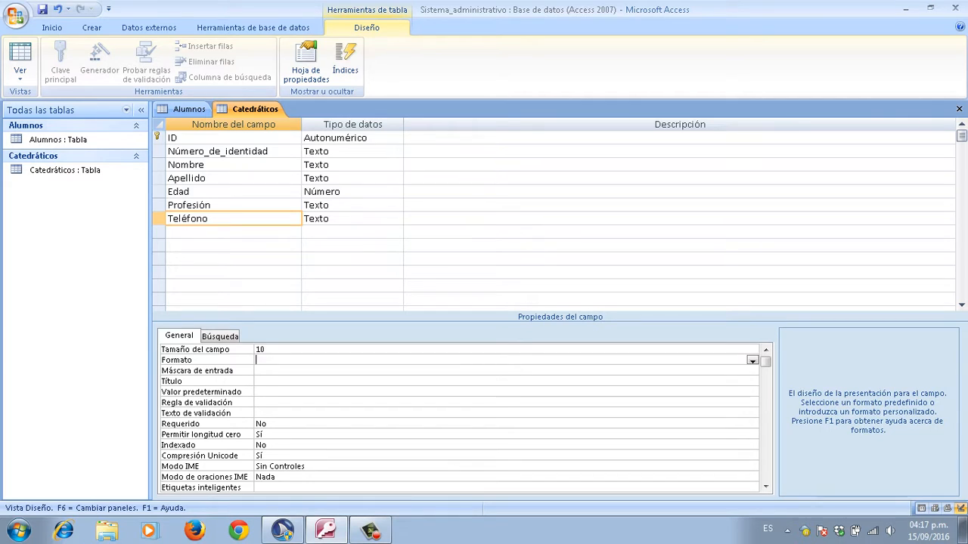
{"action": "key", "text": "F6"}
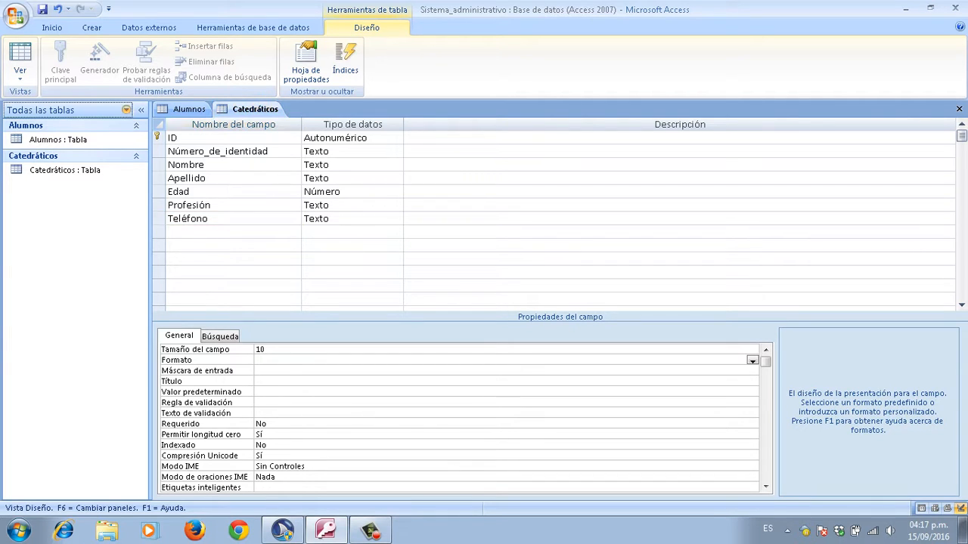
{"action": "key", "text": "F6"}
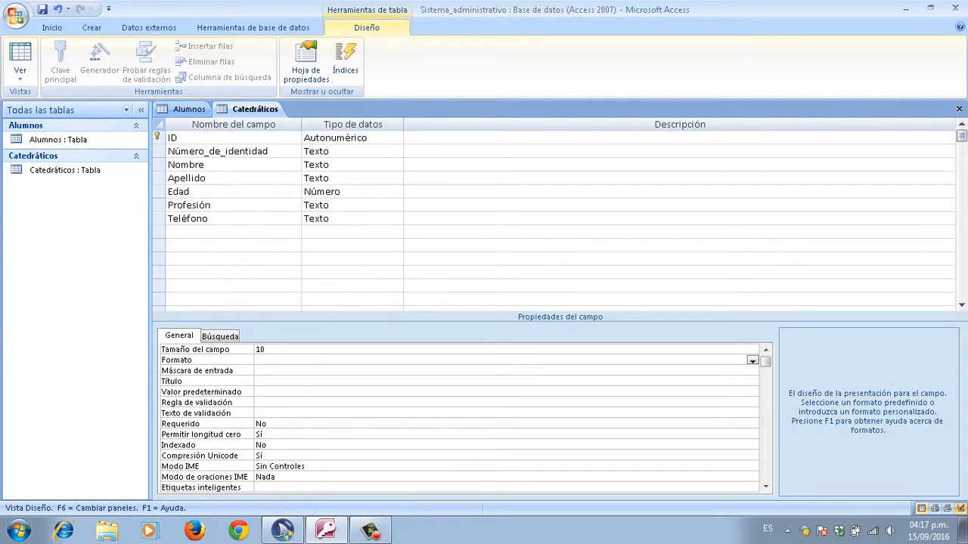
{"action": "key", "text": "F6"}
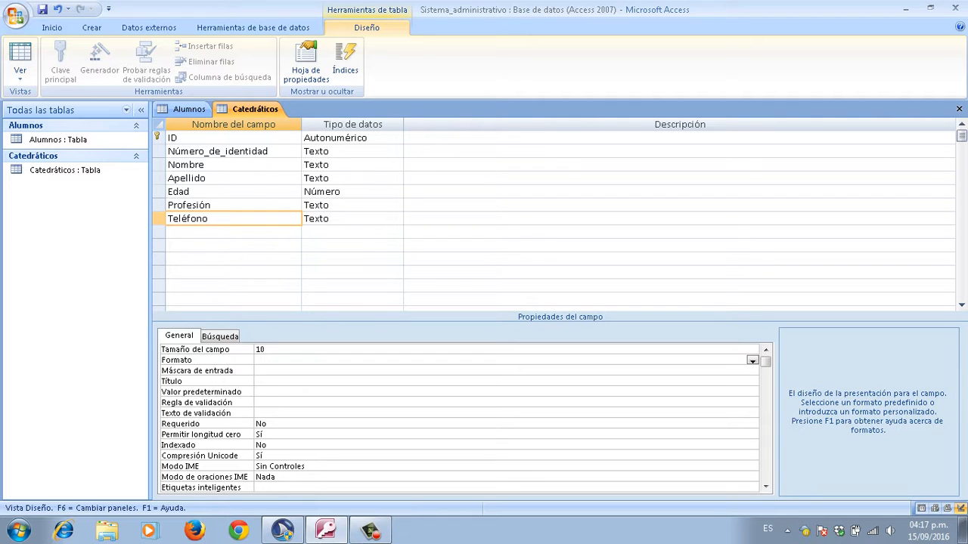
{"action": "key", "text": "F6"}
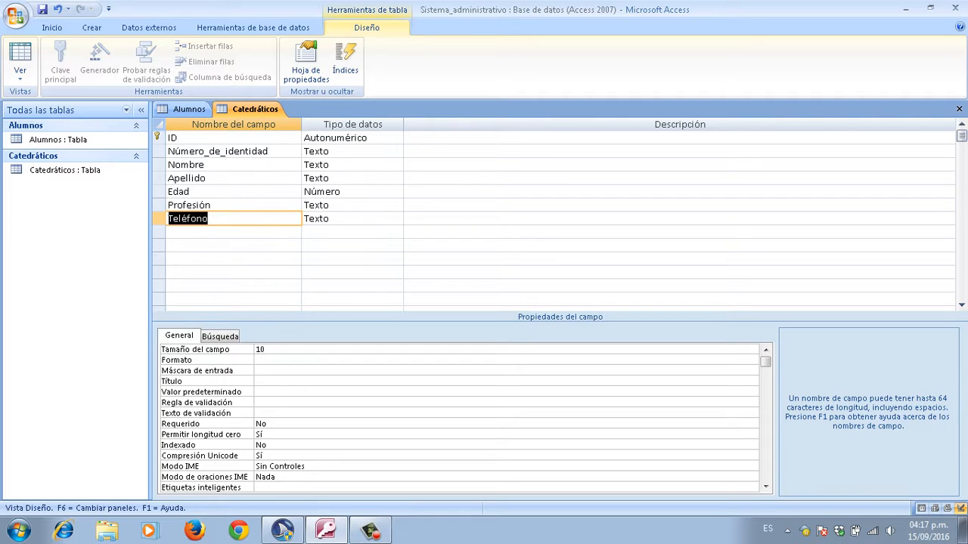
{"action": "key", "text": "Down"}
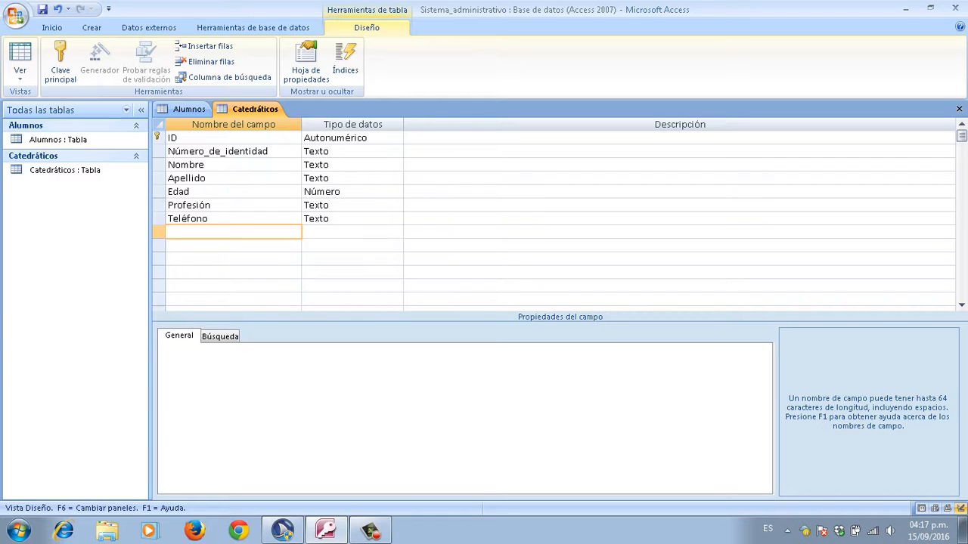
Step: Enter Dirección as a new field below Teléfono, keeping the Texto data type
{"action": "left_click", "coordinate": [233, 246]}
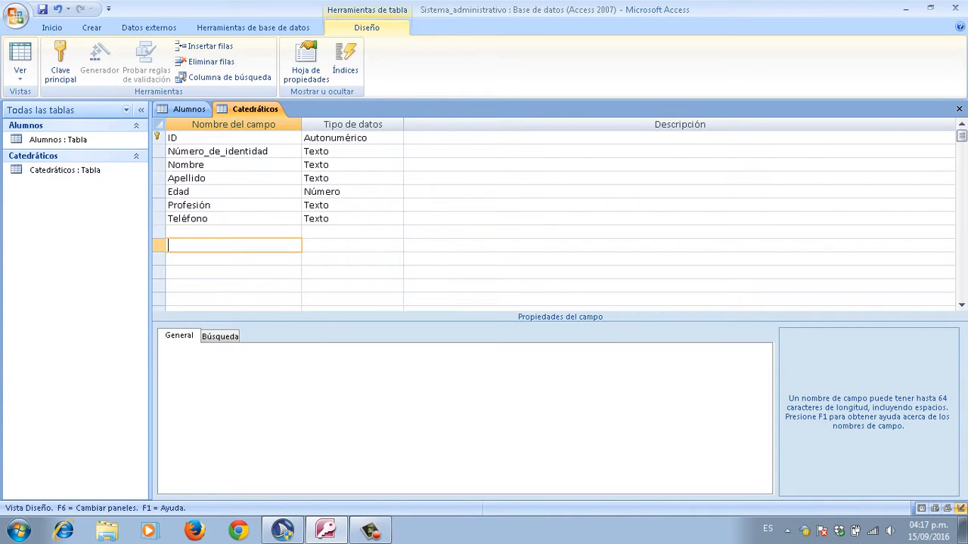
{"action": "left_click", "coordinate": [232, 232]}
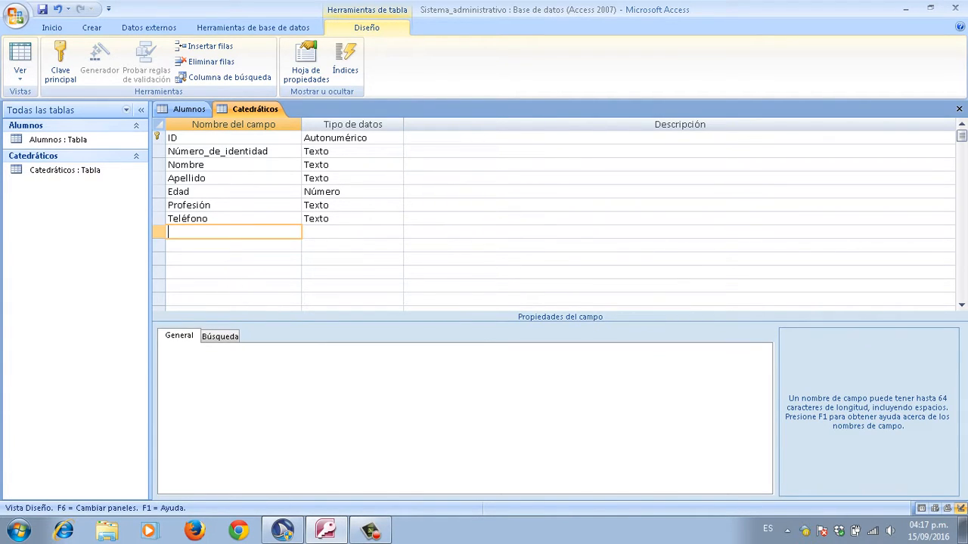
{"action": "key", "text": "Caps_Lock"}
{"action": "type", "text": "D"}
{"action": "key", "text": "Caps_Lock"}
{"action": "type", "text": "irección"}
{"action": "key", "text": "Tab"}
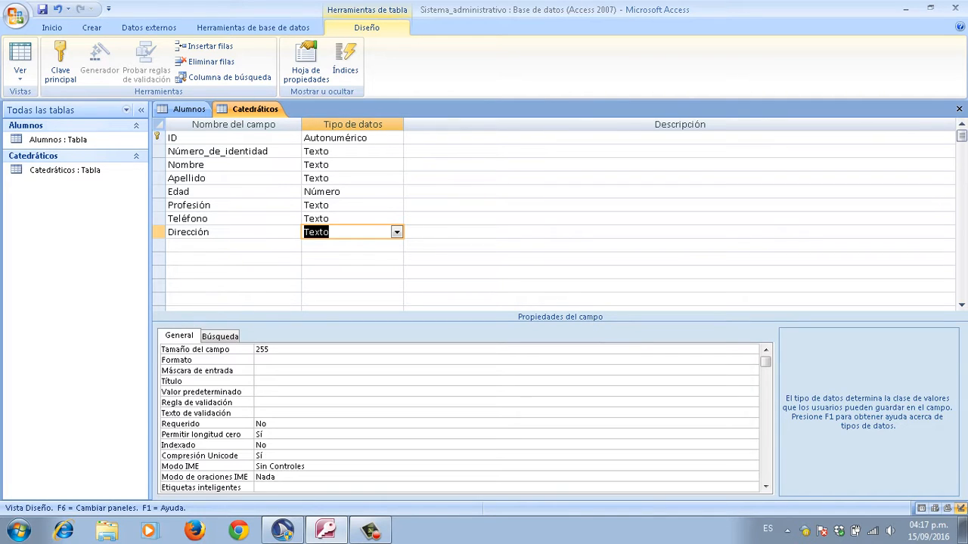
{"action": "key", "text": "Left"}
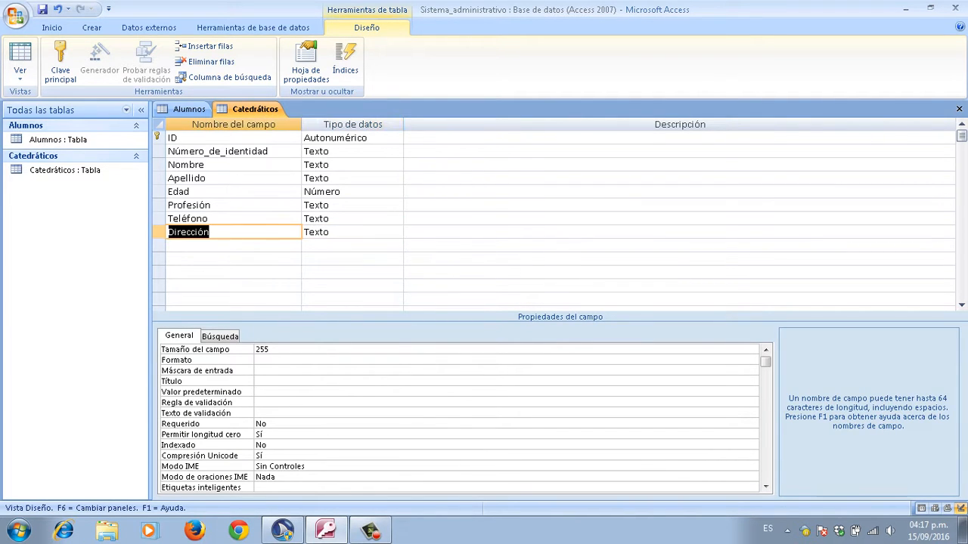
{"action": "key", "text": "Up"}
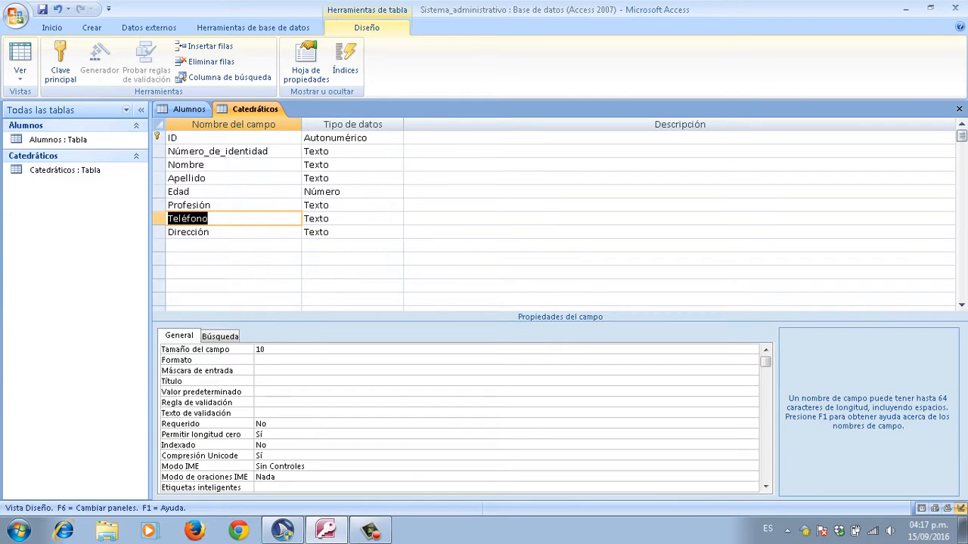
{"action": "key", "text": "Down"}
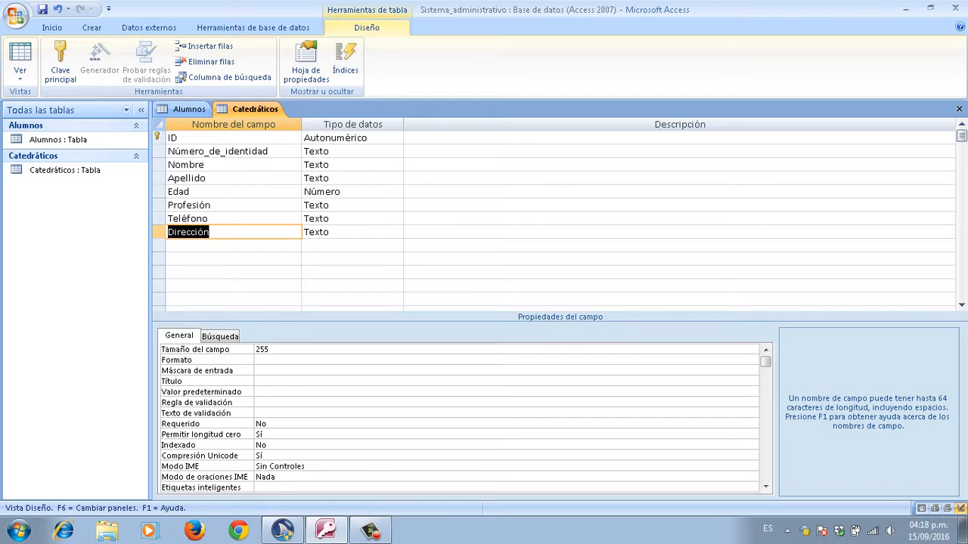
Step: Set Dirección's field size to 50 and move to the empty row below
{"action": "key", "text": "F6"}
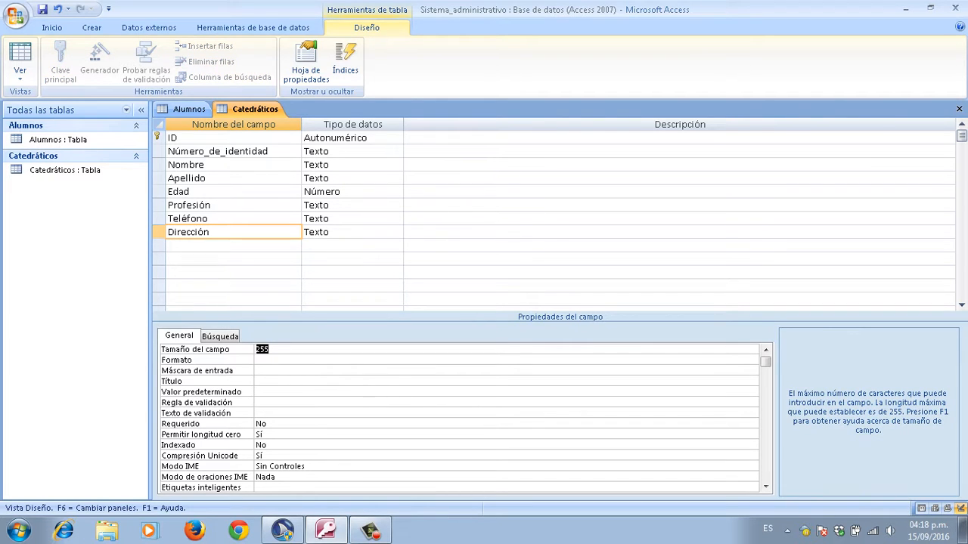
{"action": "key", "text": "Delete"}
{"action": "type", "text": "50"}
{"action": "key", "text": "Return"}
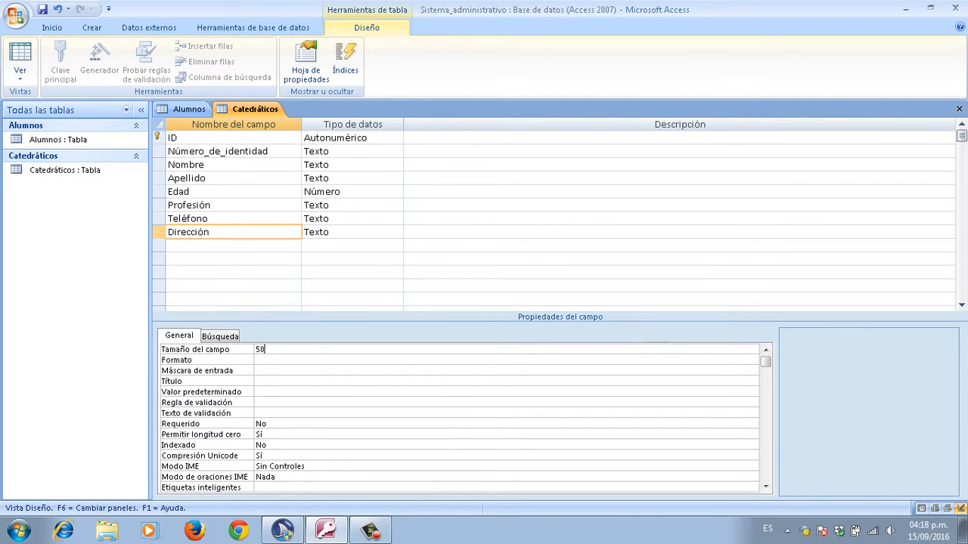
{"action": "key", "text": "F6"}
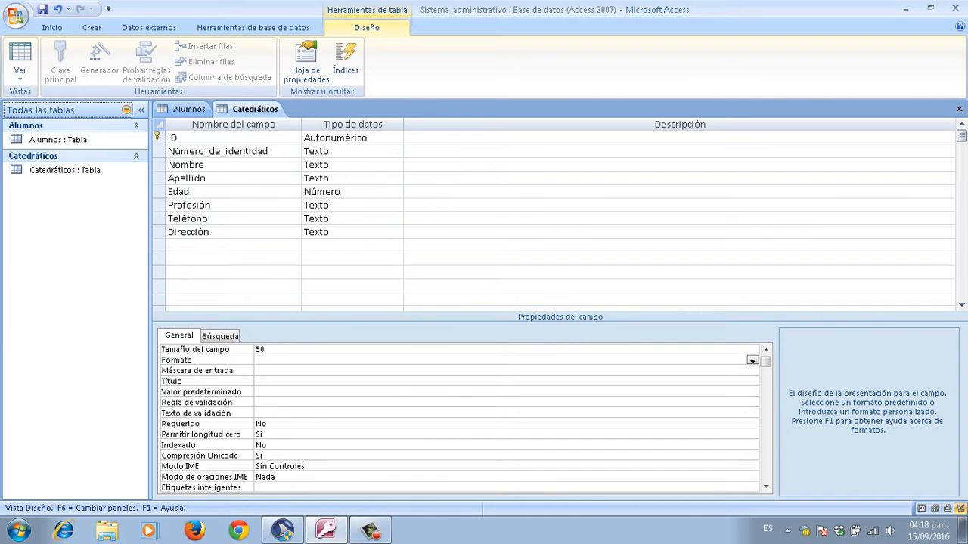
{"action": "key", "text": "F6"}
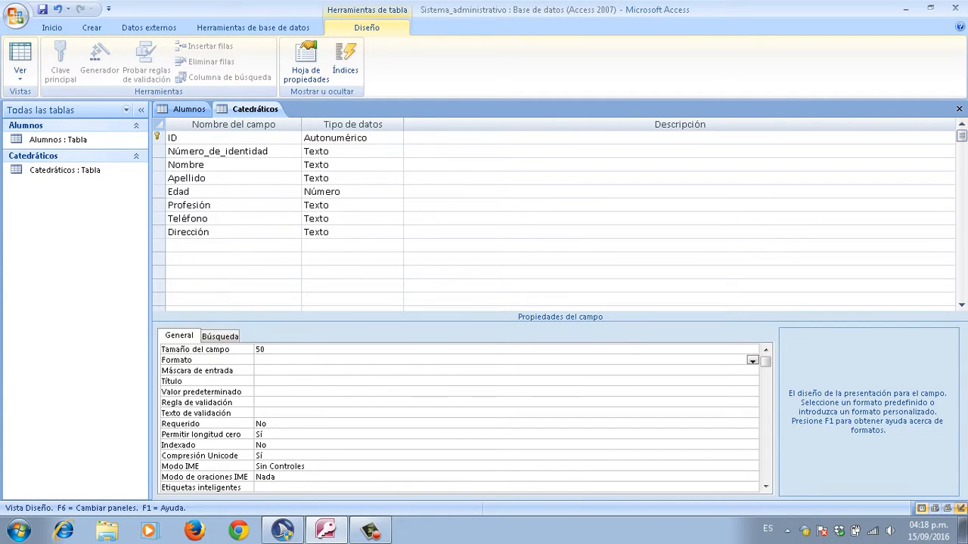
{"action": "key", "text": "F6"}
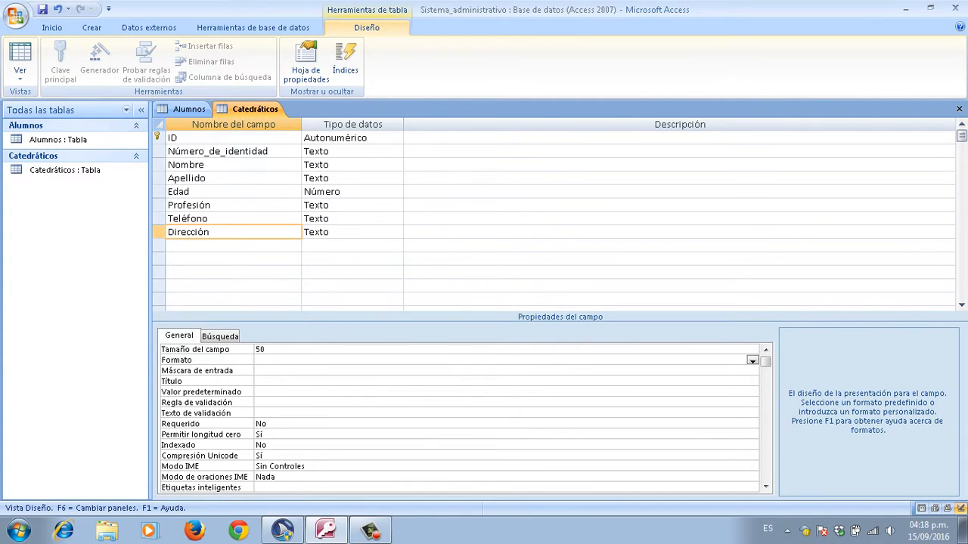
{"action": "key", "text": "F6"}
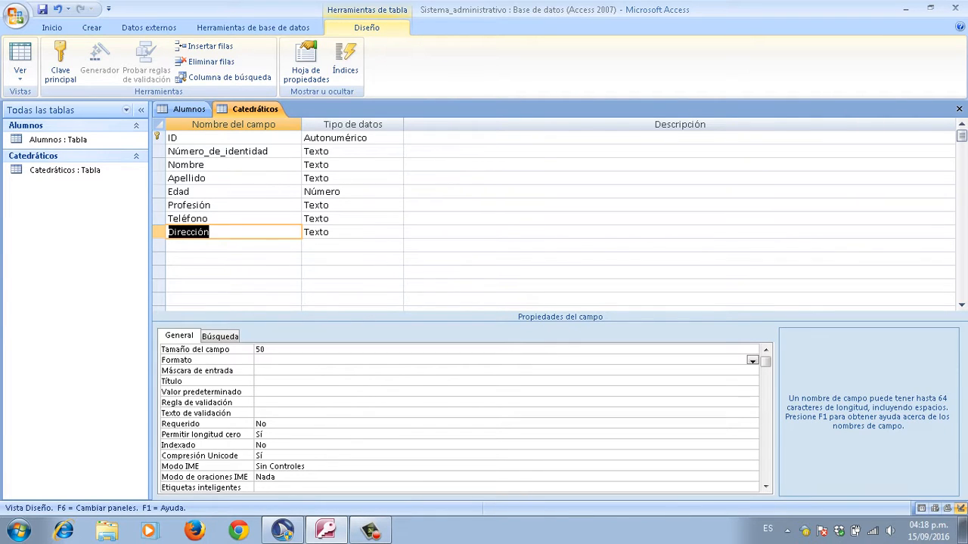
{"action": "key", "text": "Down"}
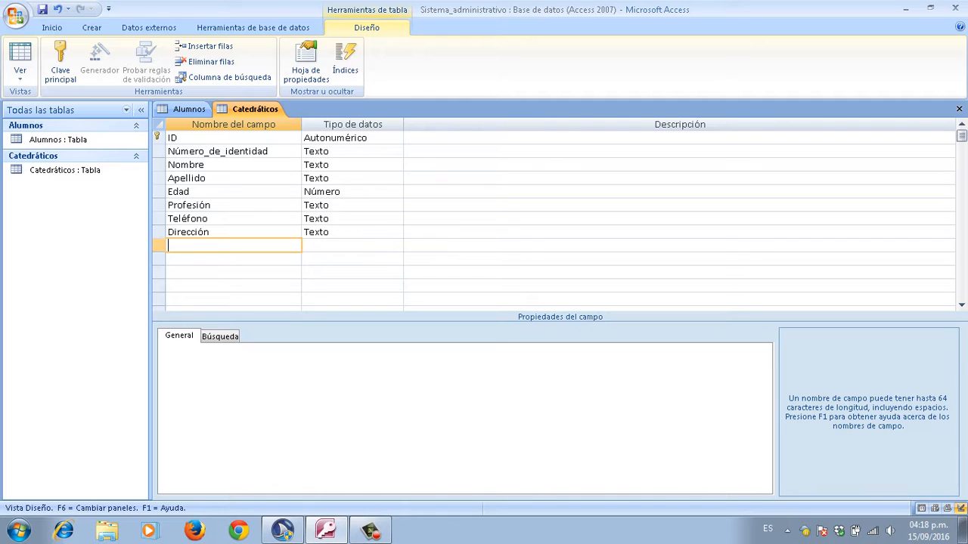
{"action": "key", "text": "Caps_Lock"}
Step: Name the ninth field Correo_electrónico and change its data type from Texto to Hipervínculo
{"action": "type", "text": "C"}
{"action": "key", "text": "Caps_Lock"}
{"action": "type", "text": "orreo_electrónico"}
{"action": "key", "text": "Tab"}
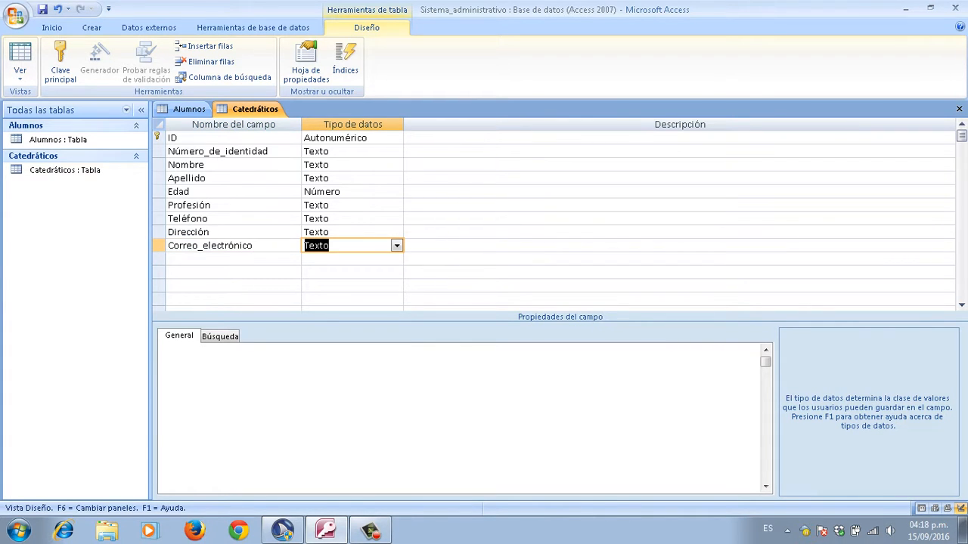
{"action": "key", "text": "shift+Tab"}
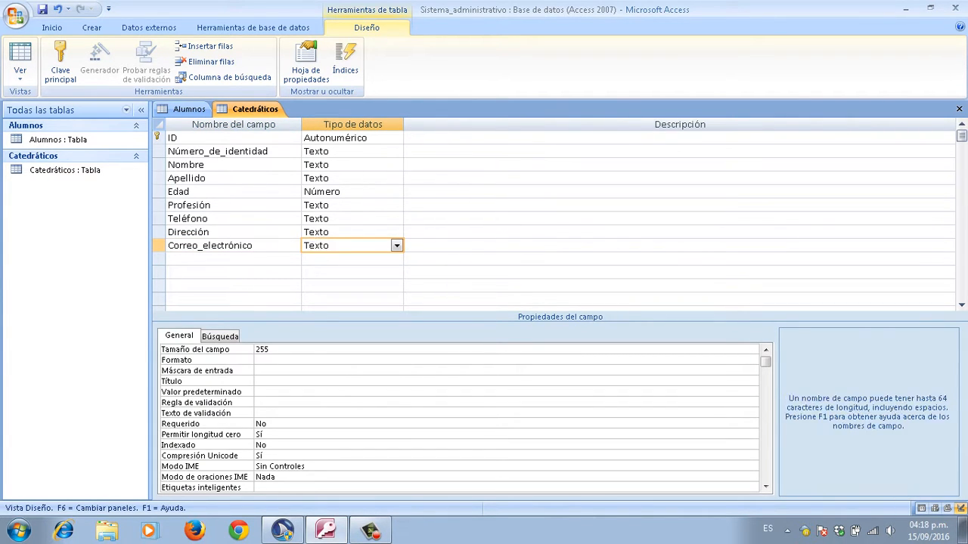
{"action": "key", "text": "Tab"}
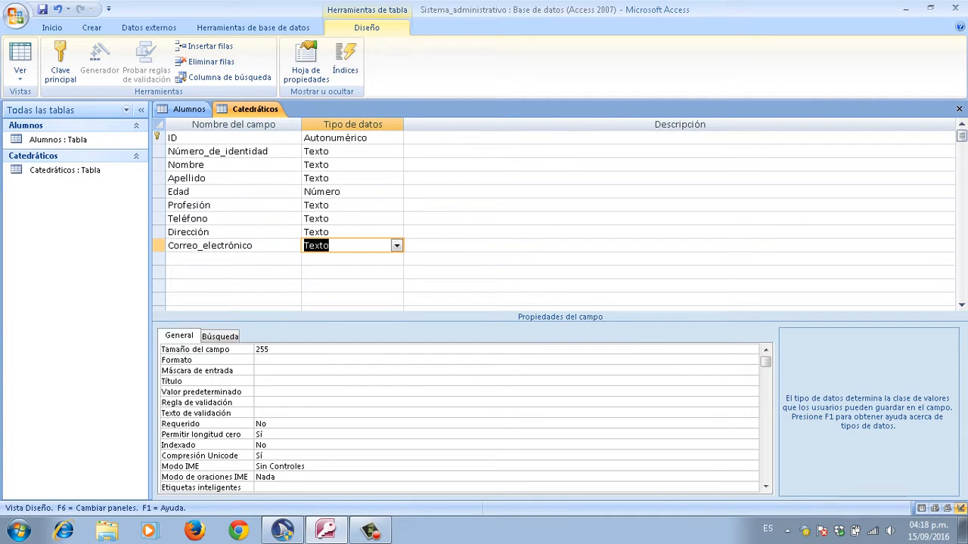
{"action": "key", "text": "BackSpace"}
{"action": "type", "text": "hipervínculo"}
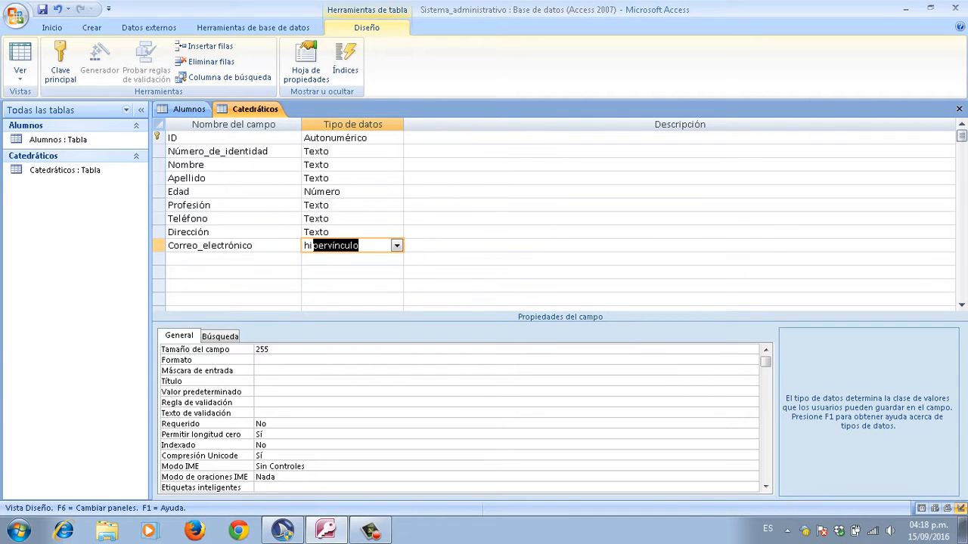
{"action": "key", "text": "Right"}
{"action": "key", "text": "Right"}
{"action": "key", "text": "Right"}
{"action": "key", "text": "Right"}
{"action": "key", "text": "Right"}
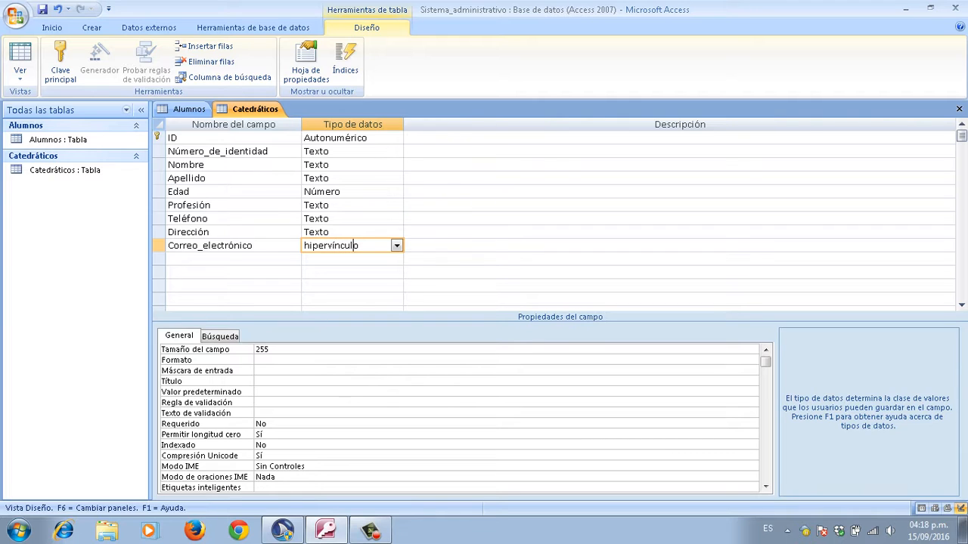
{"action": "key", "text": "Right"}
{"action": "key", "text": "Tab"}
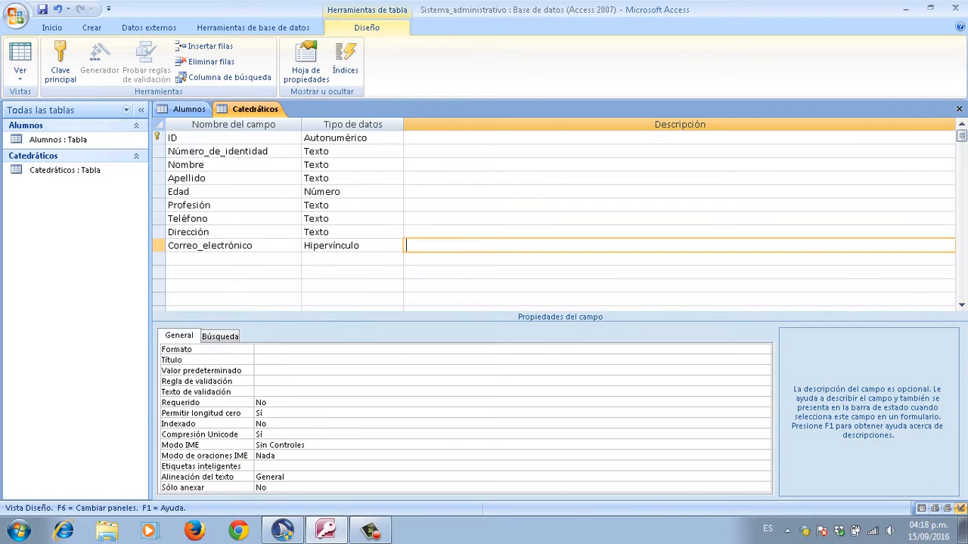
{"action": "key", "text": "shift+Tab"}
{"action": "key", "text": "shift+Tab"}
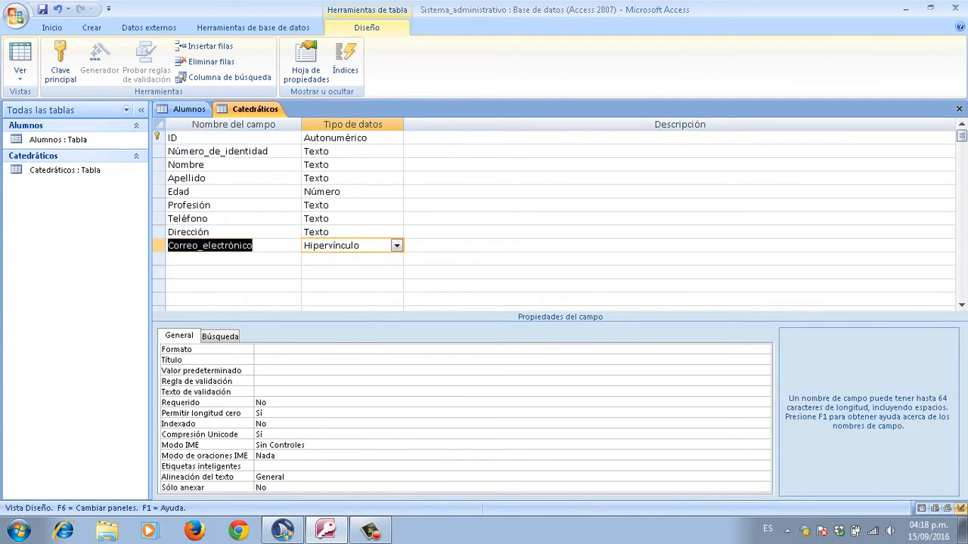
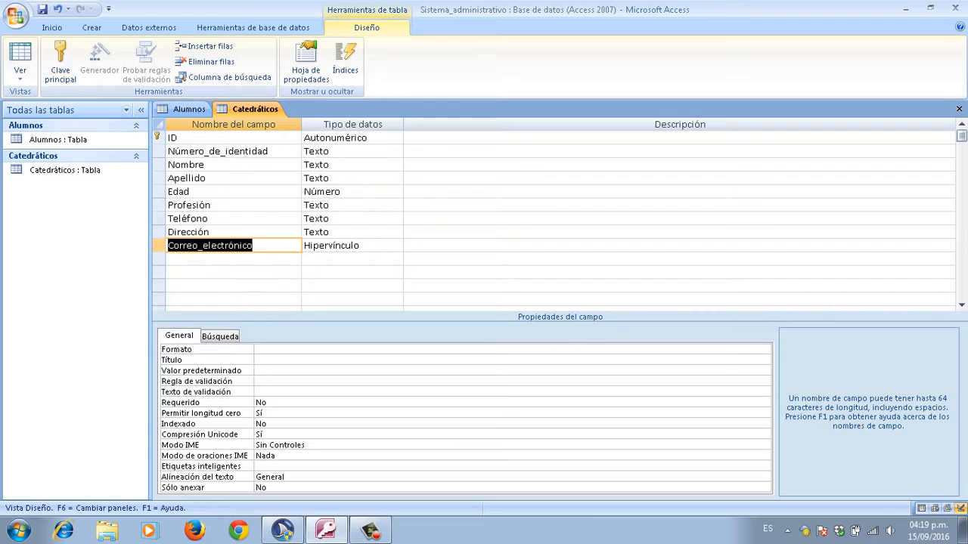
Step: Deselect the Correo_electrónico name cell and open the Ver list of table views
{"action": "left_click", "coordinate": [256, 246]}
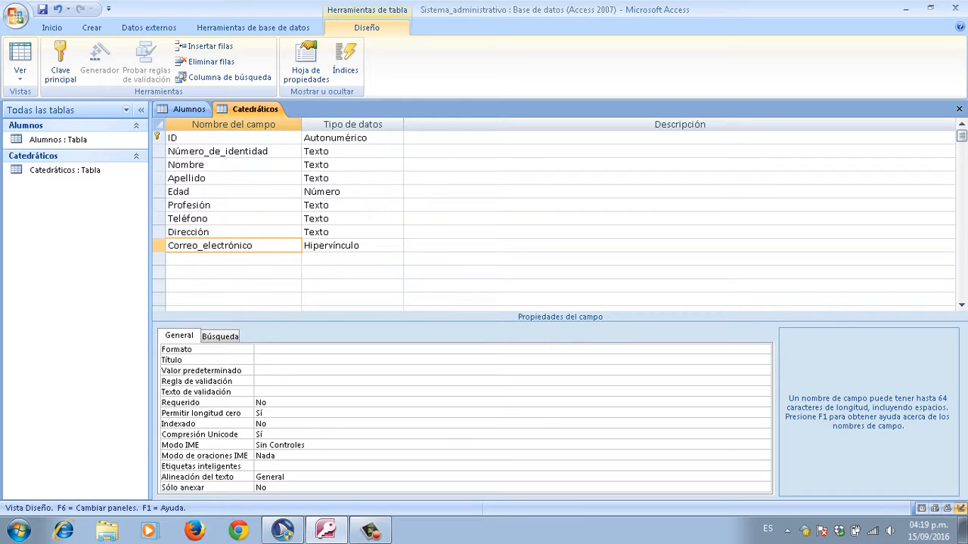
{"action": "left_click", "coordinate": [20, 72]}
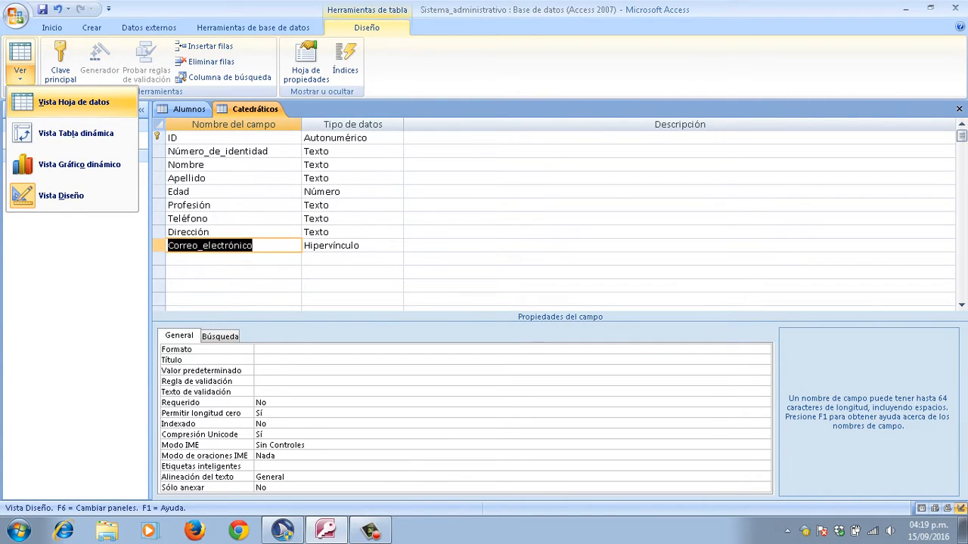
Step: Switch Catedráticos to Vista Hoja de datos, agreeing to save the table
{"action": "left_click", "coordinate": [73, 102]}
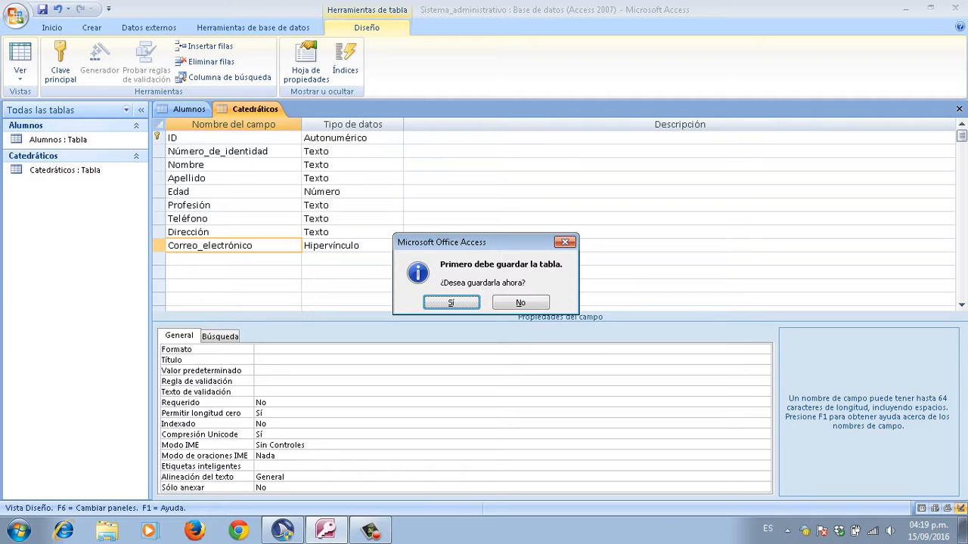
{"action": "key", "text": "Return"}
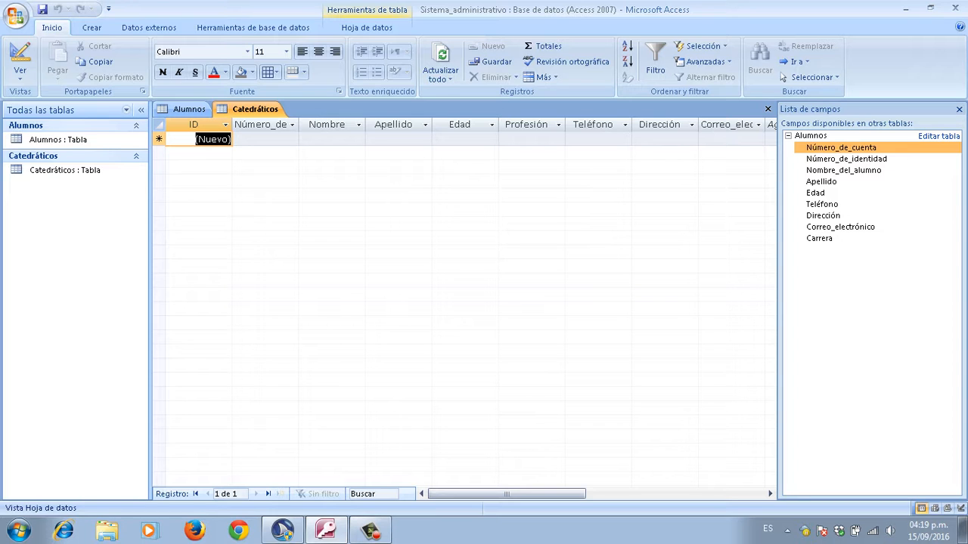
Step: Enter the teacher's identity number, first name and surname in the first record
{"action": "left_click", "coordinate": [264, 140]}
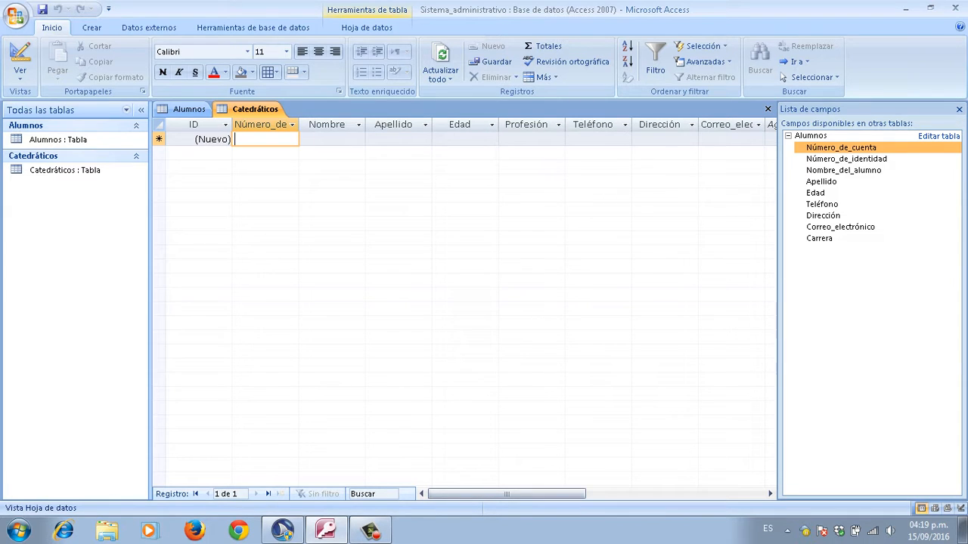
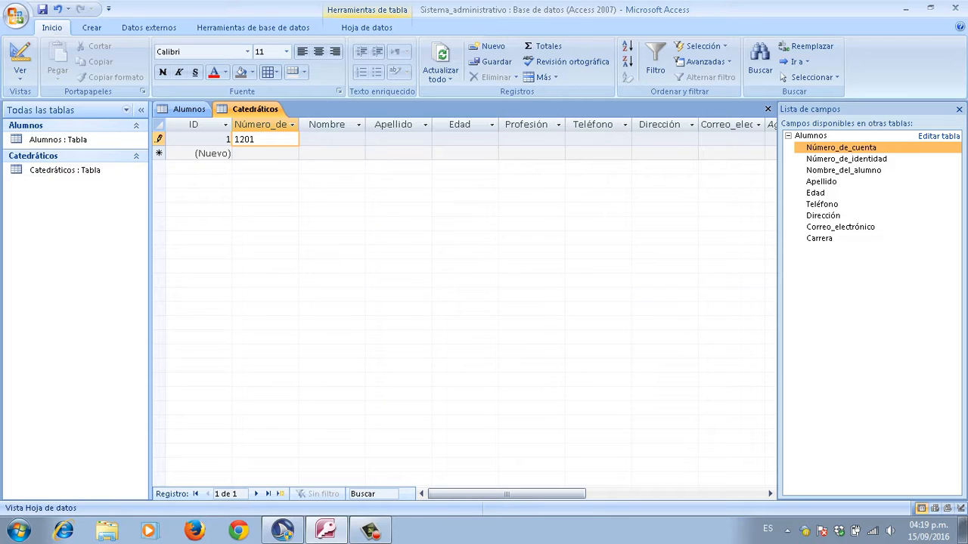
{"action": "key", "text": "Tab"}
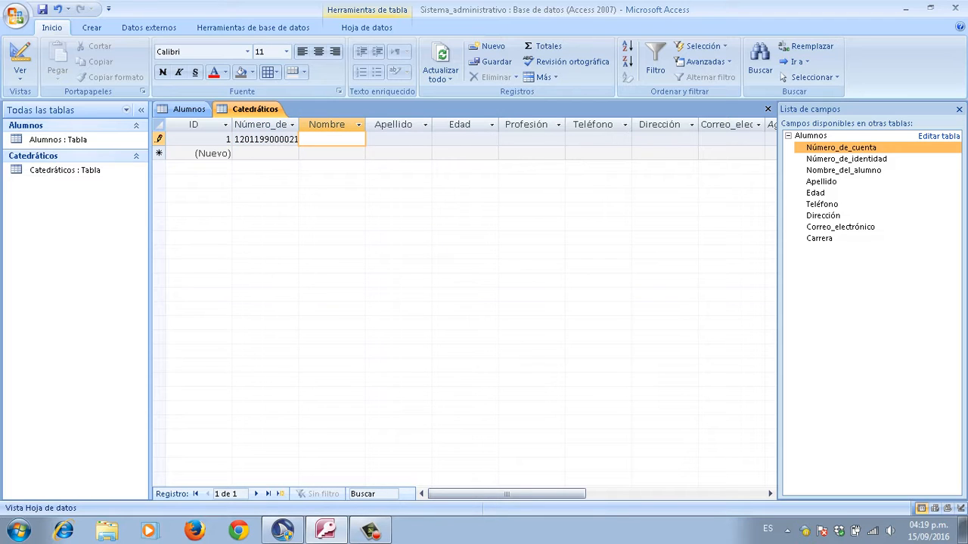
{"action": "key", "text": "Caps_Lock"}
{"action": "key", "text": "Caps_Lock"}
{"action": "key", "text": "Tab"}
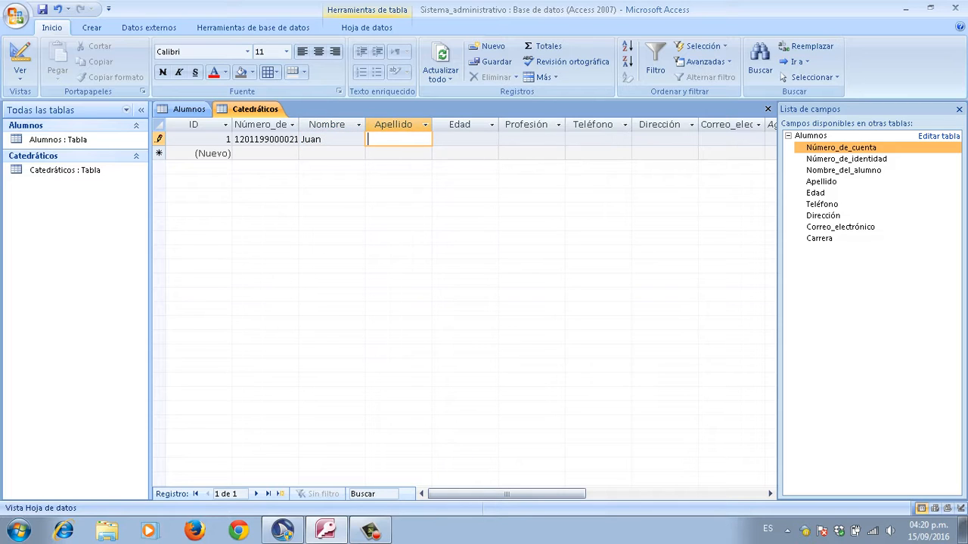
{"action": "key", "text": "Caps_Lock"}
{"action": "key", "text": "Caps_Lock"}
{"action": "key", "text": "Tab"}
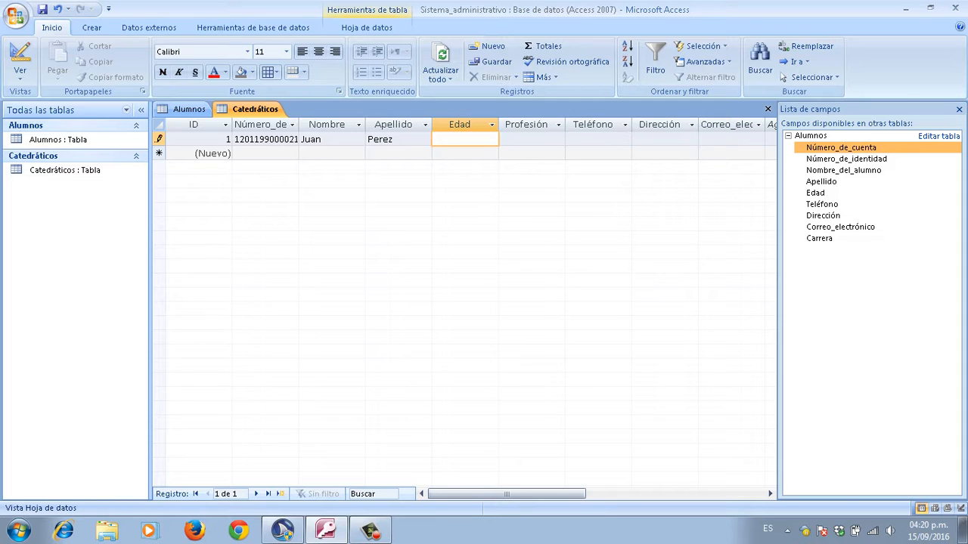
Step: Enter age 26 and profession 'Ingeniero industrial' for the first record
{"action": "type", "text": "26"}
{"action": "key", "text": "Tab"}
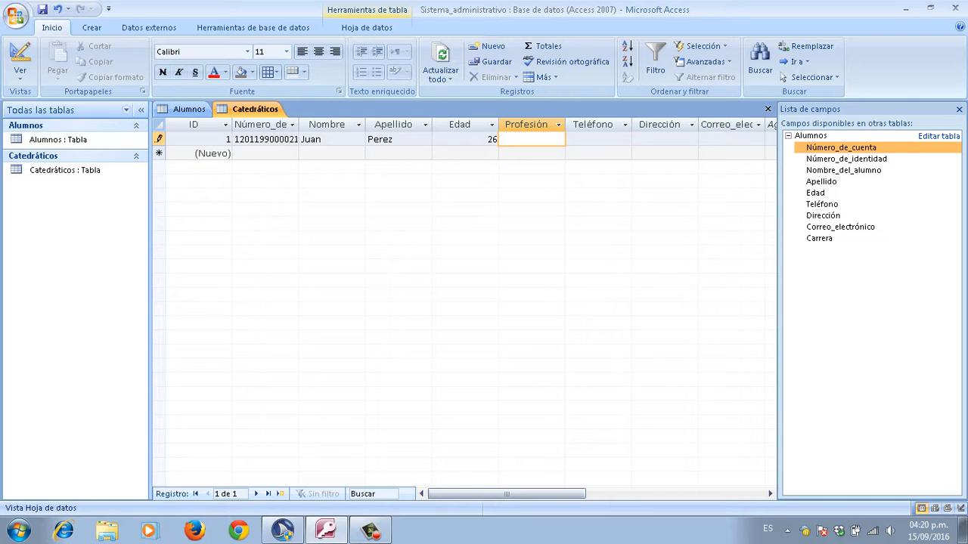
{"action": "key", "text": "Caps_Lock"}
{"action": "type", "text": "I"}
{"action": "key", "text": "Caps_Lock"}
{"action": "type", "text": "ngen"}
{"action": "type", "text": "iero"}
{"action": "type", "text": " industri"}
{"action": "type", "text": "al"}
{"action": "key", "text": "Tab"}
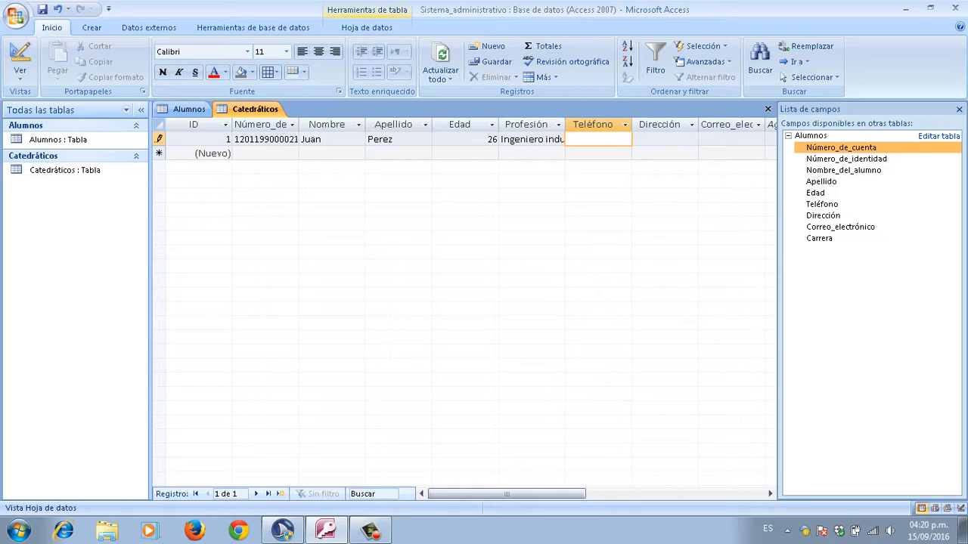
Step: Fill in the teacher's phone number and address for the first record
{"action": "type", "text": "89800122"}
{"action": "key", "text": "Tab"}
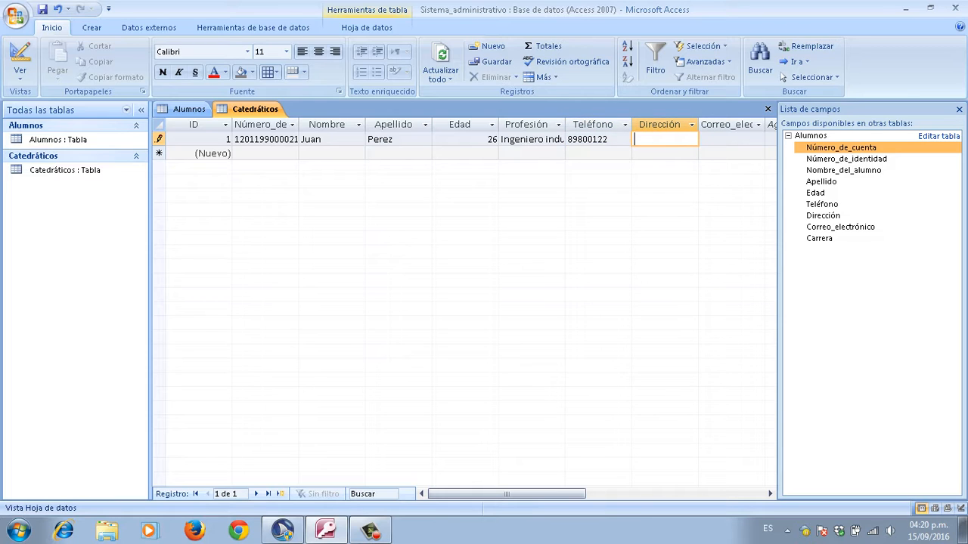
{"action": "key", "text": "Caps_Lock"}
{"action": "type", "text": "L"}
{"action": "key", "text": "Caps_Lock"}
{"action": "type", "text": "a"}
{"action": "key", "text": "Caps_Lock"}
{"action": "type", "text": "P"}
{"action": "key", "text": "Caps_Lock"}
{"action": "type", "text": "az,"}
{"action": "key", "text": "Caps_Lock"}
{"action": "type", "text": "L"}
{"action": "key", "text": "Caps_Lock"}
{"action": "type", "text": "a"}
{"action": "key", "text": "Caps_Lock"}
{"action": "type", "text": "P"}
{"action": "key", "text": "Caps_Lock"}
{"action": "type", "text": "az"}
{"action": "key", "text": "Tab"}
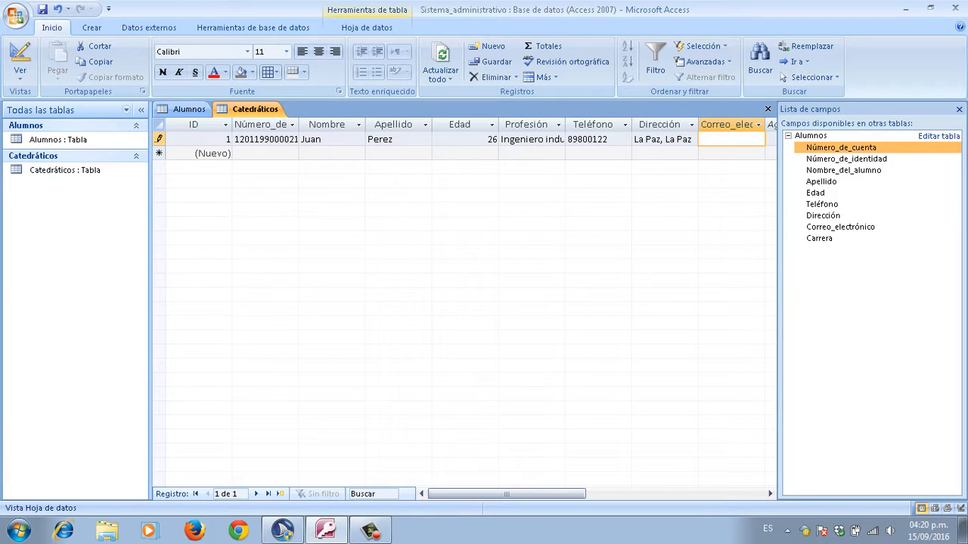
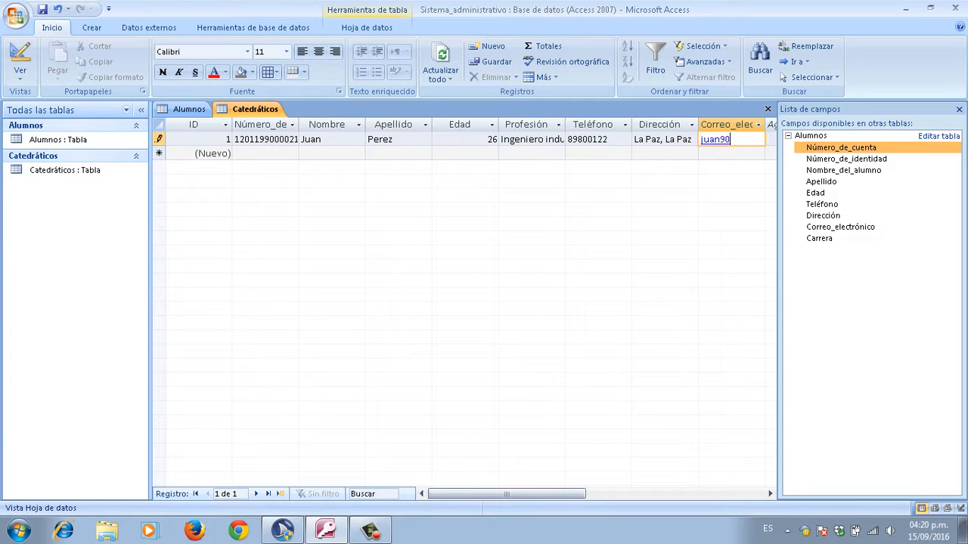
Step: Enter the teacher's e-mail, commit the record as ID 1, and save the table
{"action": "key", "text": "Tab"}
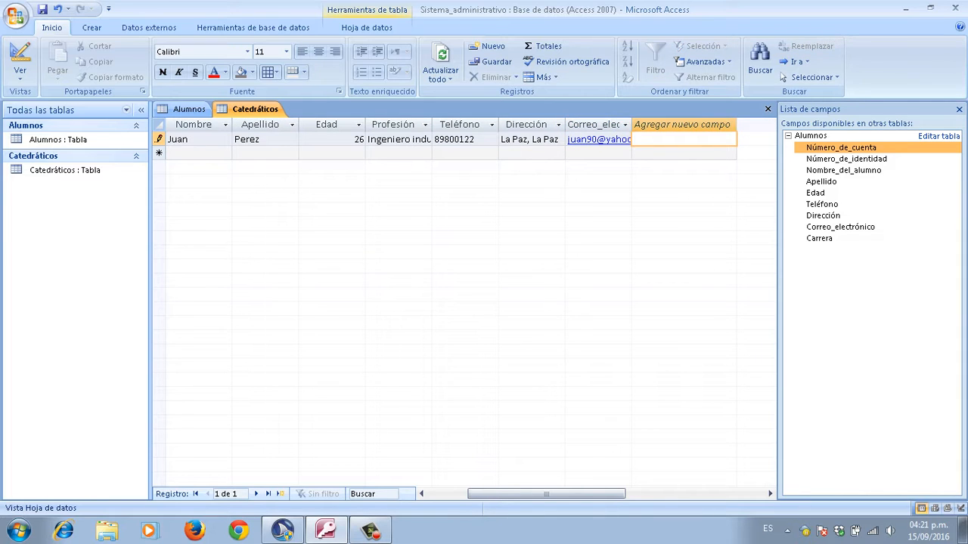
{"action": "key", "text": "Tab"}
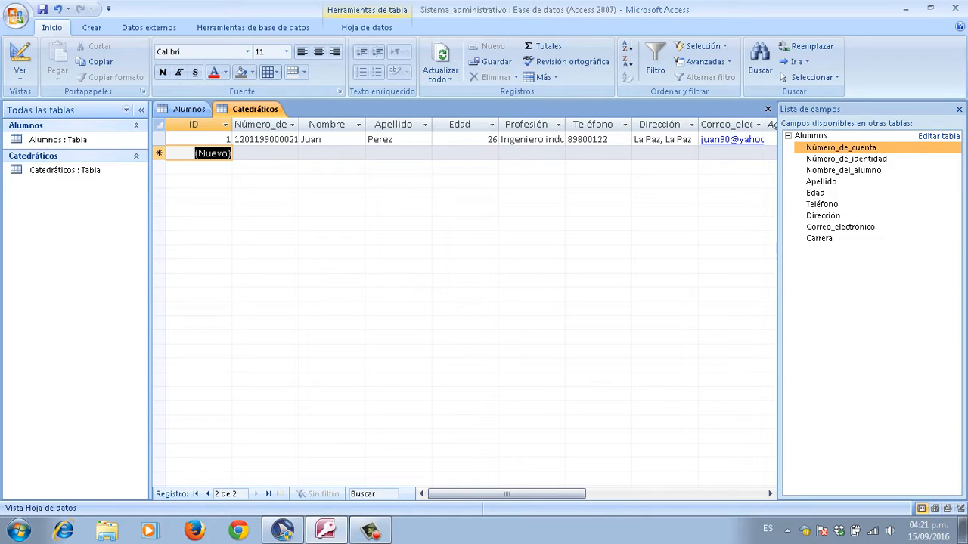
{"action": "key", "text": "Up"}
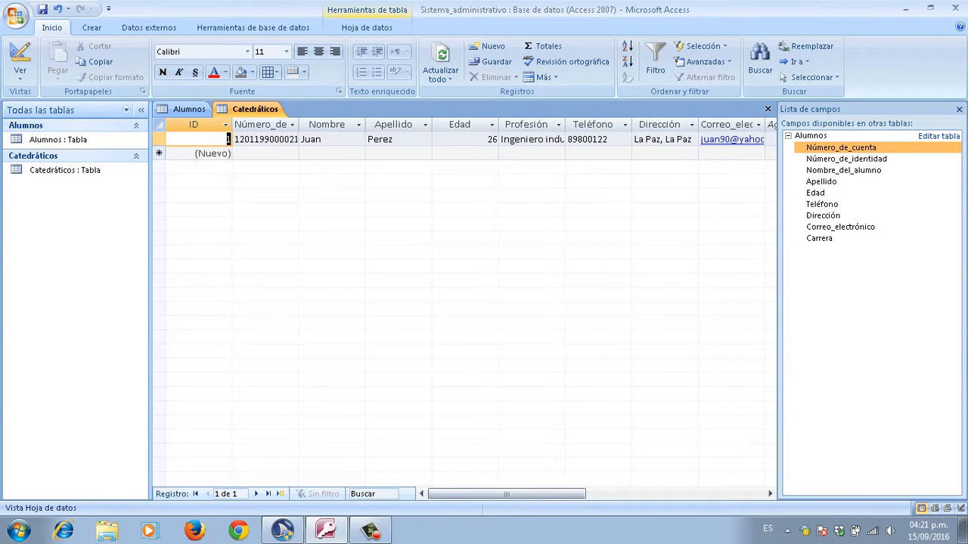
{"action": "key", "text": "alt"}
{"action": "key", "text": "ctrl+g"}
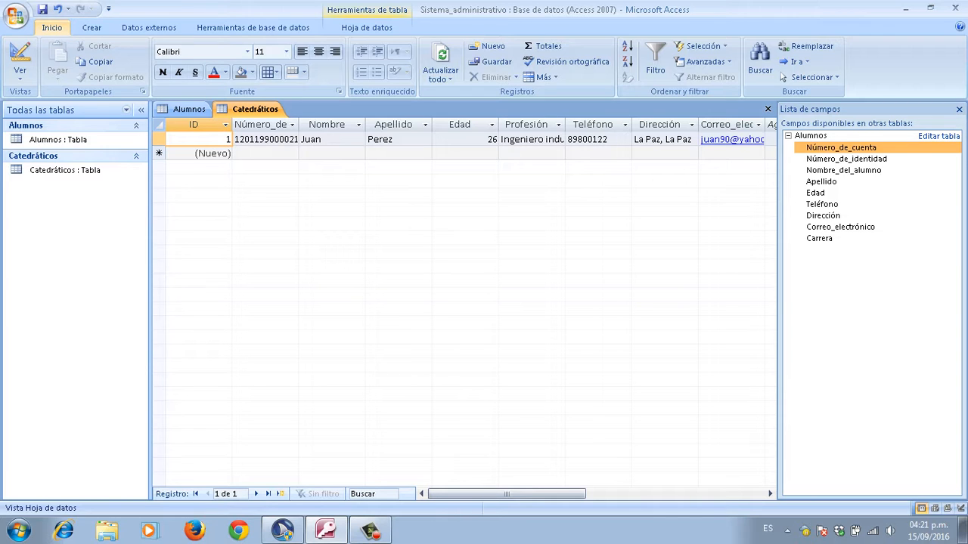
Step: Create a new blank table from the Crear tab and switch it to Vista Diseño, clearing the suggested name
{"action": "left_click", "coordinate": [91, 28]}
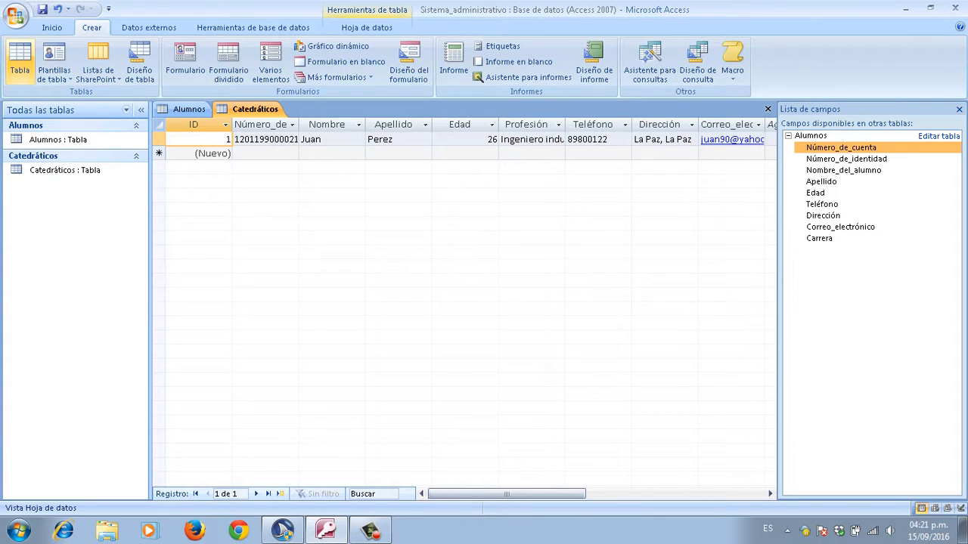
{"action": "left_click", "coordinate": [20, 60]}
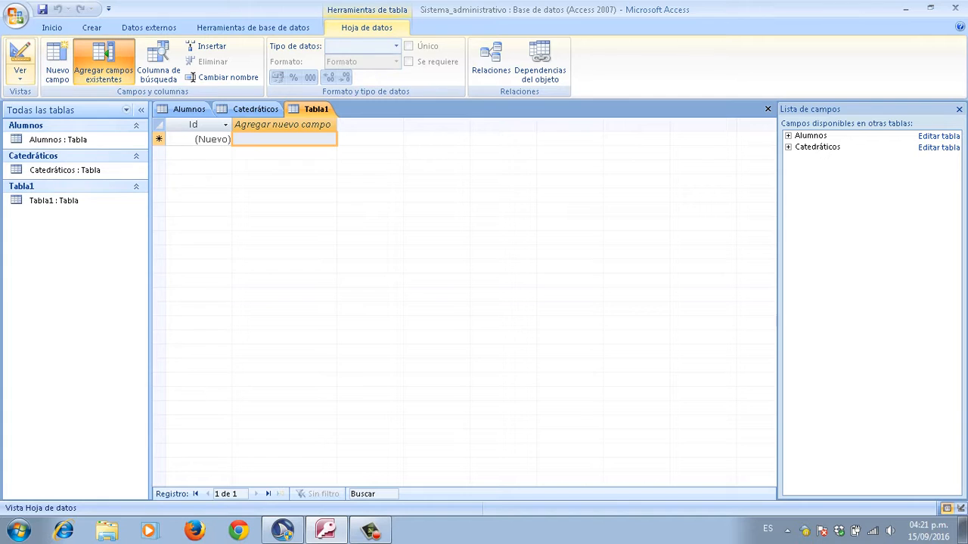
{"action": "left_click", "coordinate": [20, 75]}
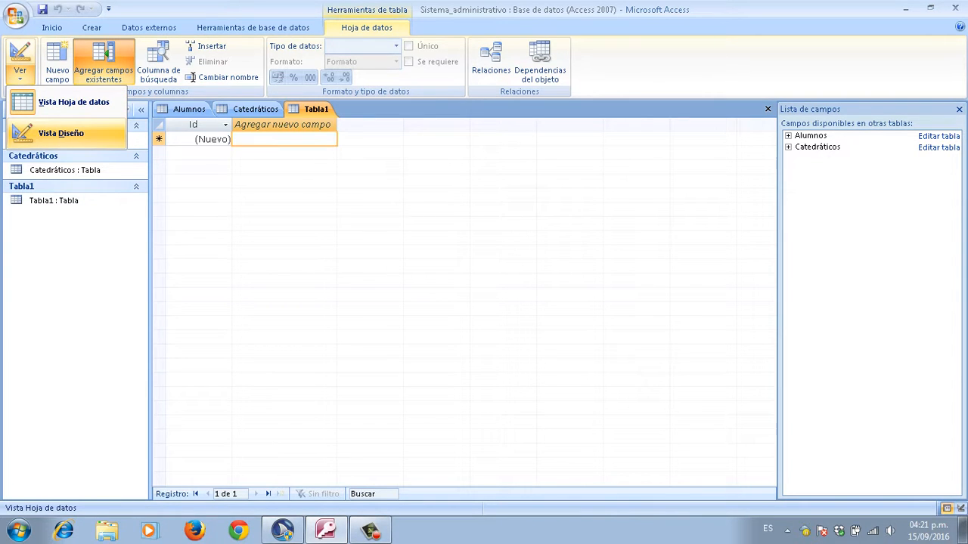
{"action": "left_click", "coordinate": [61, 133]}
{"action": "key", "text": "BackSpace"}
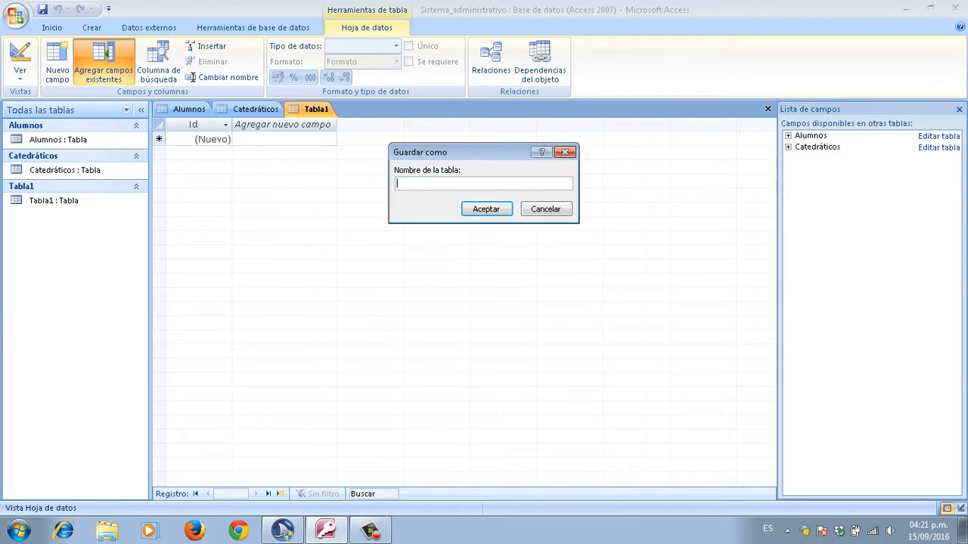
Step: Save the new table under the name Clases
{"action": "key", "text": "Caps_Lock"}
{"action": "type", "text": "C"}
{"action": "key", "text": "Caps_Lock"}
{"action": "type", "text": "lases"}
{"action": "key", "text": "Return"}
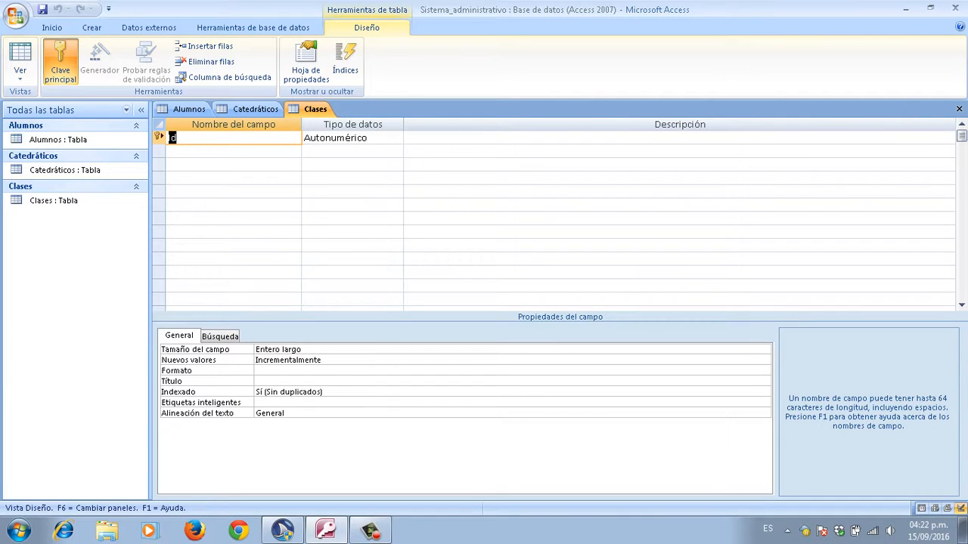
Step: Add the field Código_de_la_clase with the Número data type
{"action": "key", "text": "Caps_Lock"}
{"action": "type", "text": "C"}
{"action": "key", "text": "Caps_Lock"}
{"action": "type", "text": "ódigo_de_la_clase"}
{"action": "key", "text": "Tab"}
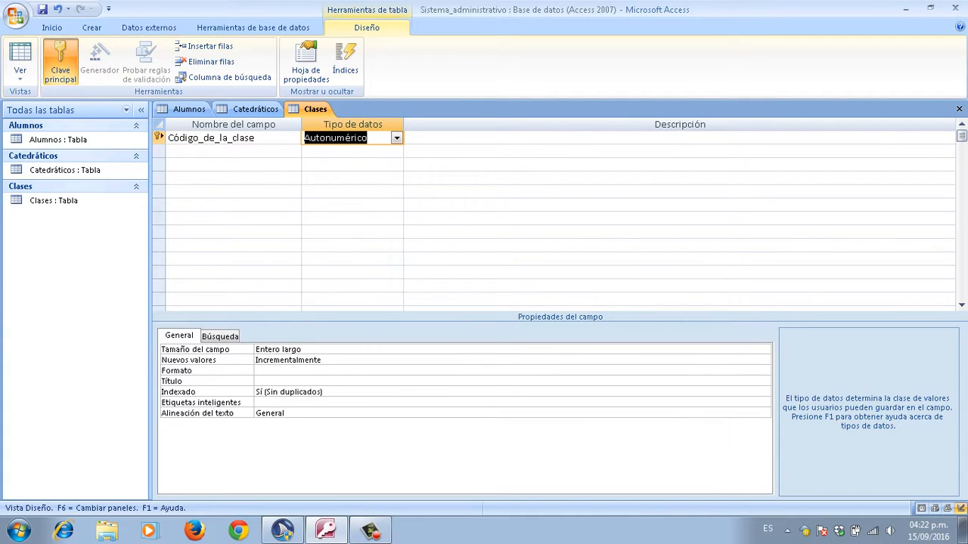
{"action": "key", "text": "BackSpace"}
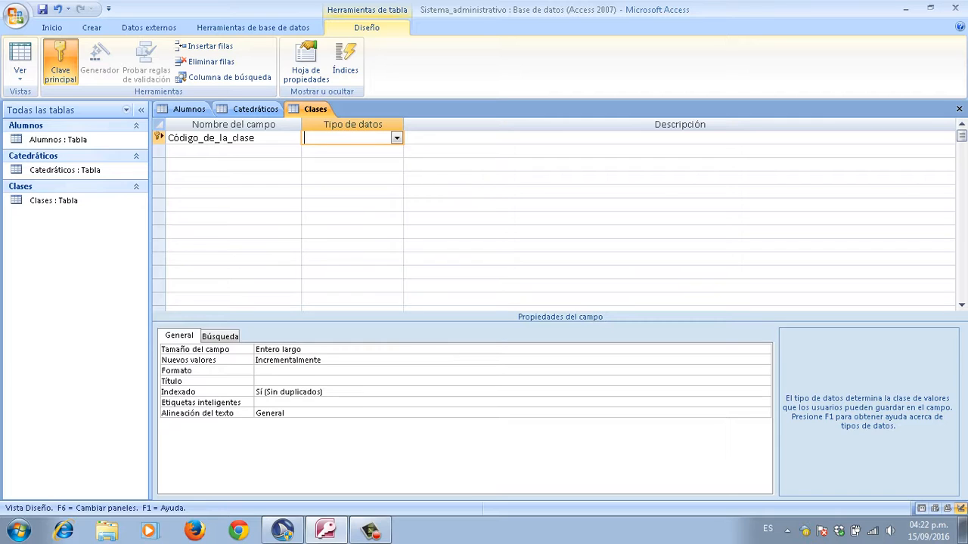
{"action": "type", "text": "número"}
{"action": "key", "text": "Tab"}
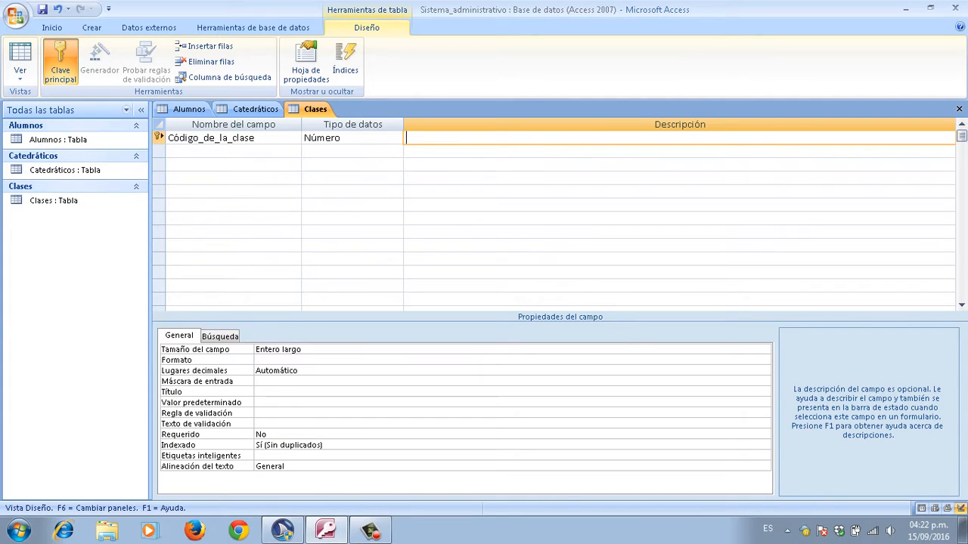
{"action": "key", "text": "shift+Tab"}
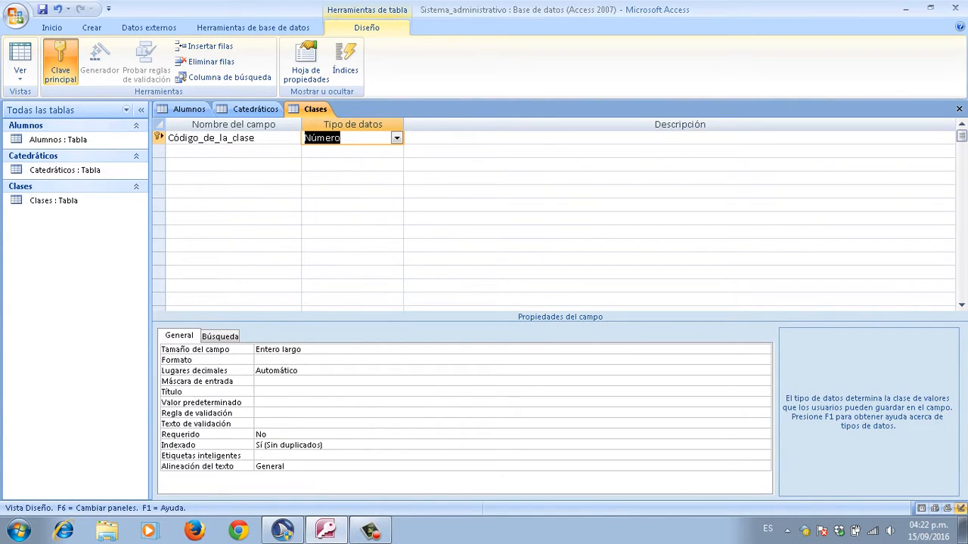
{"action": "key", "text": "shift+Tab"}
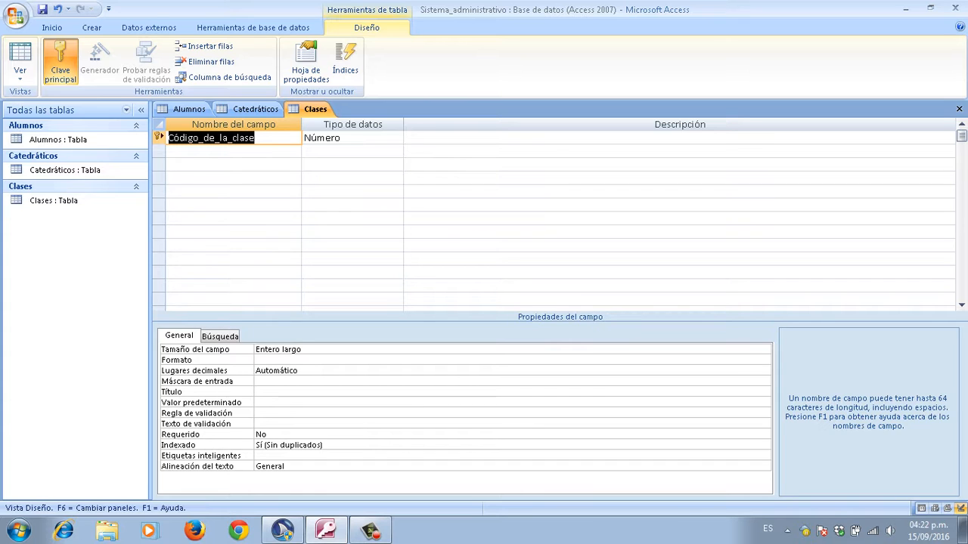
Step: Remove the primary key from Código_de_la_clase and move to the next empty row
{"action": "right_click", "coordinate": [170, 136]}
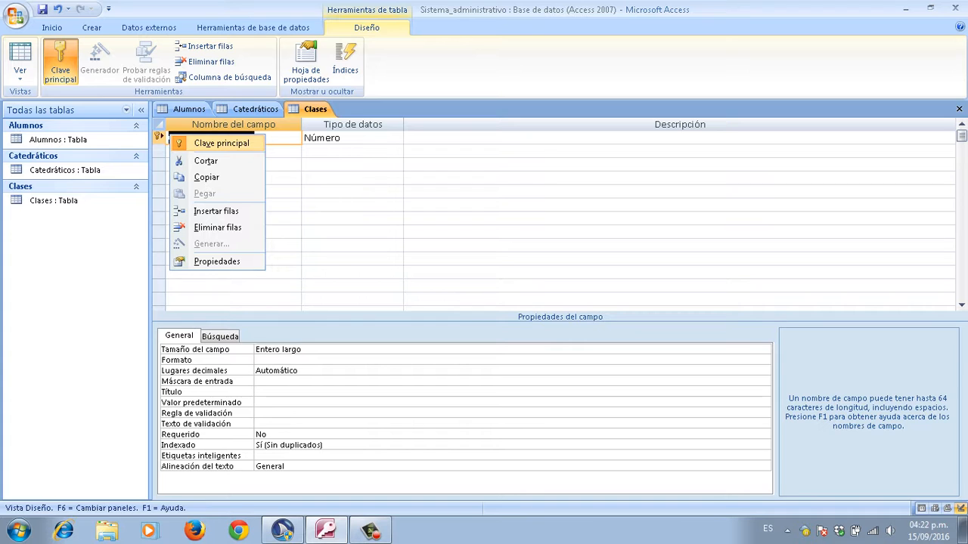
{"action": "left_click", "coordinate": [219, 143]}
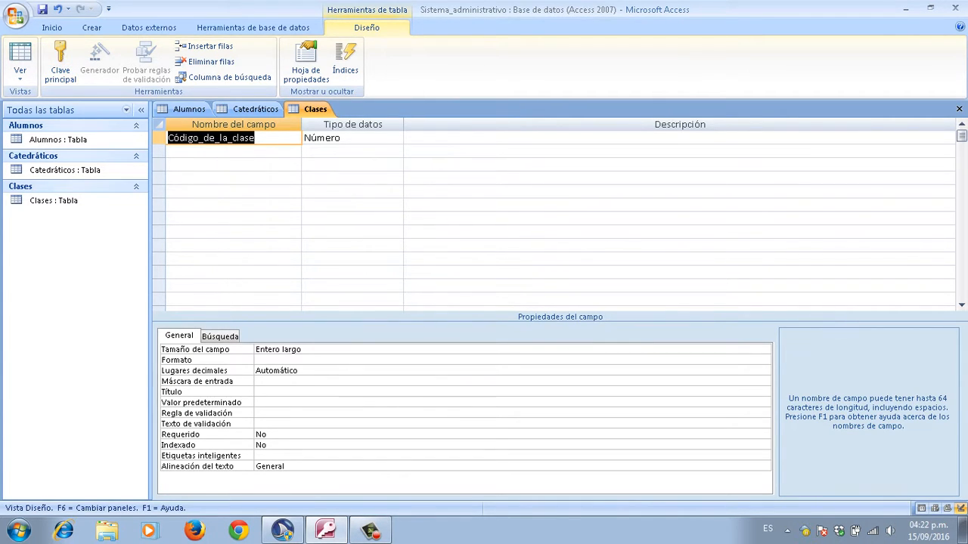
{"action": "key", "text": "Tab"}
{"action": "key", "text": "shift+Tab"}
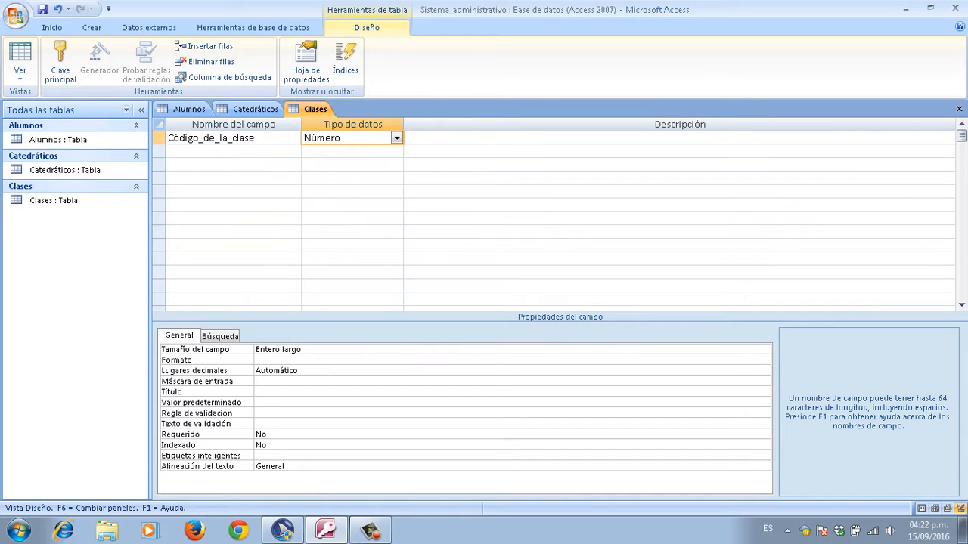
{"action": "key", "text": "Down"}
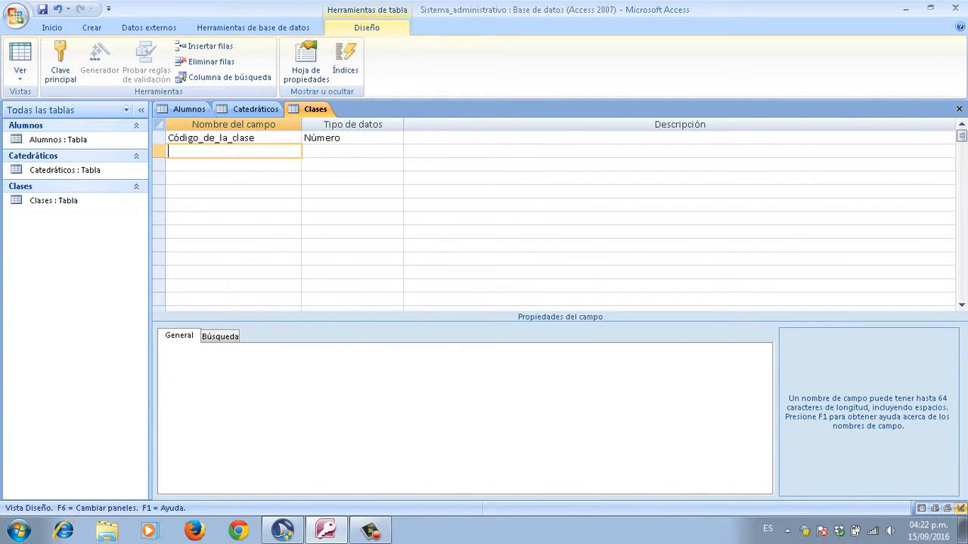
Step: Add the field Nombre_de_la_clase, keeping the Texto data type
{"action": "key", "text": "Caps_Lock"}
{"action": "type", "text": "N"}
{"action": "key", "text": "Caps_Lock"}
{"action": "type", "text": "ombre_de_la_clase"}
{"action": "key", "text": "Tab"}
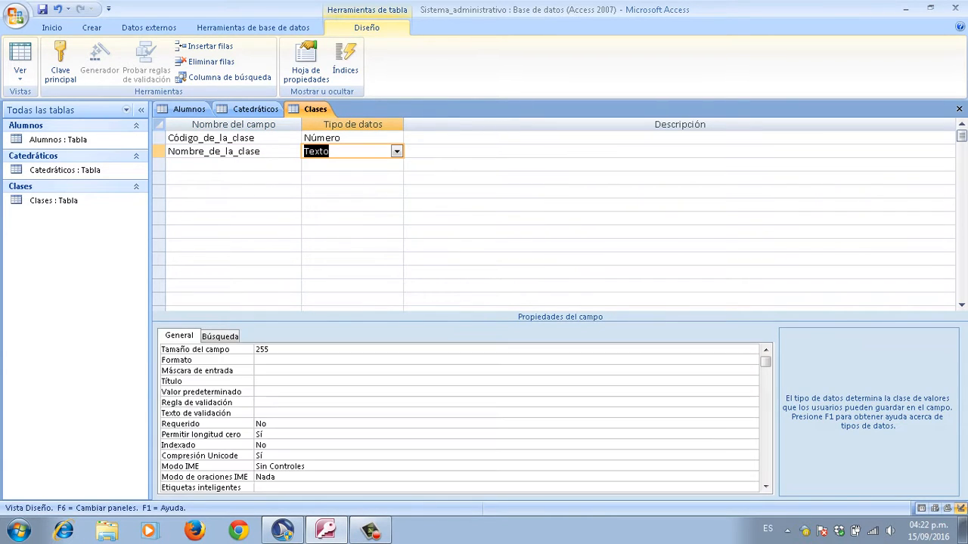
{"action": "key", "text": "shift+Tab"}
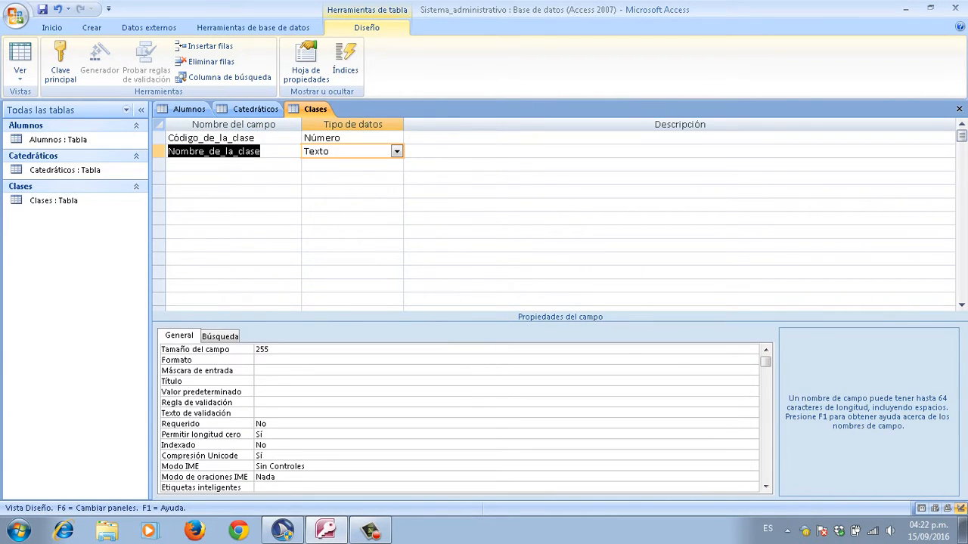
Step: Change Nombre_de_la_clase's field size from 255 to 50 and move to the next row
{"action": "key", "text": "F6"}
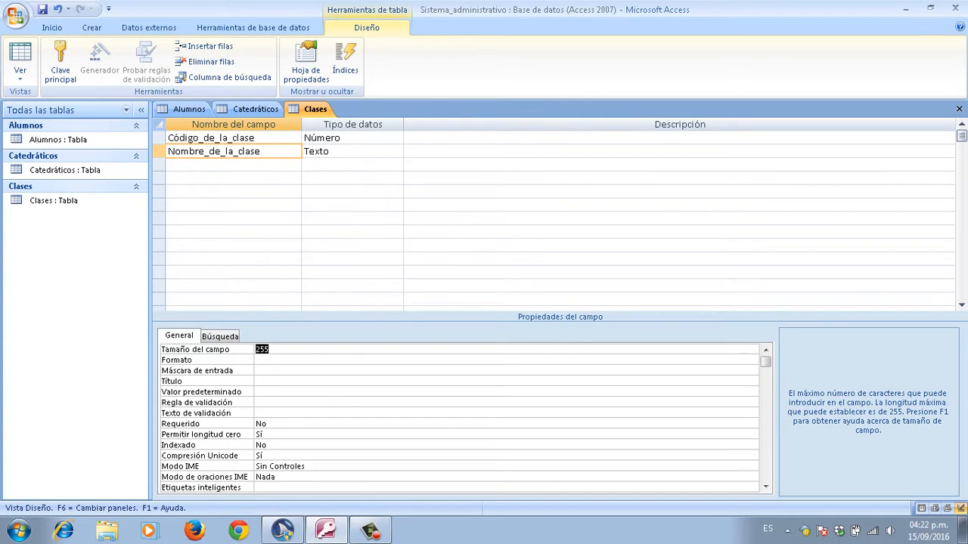
{"action": "key", "text": "Delete"}
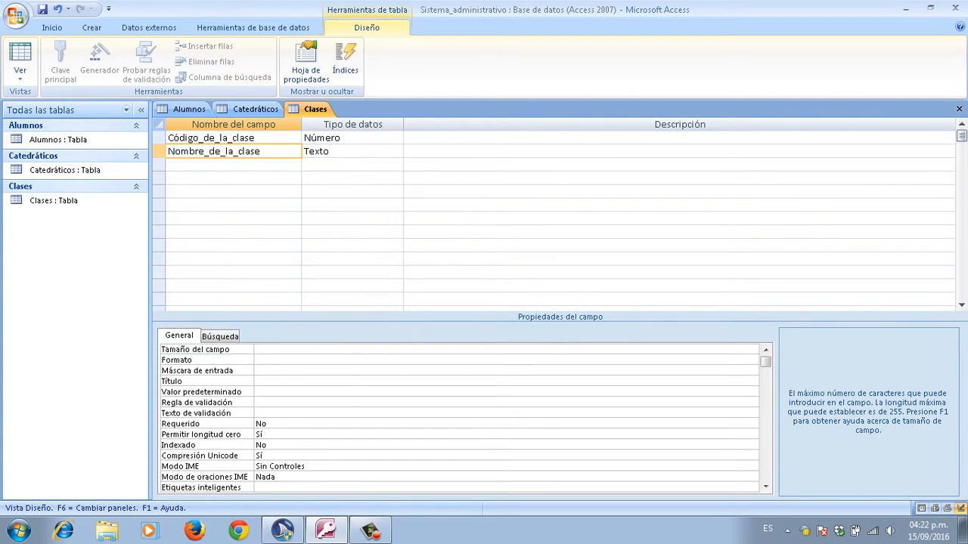
{"action": "type", "text": "50"}
{"action": "key", "text": "Return"}
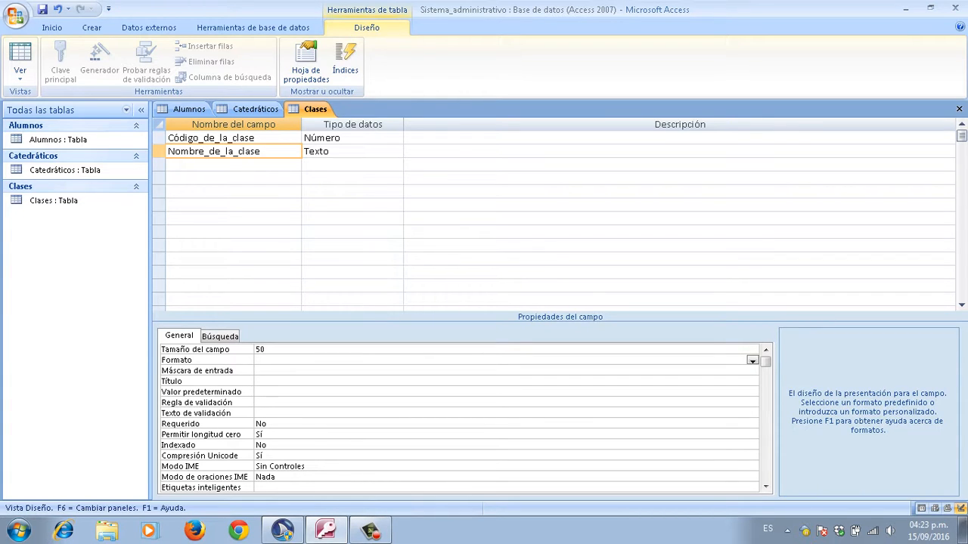
{"action": "key", "text": "F6"}
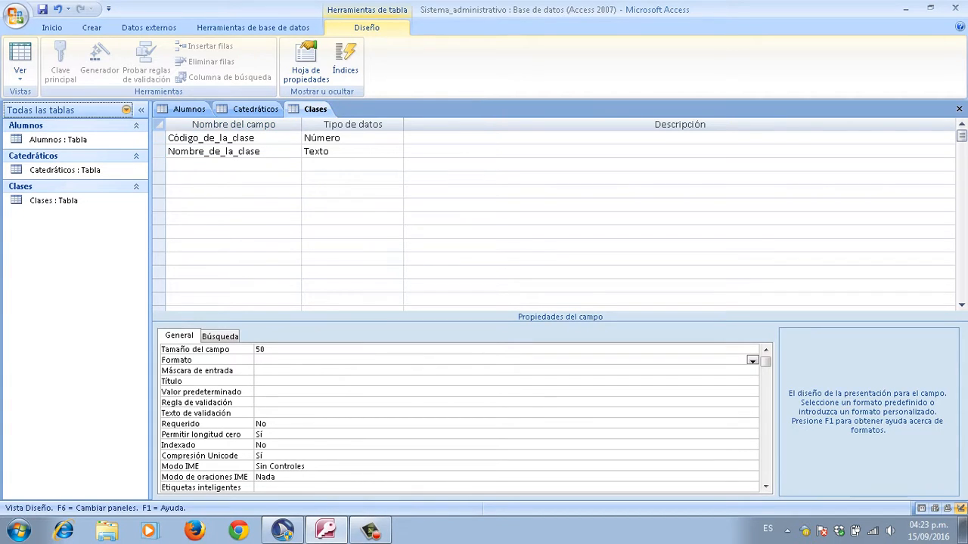
{"action": "key", "text": "F6"}
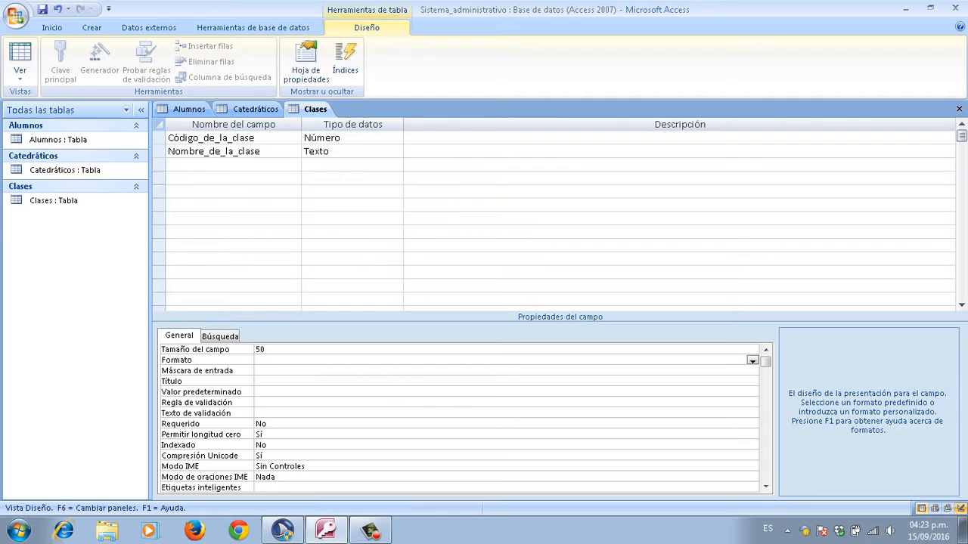
{"action": "key", "text": "F6"}
{"action": "key", "text": "F6"}
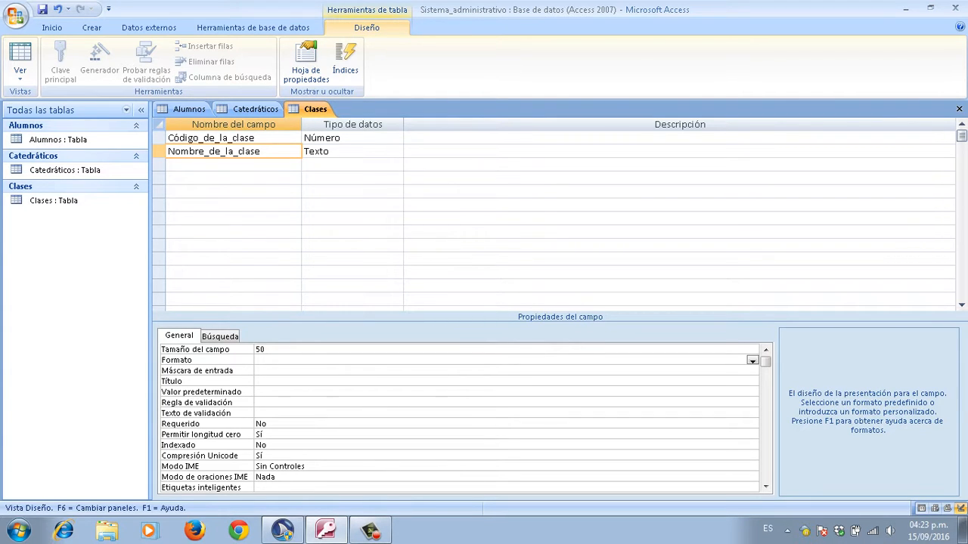
{"action": "key", "text": "F6"}
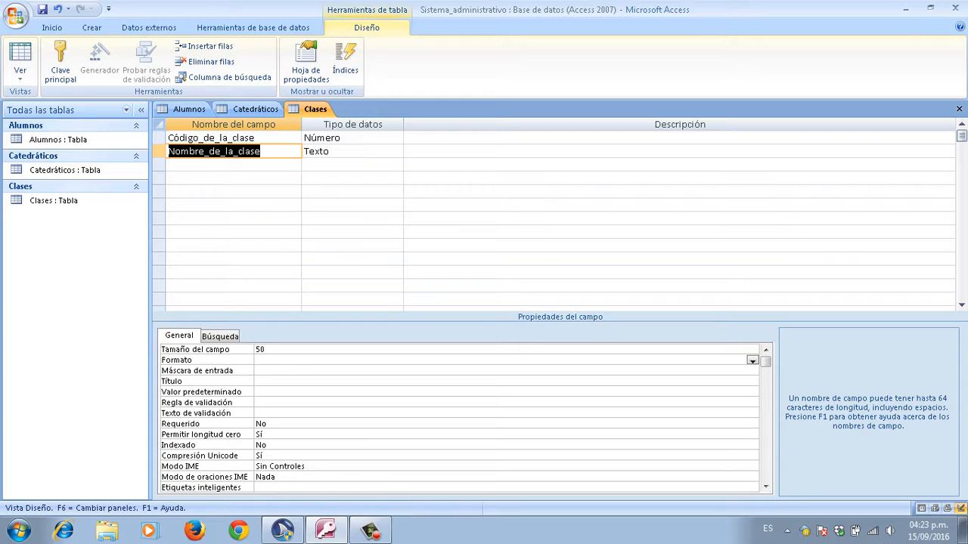
{"action": "key", "text": "Down"}
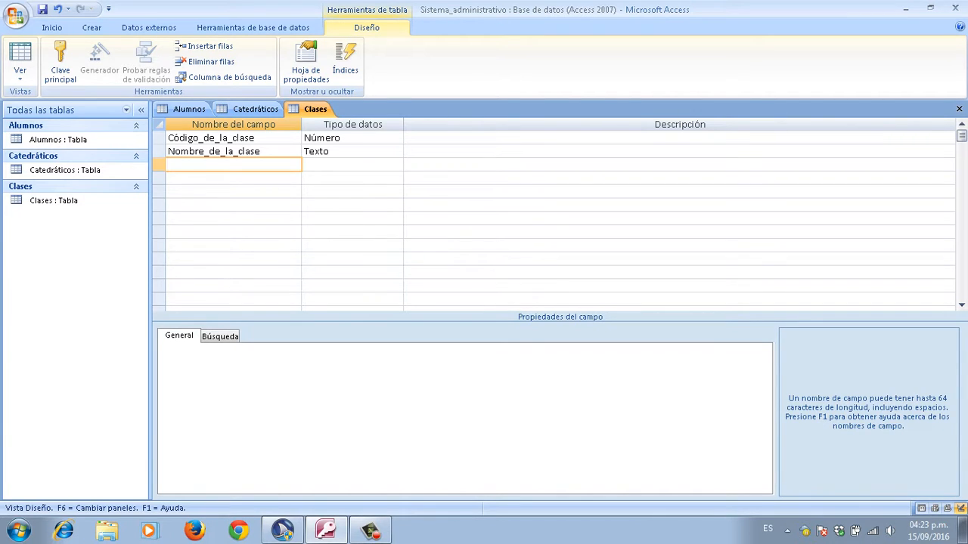
Step: Add the field Nombre_del_catedrático, keeping the Texto data type
{"action": "key", "text": "Caps_Lock"}
{"action": "type", "text": "N"}
{"action": "key", "text": "Caps_Lock"}
{"action": "type", "text": "ombre_del_catedrático"}
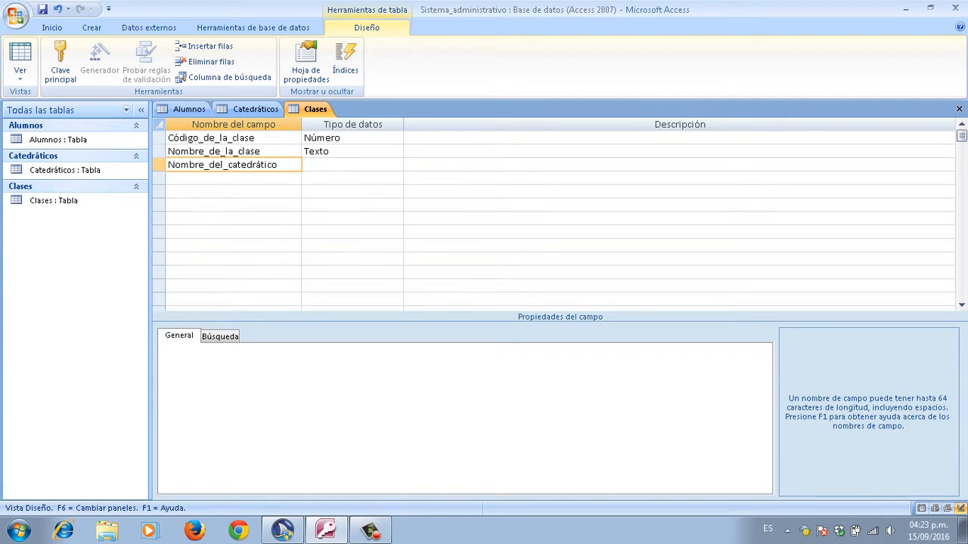
{"action": "key", "text": "Tab"}
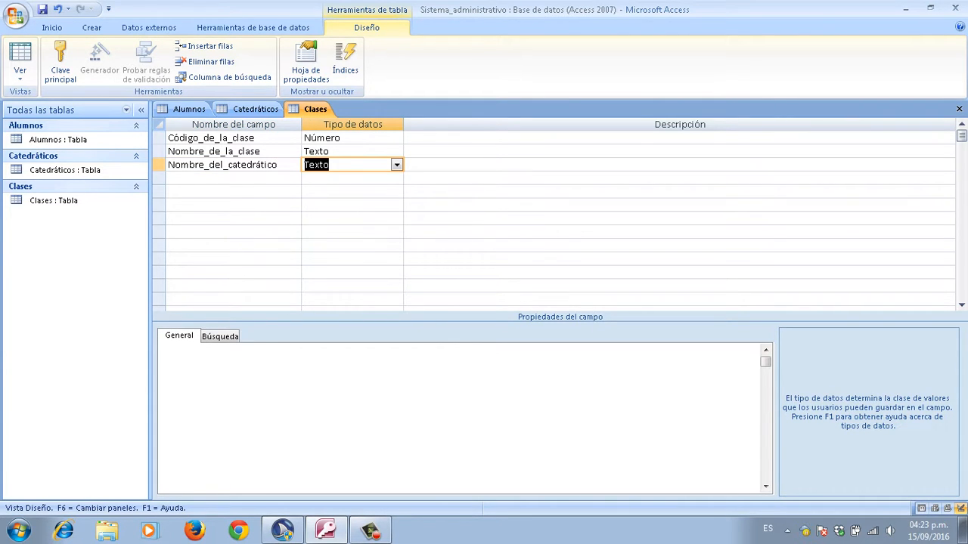
{"action": "key", "text": "shift+Tab"}
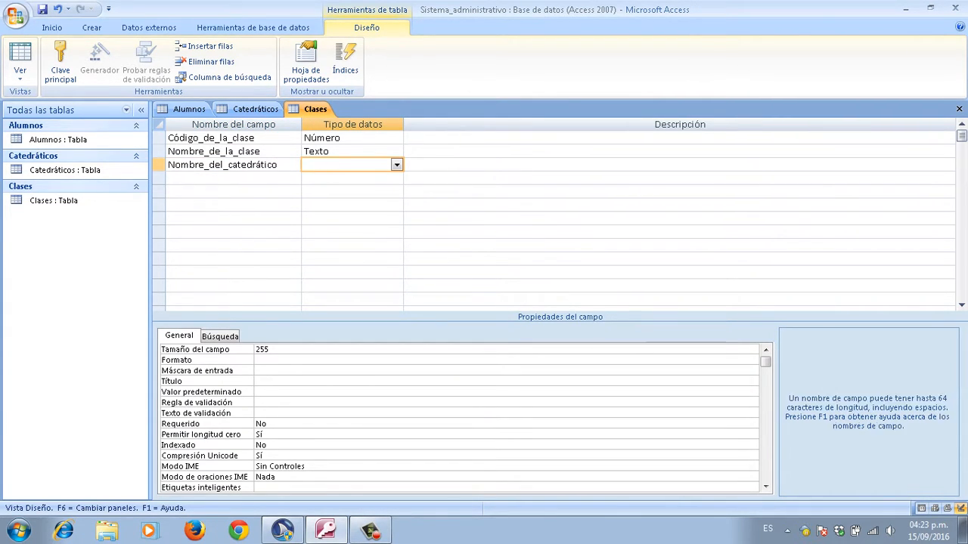
Step: Change Nombre_del_catedrático's field size from 255 to 50 and move to the fourth row
{"action": "key", "text": "F6"}
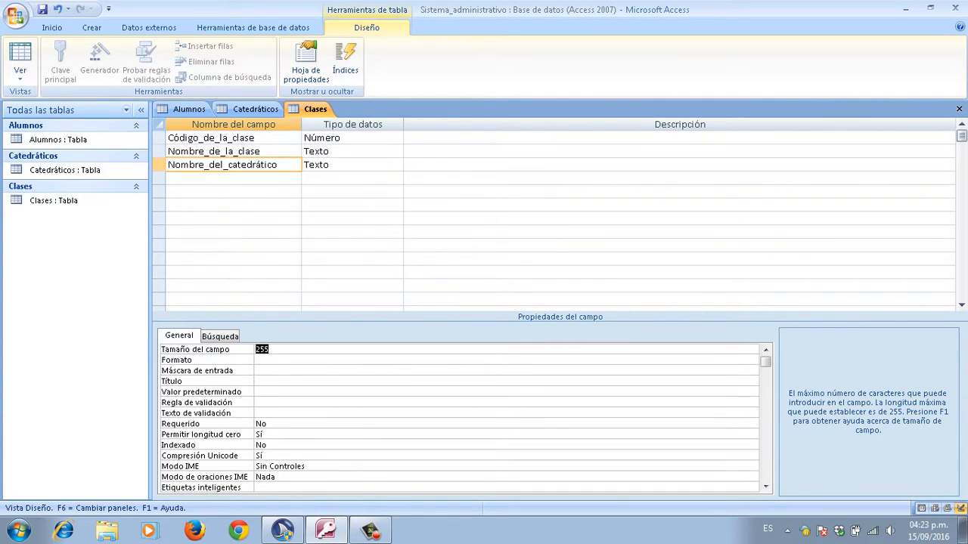
{"action": "key", "text": "BackSpace"}
{"action": "type", "text": "50"}
{"action": "key", "text": "Return"}
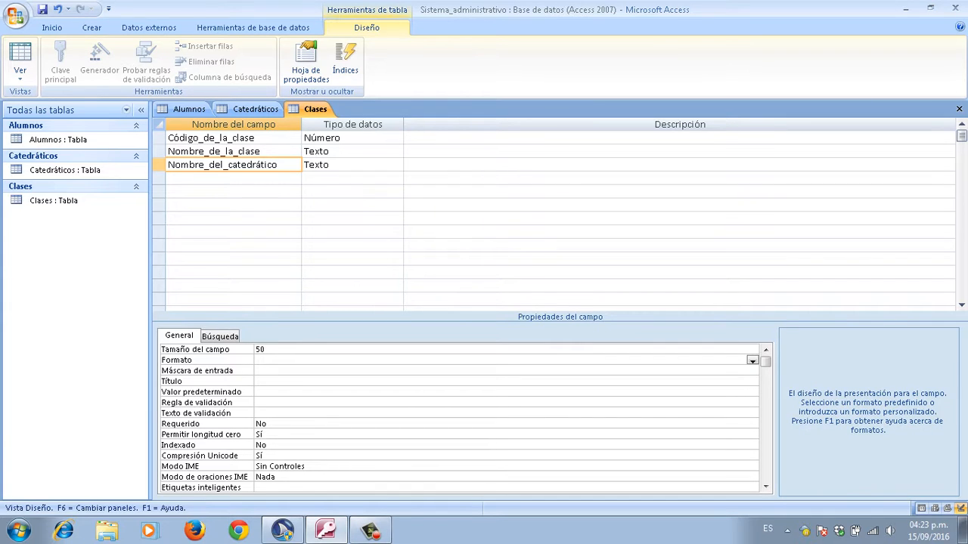
{"action": "key", "text": "F6"}
{"action": "key", "text": "F6"}
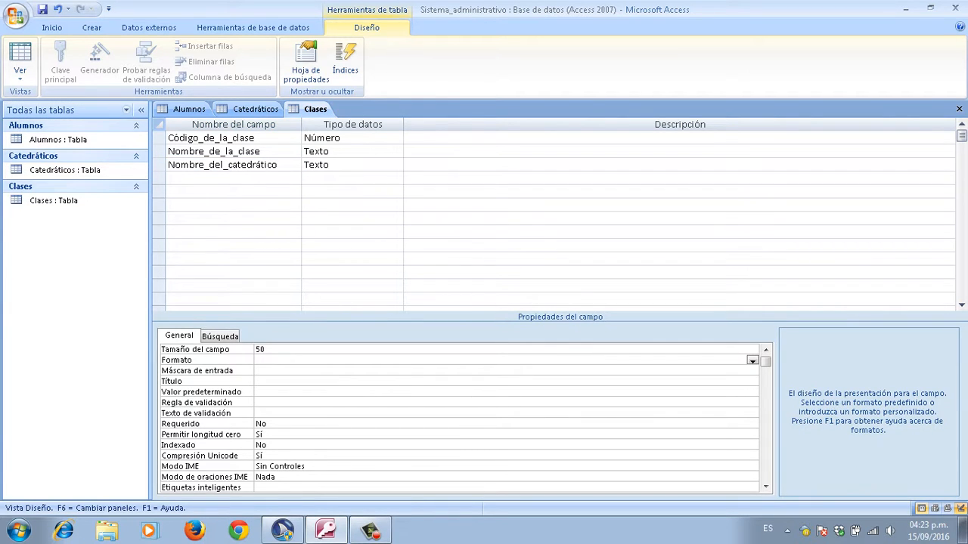
{"action": "key", "text": "F6"}
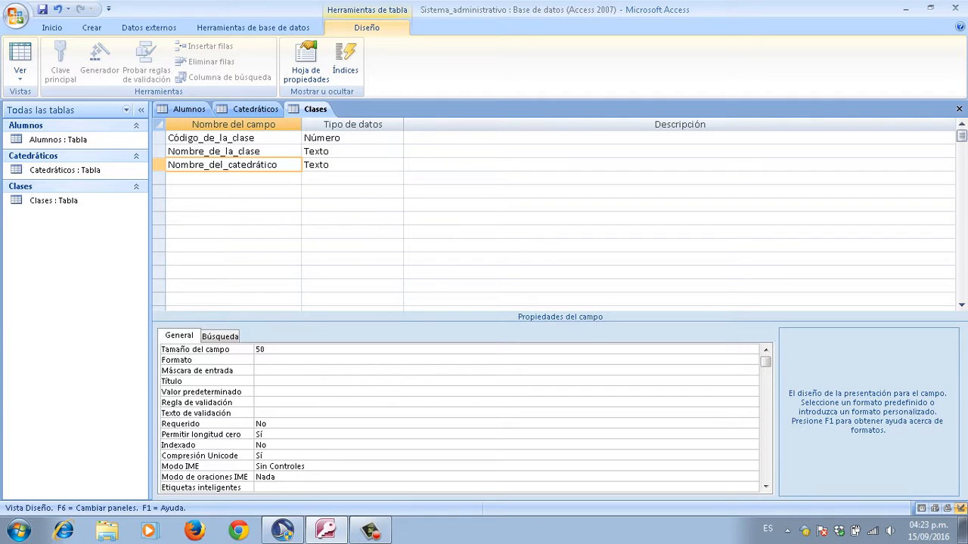
{"action": "key", "text": "F6"}
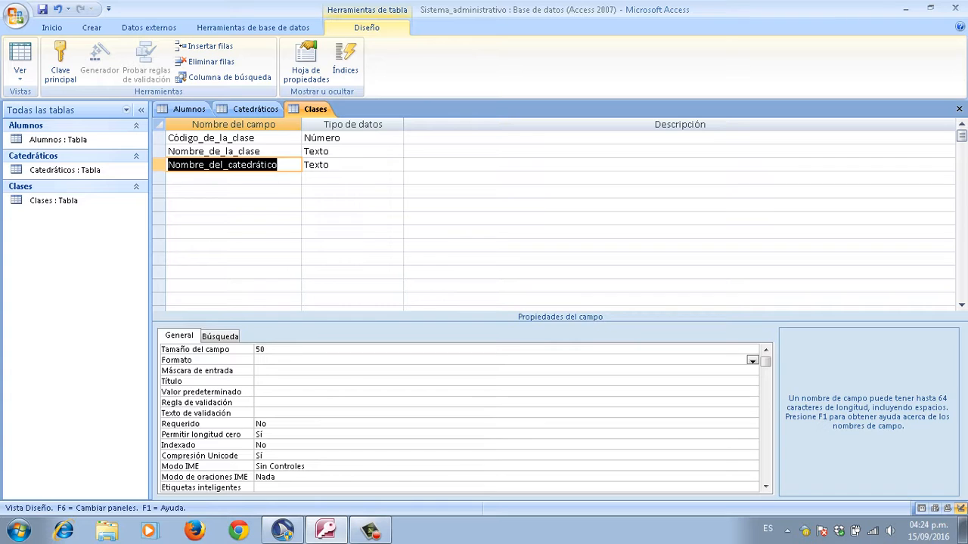
{"action": "key", "text": "Down"}
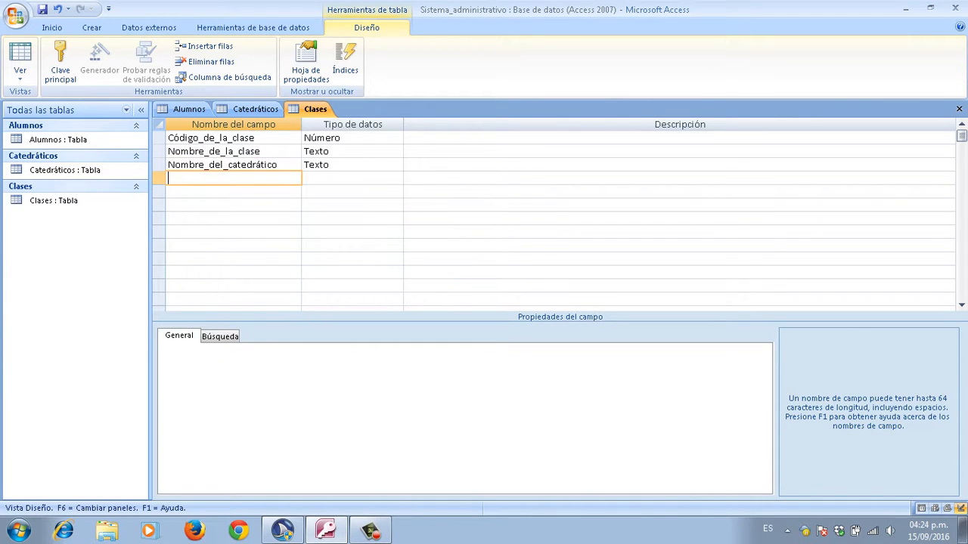
Step: Enter Precio as the fourth field name
{"action": "key", "text": "Caps_Lock"}
{"action": "type", "text": "P"}
{"action": "key", "text": "Caps_Lock"}
{"action": "type", "text": "recio"}
{"action": "key", "text": "Tab"}
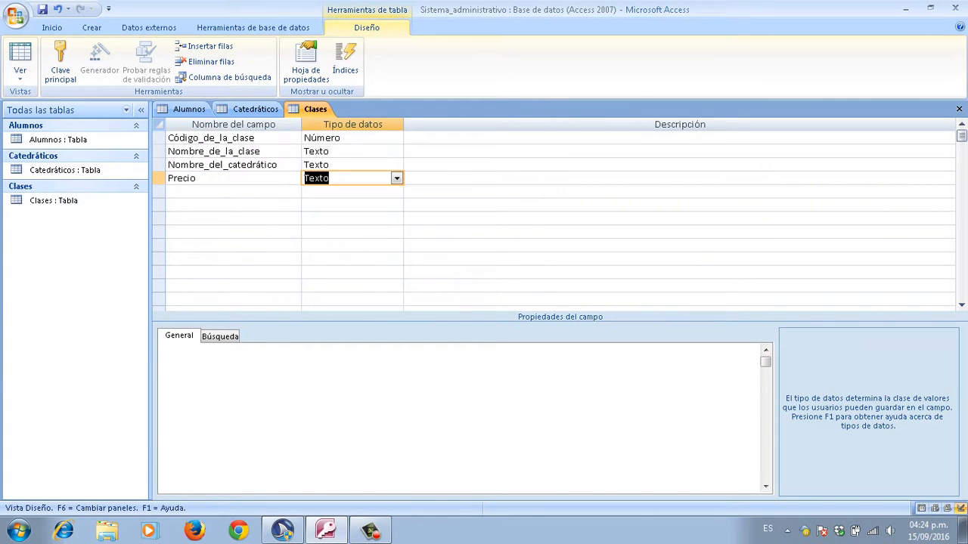
Step: Change Precio's data type from Texto to Moneda
{"action": "key", "text": "BackSpace"}
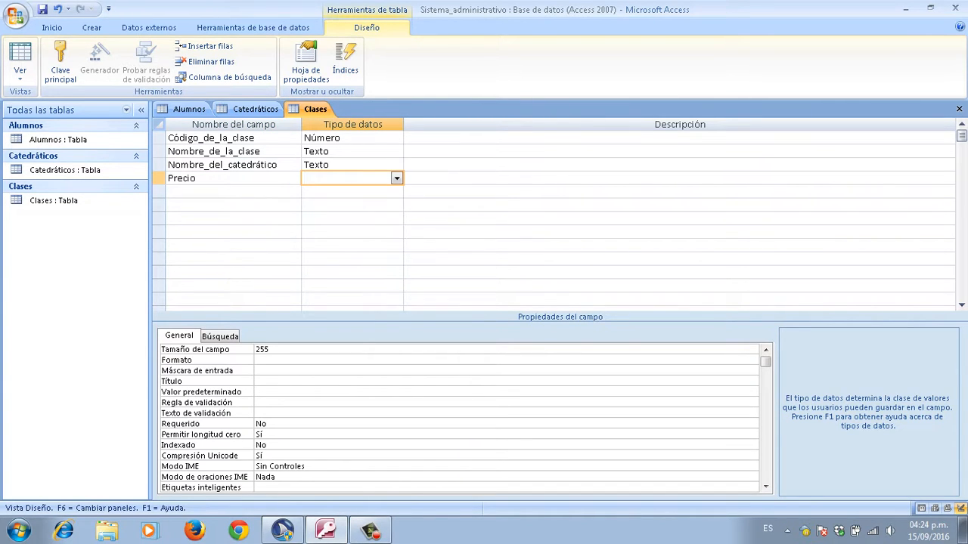
{"action": "type", "text": "mon"}
{"action": "key", "text": "Right"}
{"action": "key", "text": "Left"}
{"action": "key", "text": "Right"}
{"action": "key", "text": "Right"}
{"action": "key", "text": "Right"}
{"action": "key", "text": "Tab"}
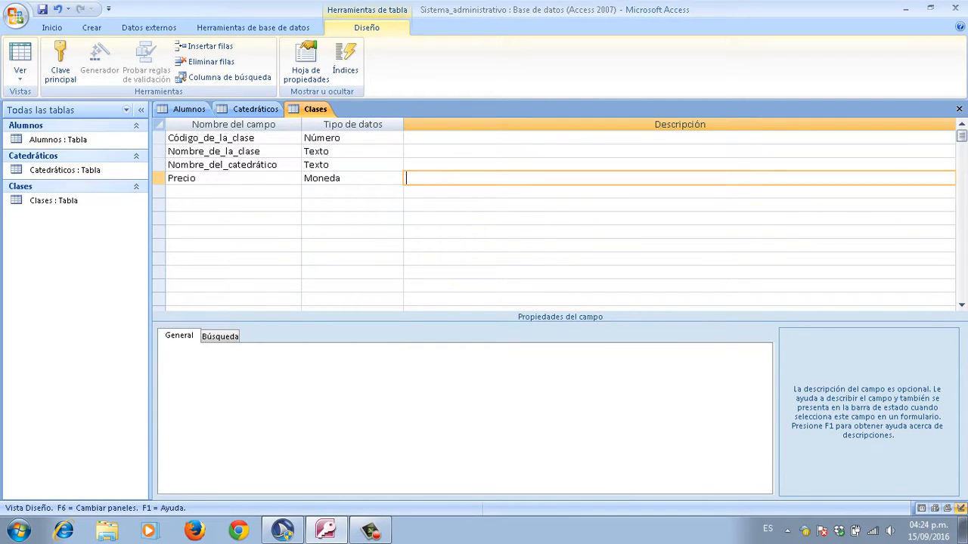
{"action": "key", "text": "shift+Tab"}
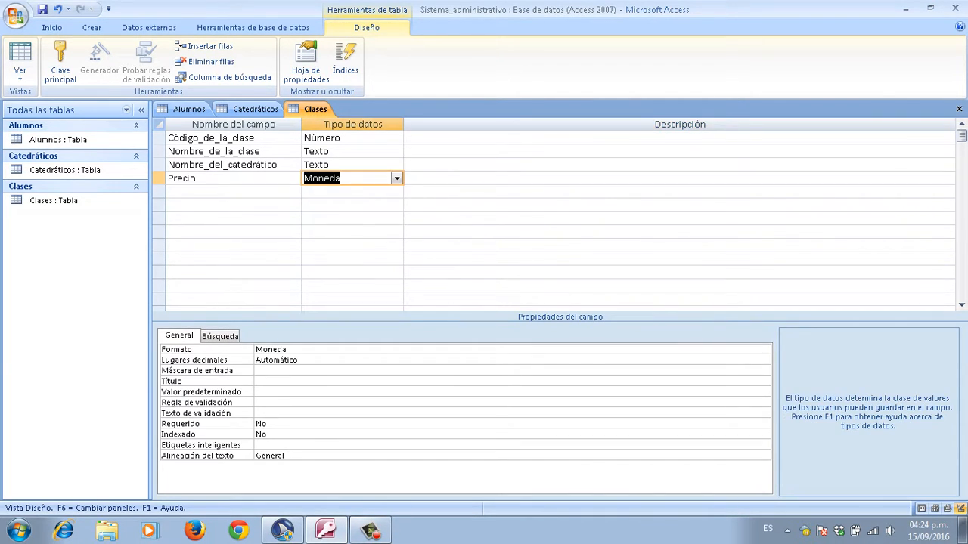
{"action": "key", "text": "shift+Tab"}
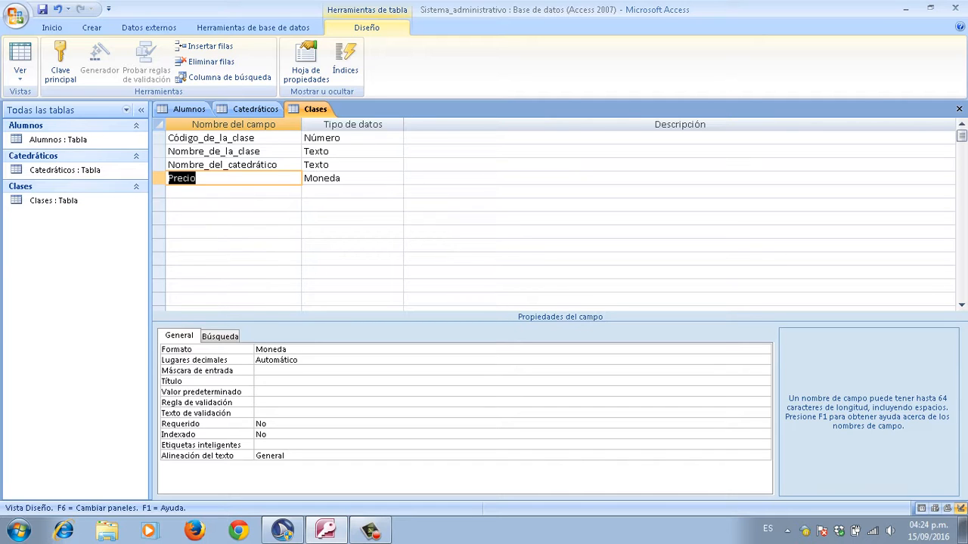
{"action": "left_click", "coordinate": [197, 179]}
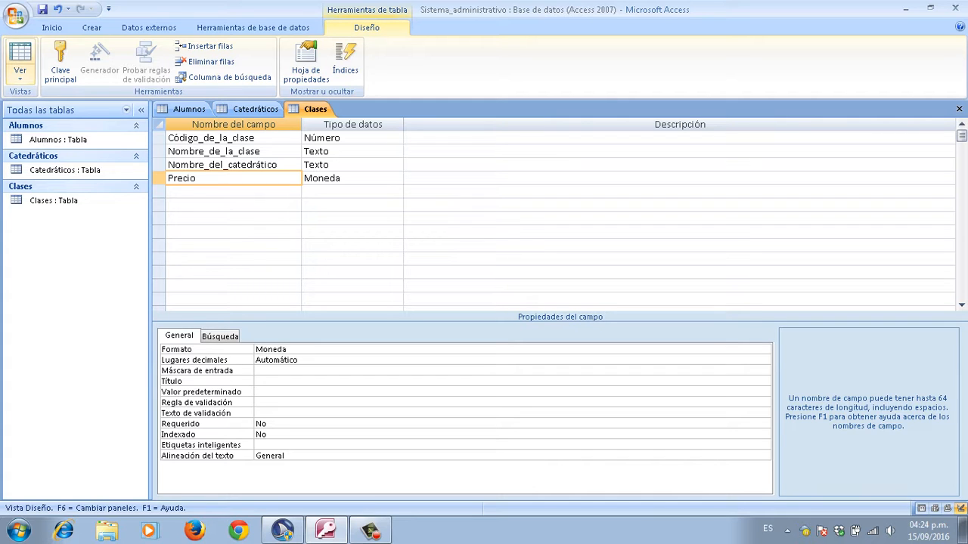
Step: Switch Clases to Vista Hoja de datos, agreeing to save the table
{"action": "left_click", "coordinate": [20, 73]}
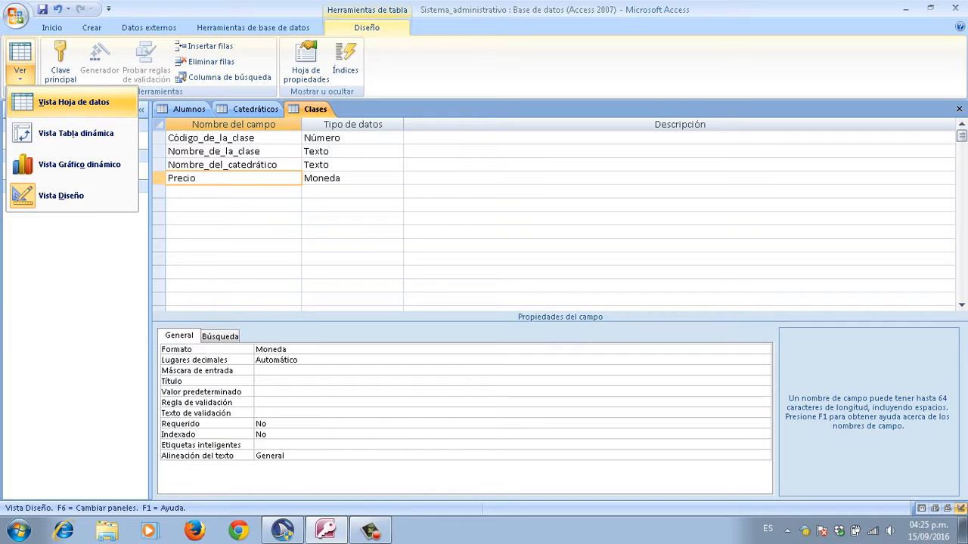
{"action": "left_click", "coordinate": [73, 102]}
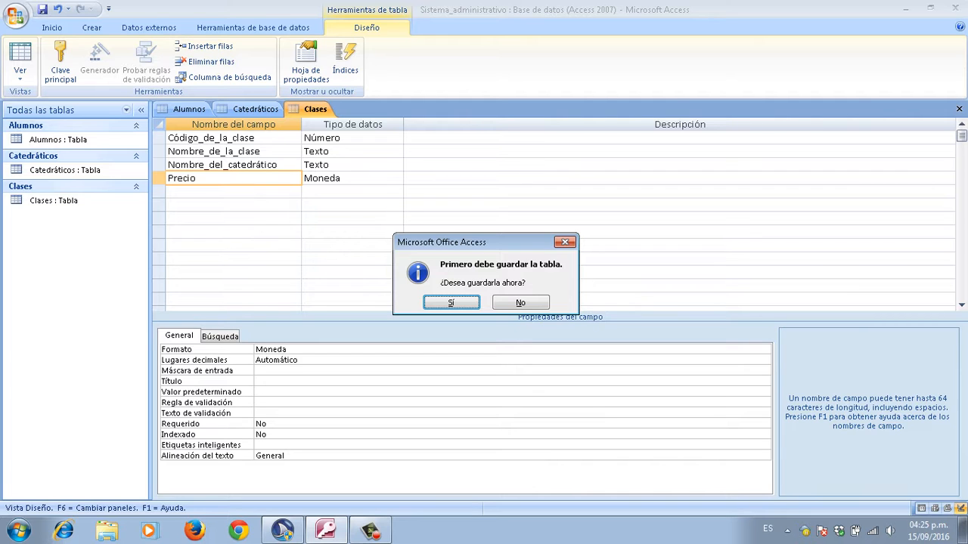
{"action": "key", "text": "Return"}
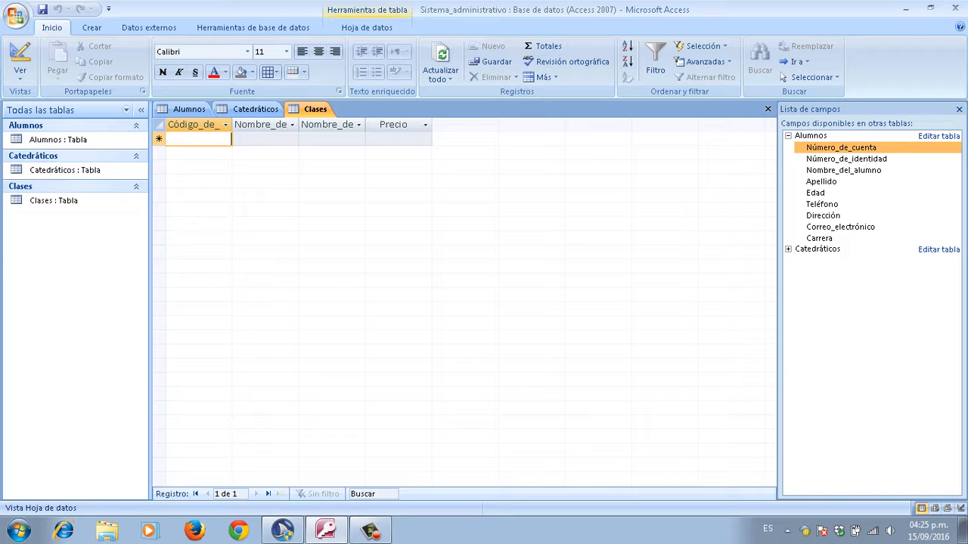
Step: In the new Clases record, enter code 111 and class name Matemáticas
{"action": "left_click", "coordinate": [265, 139]}
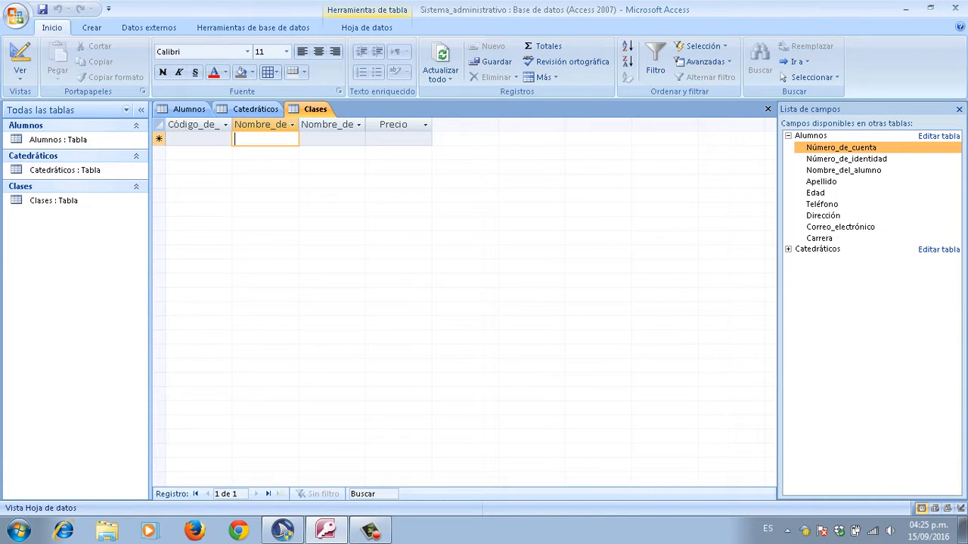
{"action": "left_click", "coordinate": [332, 139]}
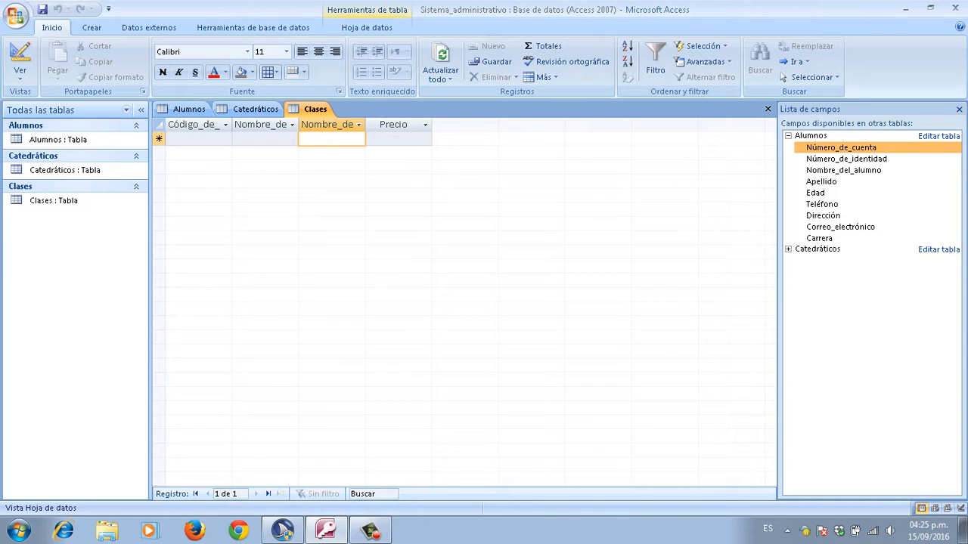
{"action": "left_click", "coordinate": [264, 139]}
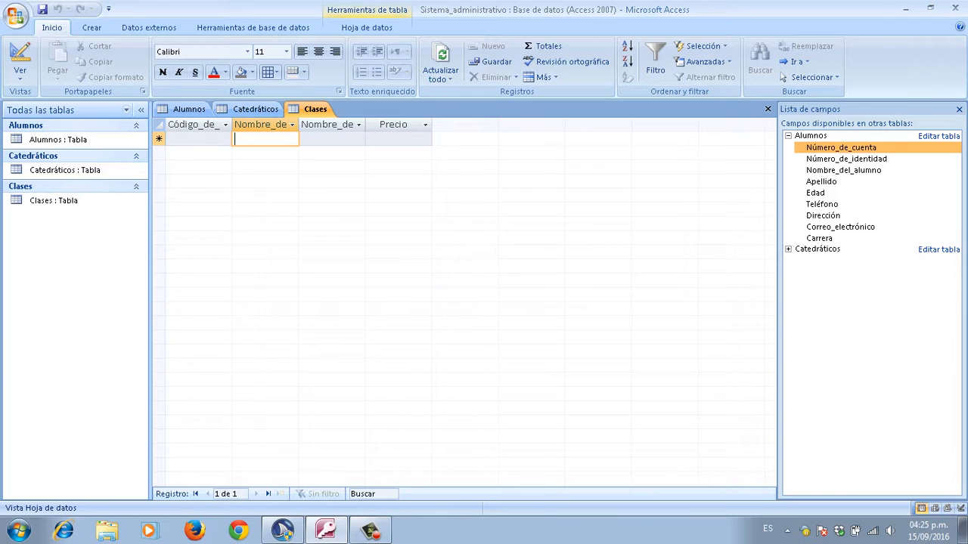
{"action": "left_click", "coordinate": [199, 139]}
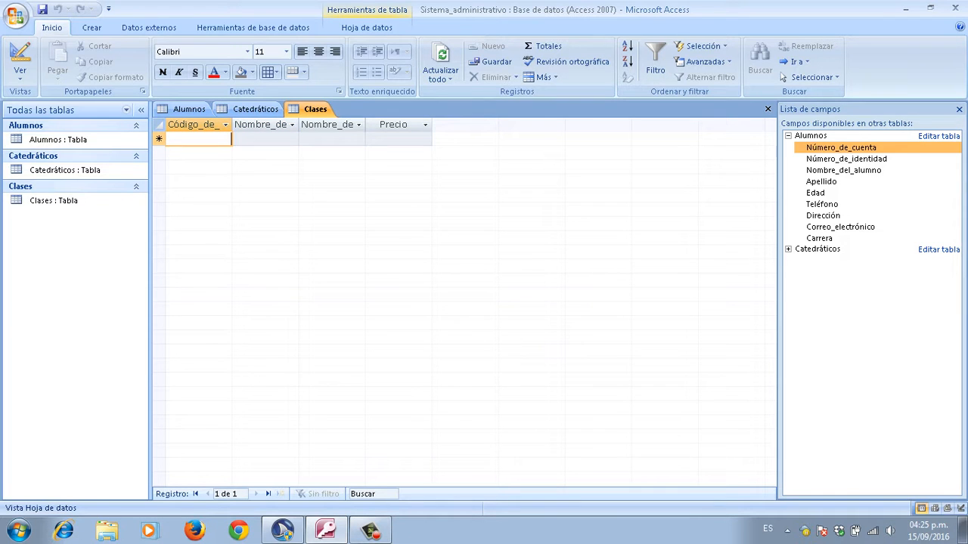
{"action": "type", "text": "111"}
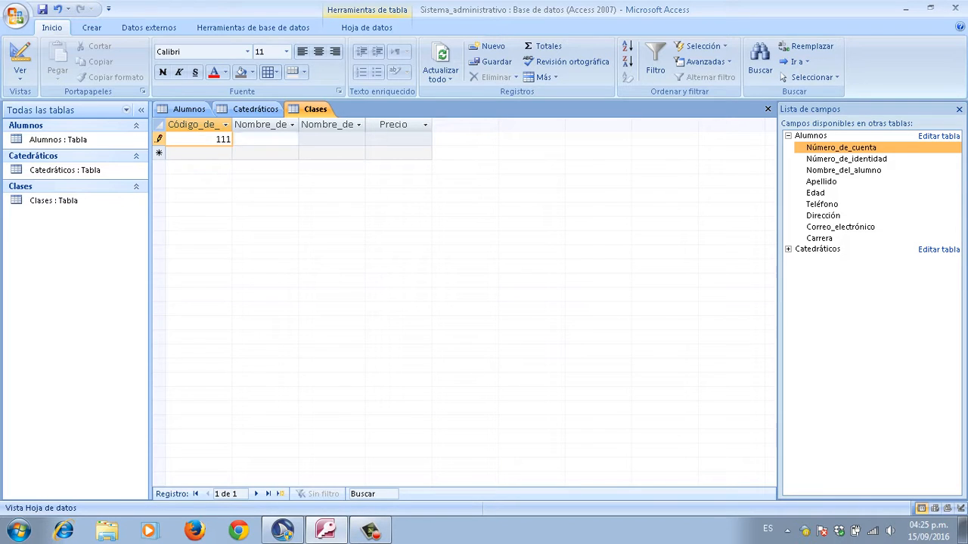
{"action": "key", "text": "Tab"}
{"action": "key", "text": "Caps_Lock"}
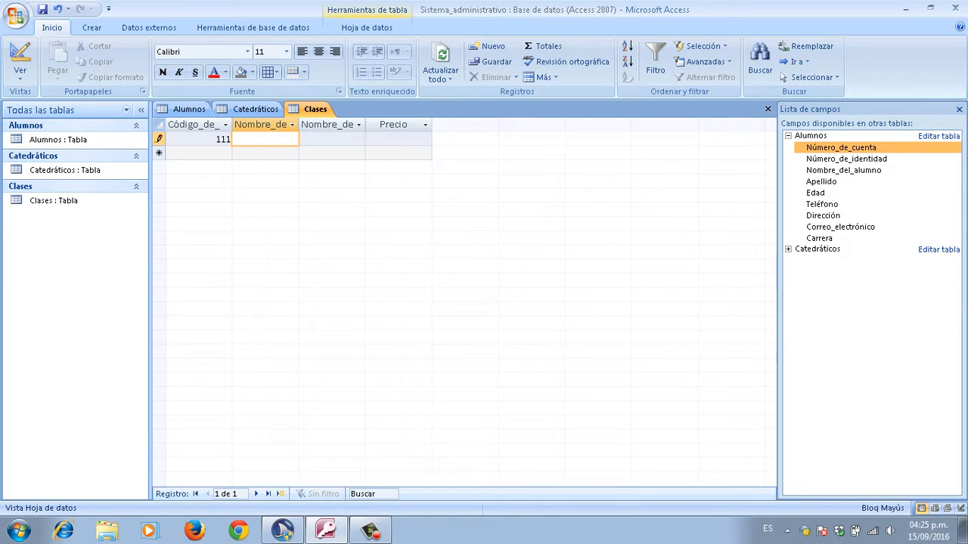
{"action": "type", "text": "M"}
{"action": "key", "text": "Caps_Lock"}
{"action": "type", "text": "atemáticas"}
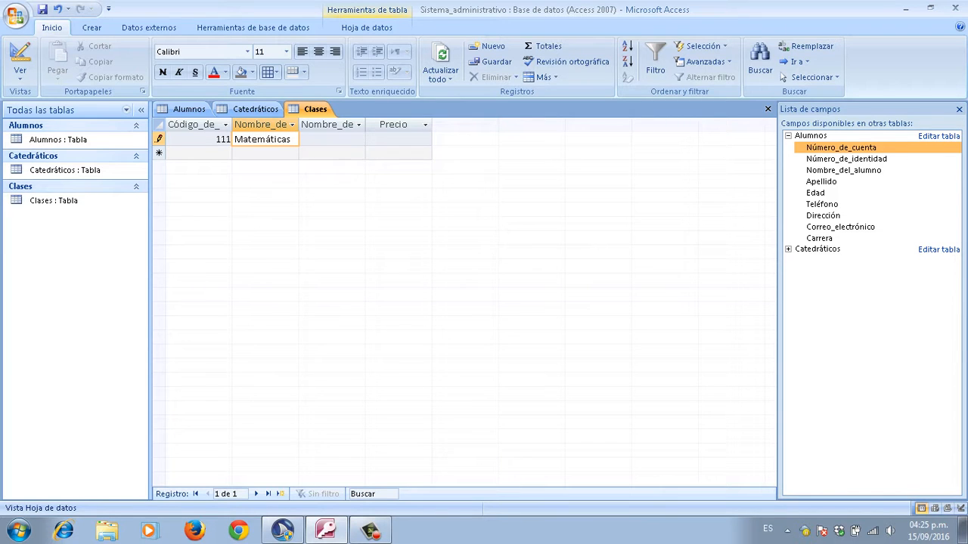
Step: Enter the teacher's first name and a price of 500, committing the record
{"action": "key", "text": "Tab"}
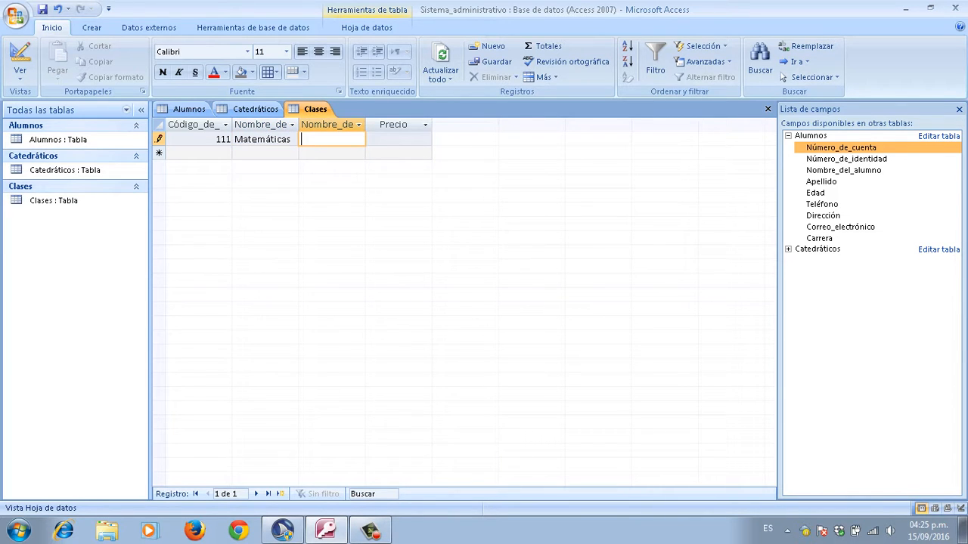
{"action": "key", "text": "Caps_Lock"}
{"action": "type", "text": "J"}
{"action": "key", "text": "Caps_Lock"}
{"action": "type", "text": "uan"}
{"action": "key", "text": "Tab"}
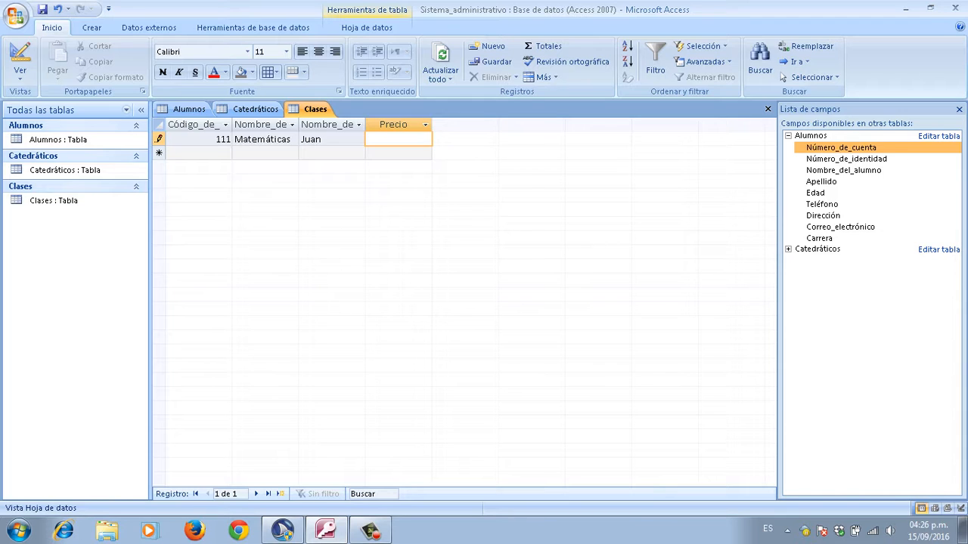
{"action": "type", "text": "500"}
{"action": "key", "text": "Return"}
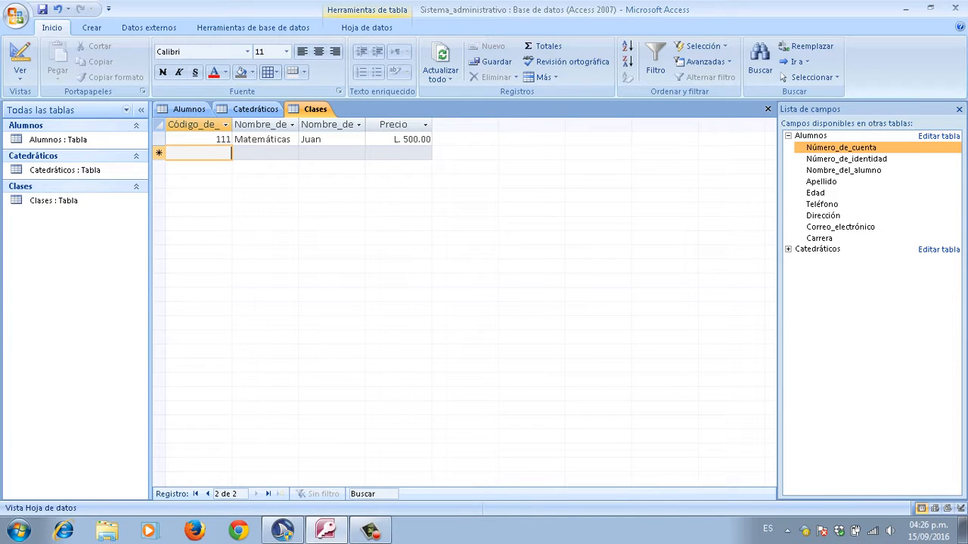
Step: Save the Clases table with Ctrl+S and show the Crear ribbon commands
{"action": "key", "text": "Up"}
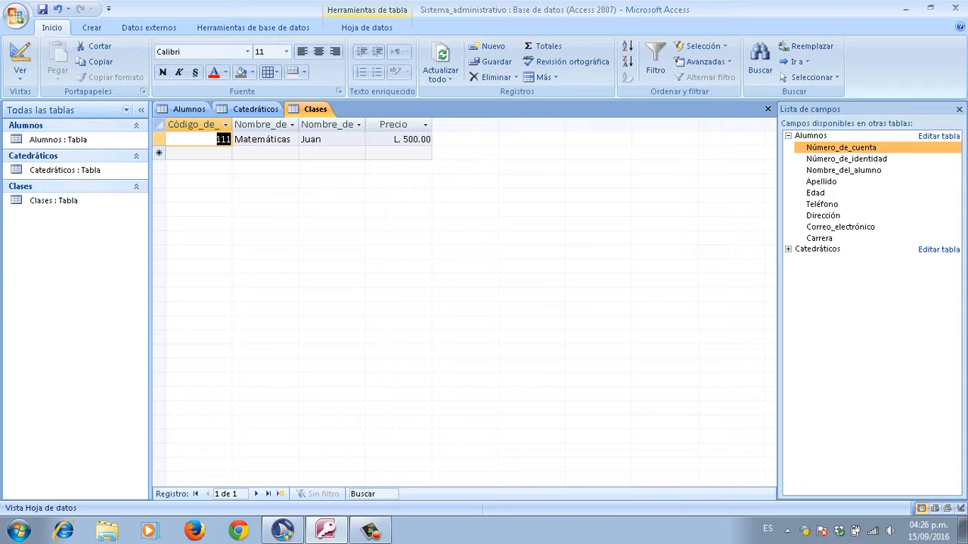
{"action": "key", "text": "Tab"}
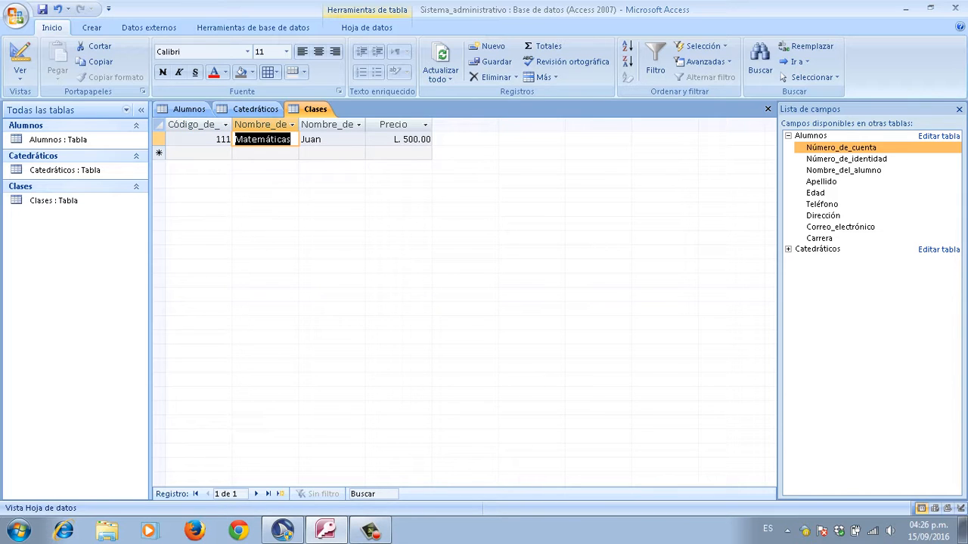
{"action": "key", "text": "shift+Tab"}
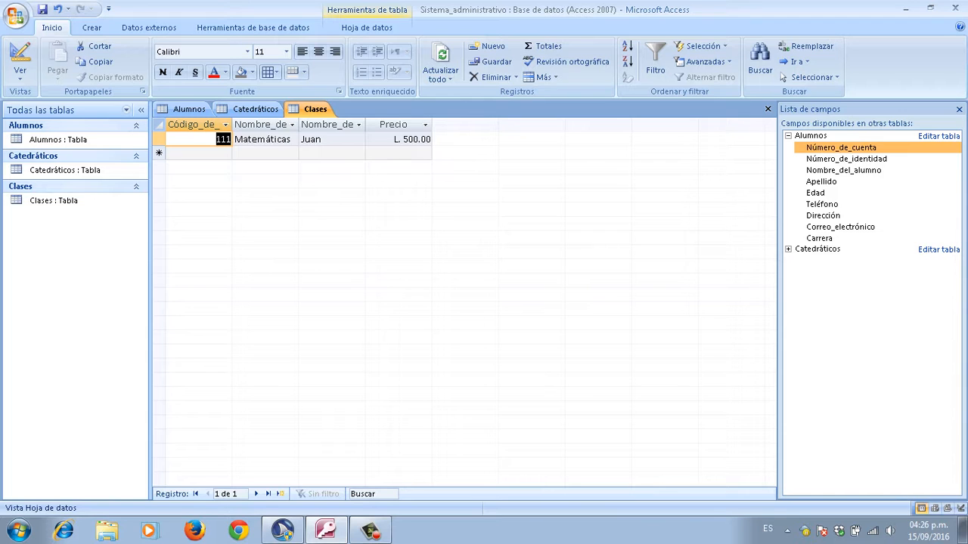
{"action": "key", "text": "F2"}
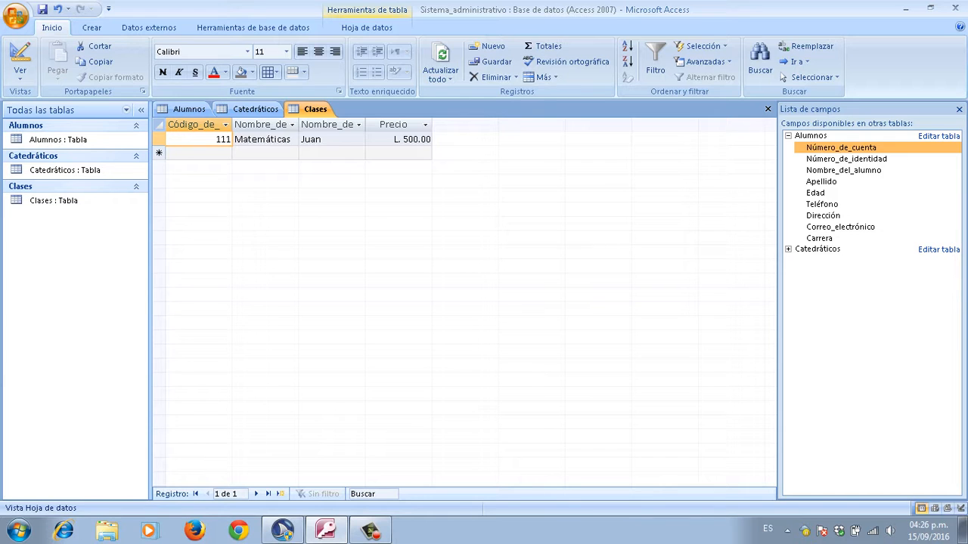
{"action": "key", "text": "ctrl+s"}
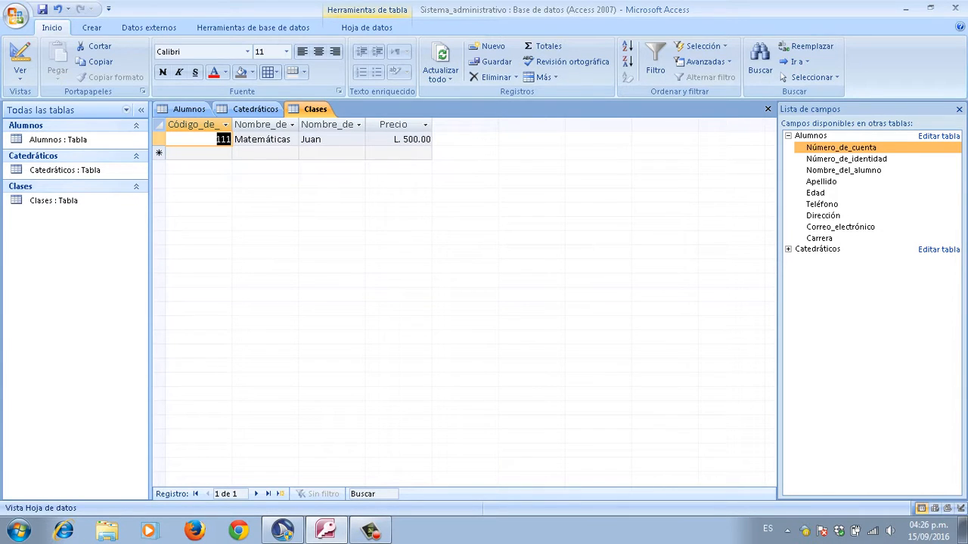
{"action": "key", "text": "alt"}
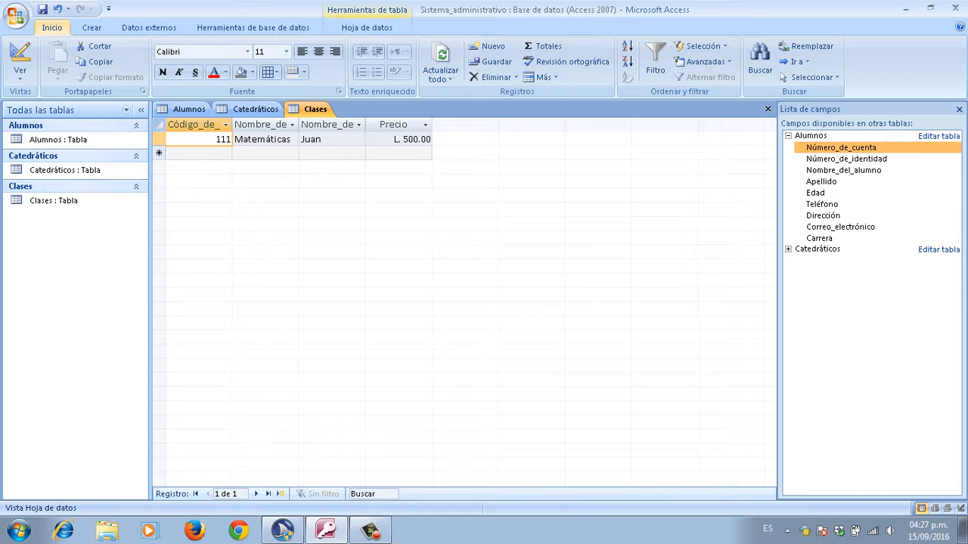
{"action": "left_click", "coordinate": [92, 28]}
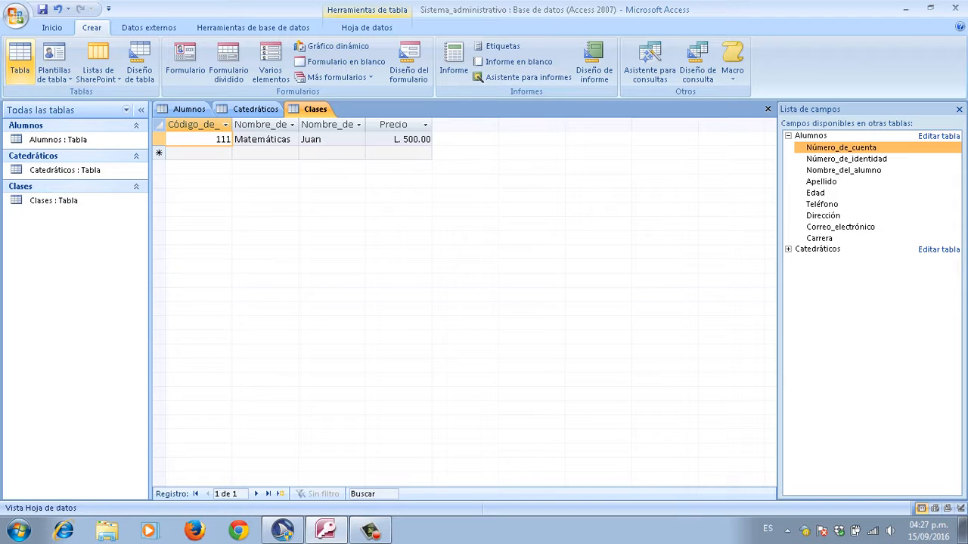
Step: Create a new blank table and switch it to design view
{"action": "left_click", "coordinate": [20, 62]}
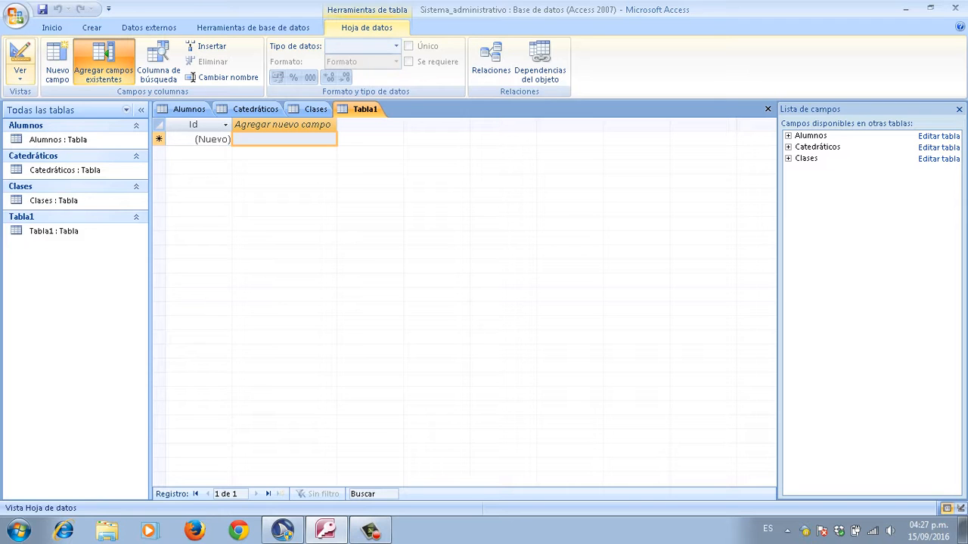
{"action": "left_click", "coordinate": [19, 72]}
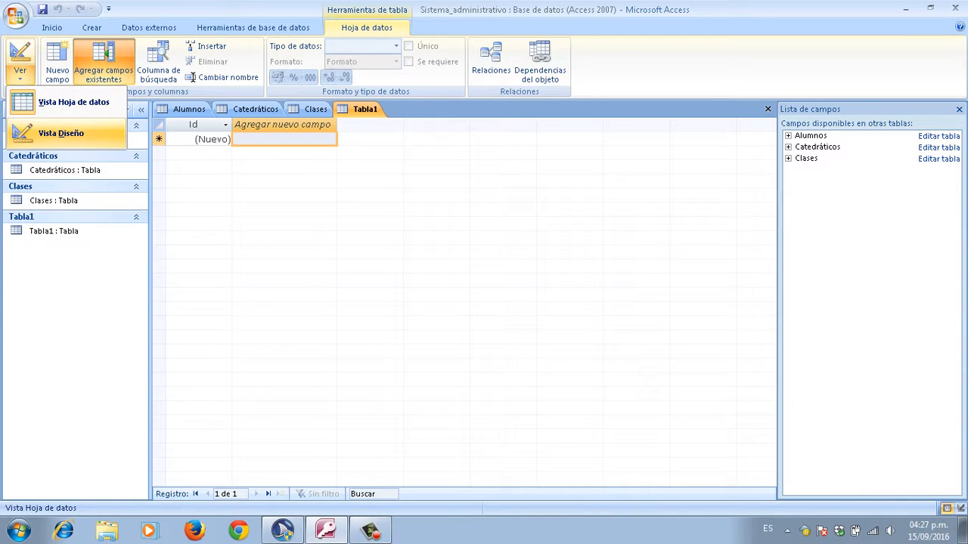
{"action": "left_click", "coordinate": [61, 133]}
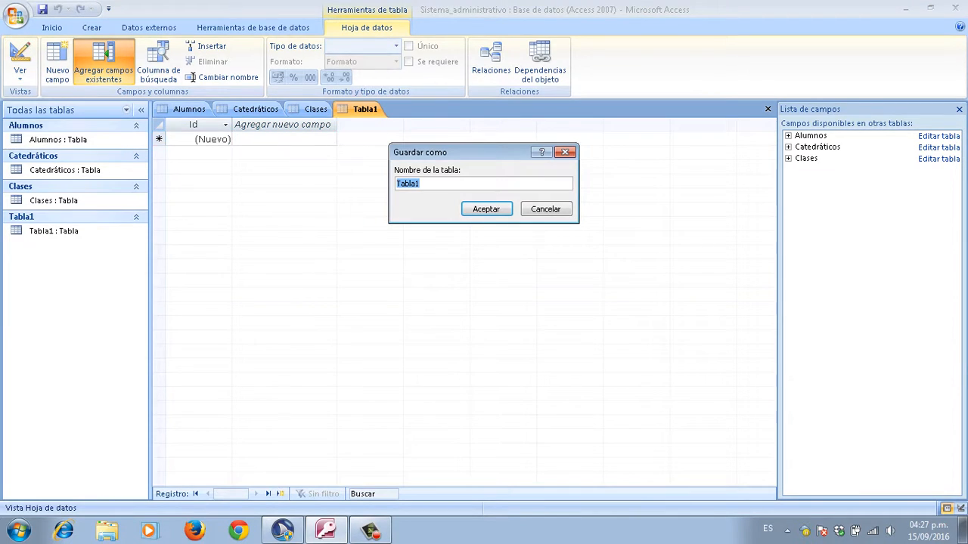
Step: Replace the default name Tabla1 with Matrícula and save the table
{"action": "left_click", "coordinate": [397, 183]}
{"action": "double_click", "coordinate": [397, 183]}
{"action": "left_click", "coordinate": [397, 183]}
{"action": "double_click", "coordinate": [397, 183]}
{"action": "key", "text": "BackSpace"}
{"action": "key", "text": "Caps_Lock"}
{"action": "key", "text": "Caps_Lock"}
{"action": "key", "text": "Caps_Lock"}
{"action": "type", "text": "M"}
{"action": "key", "text": "Caps_Lock"}
{"action": "type", "text": "atrícula"}
{"action": "key", "text": "Tab"}
{"action": "key", "text": "Return"}
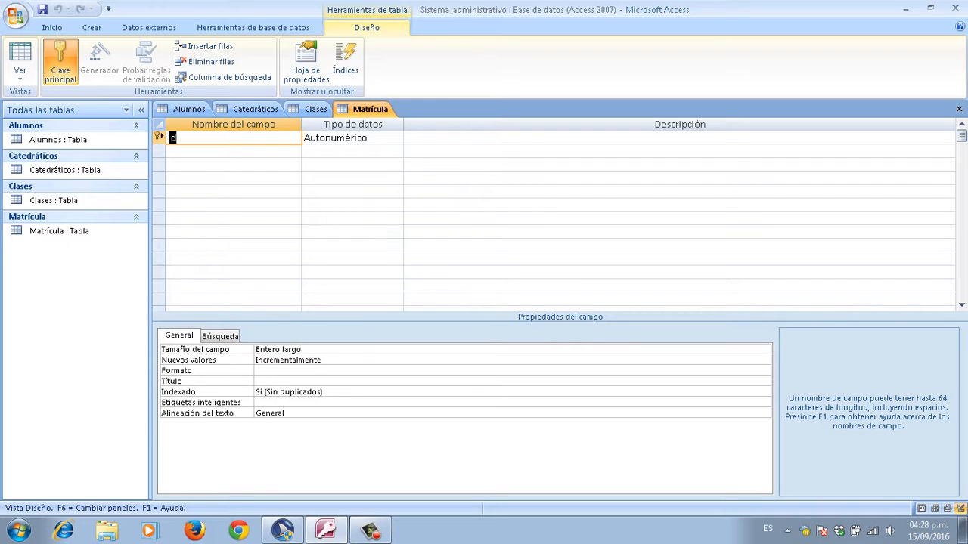
Step: Name the first Matrícula field ID, leaving its Autonumérico data type unchanged
{"action": "key", "text": "Caps_Lock"}
{"action": "type", "text": "ID"}
{"action": "key", "text": "Caps_Lock"}
{"action": "key", "text": "Tab"}
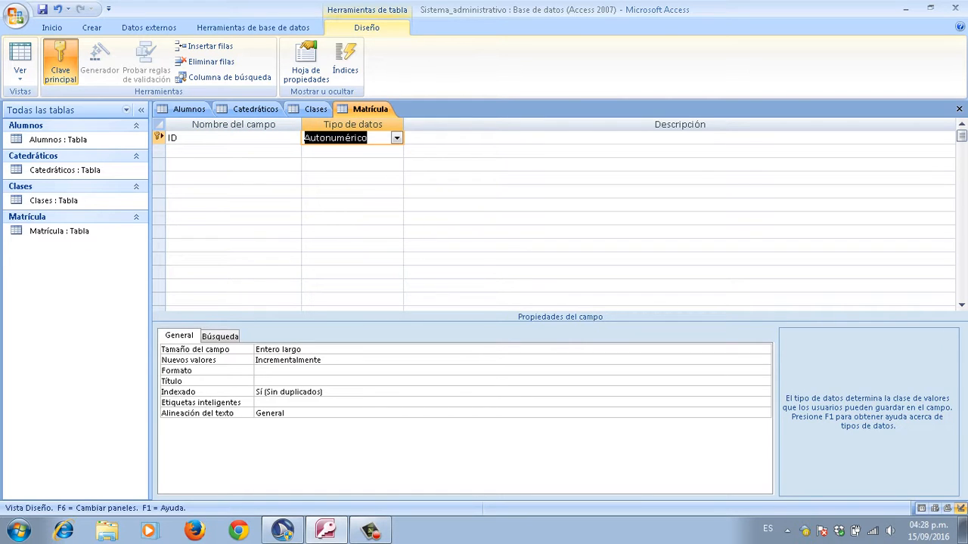
{"action": "key", "text": "shift+Tab"}
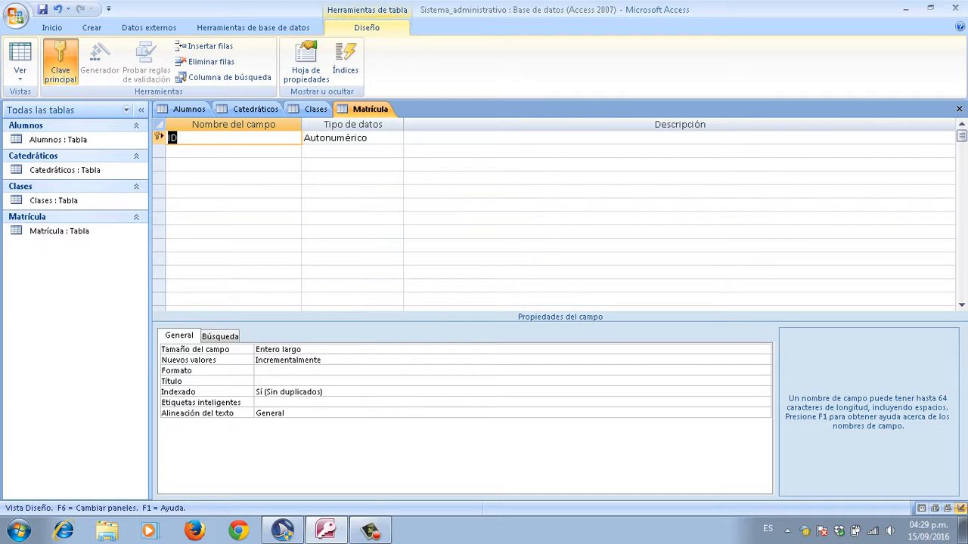
{"action": "key", "text": "Tab"}
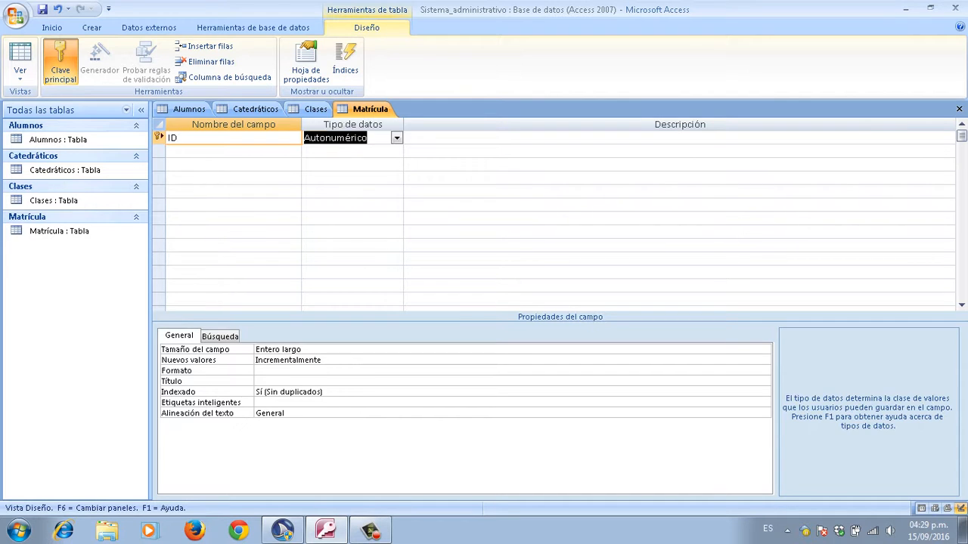
{"action": "key", "text": "shift+Tab"}
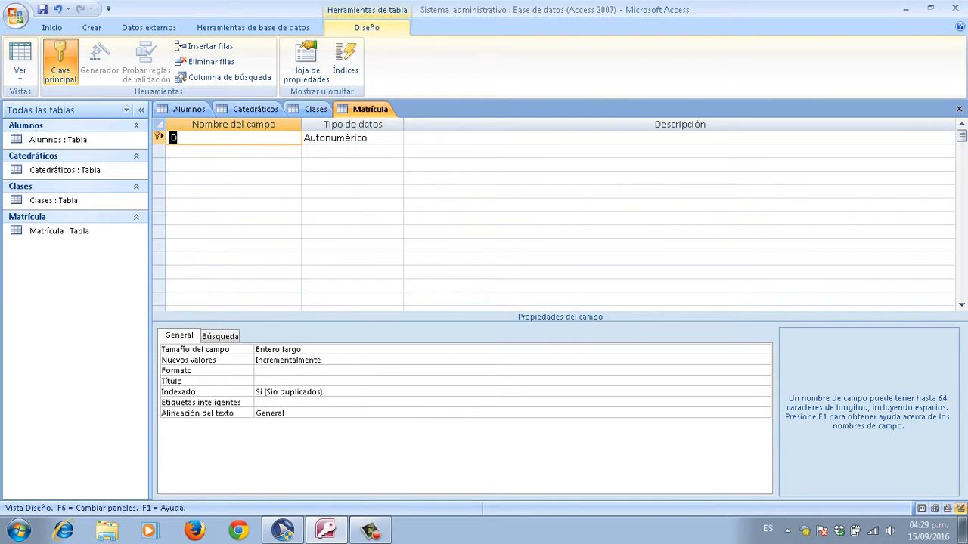
{"action": "key", "text": "Down"}
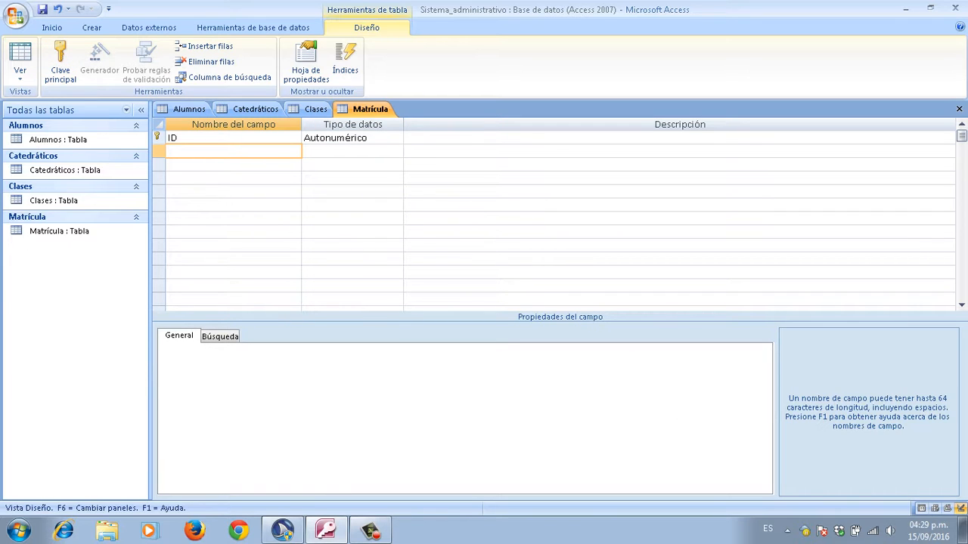
Step: Add a second field named Número_de_cuenta
{"action": "key", "text": "Caps_Lock"}
{"action": "type", "text": "N"}
{"action": "key", "text": "Caps_Lock"}
{"action": "type", "text": "úmero_de_cuenta"}
{"action": "key", "text": "Tab"}
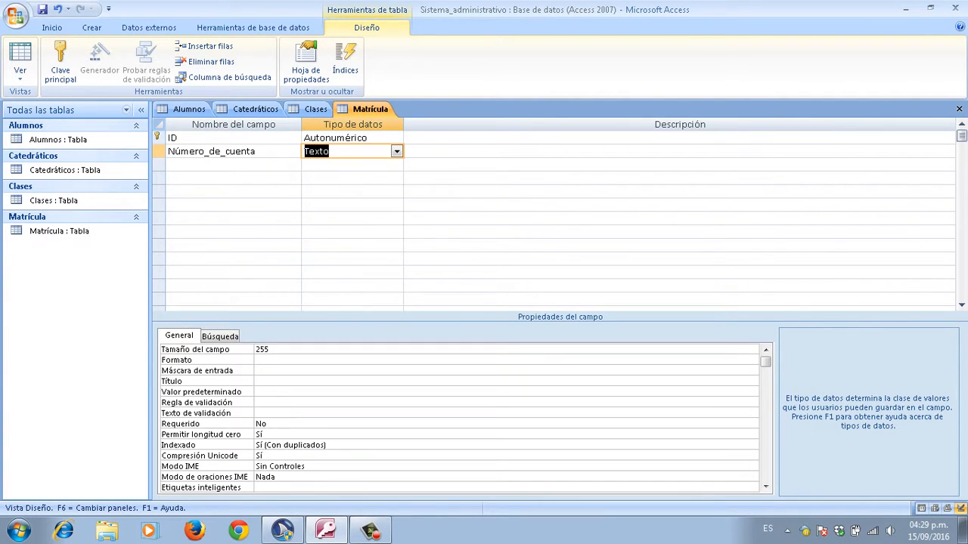
{"action": "key", "text": "Left"}
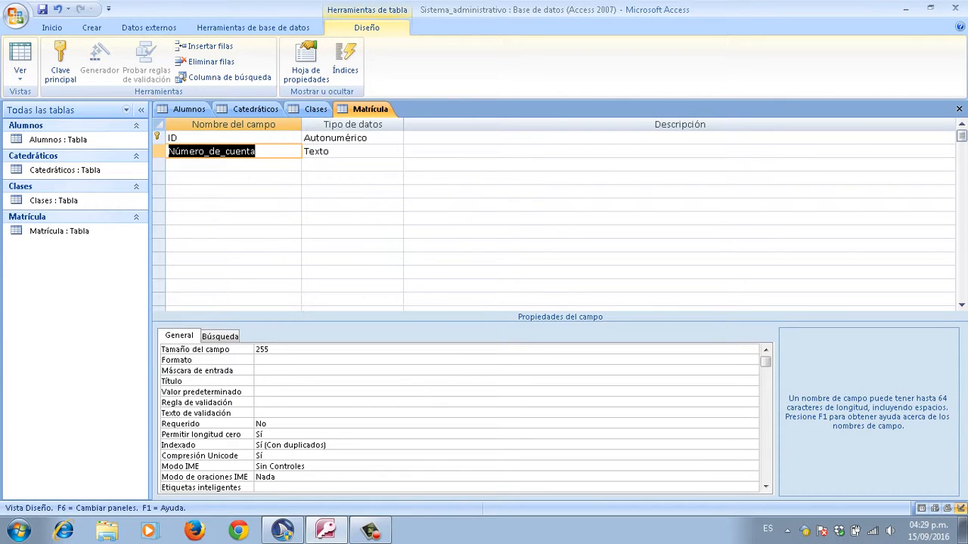
Step: Change Número_de_cuenta's data type from Texto to Número
{"action": "key", "text": "Tab"}
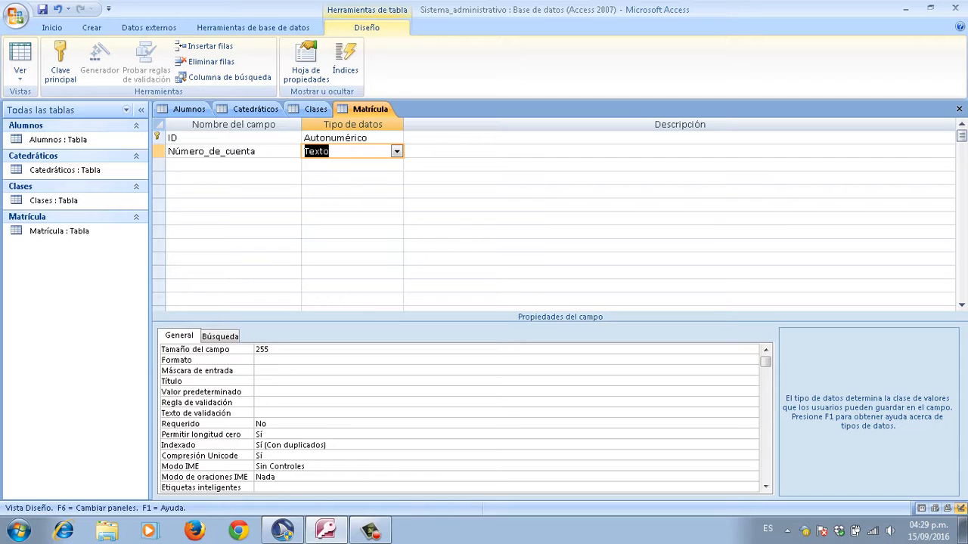
{"action": "key", "text": "BackSpace"}
{"action": "type", "text": "número"}
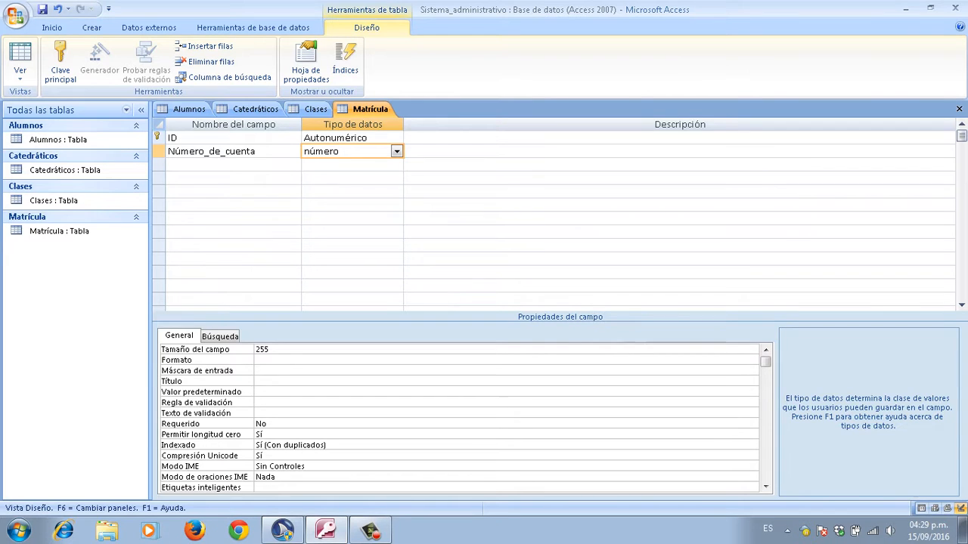
{"action": "key", "text": "Tab"}
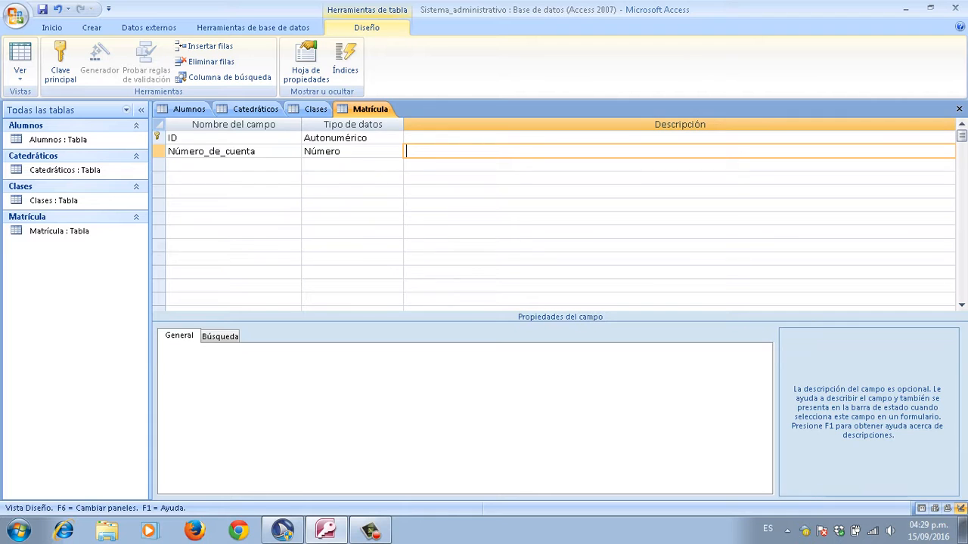
{"action": "key", "text": "shift+Tab"}
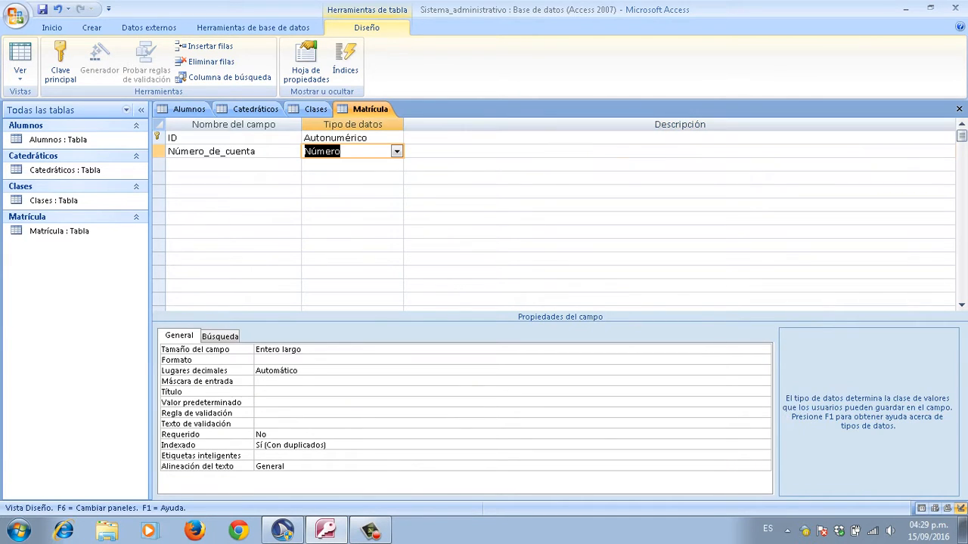
{"action": "key", "text": "shift+Tab"}
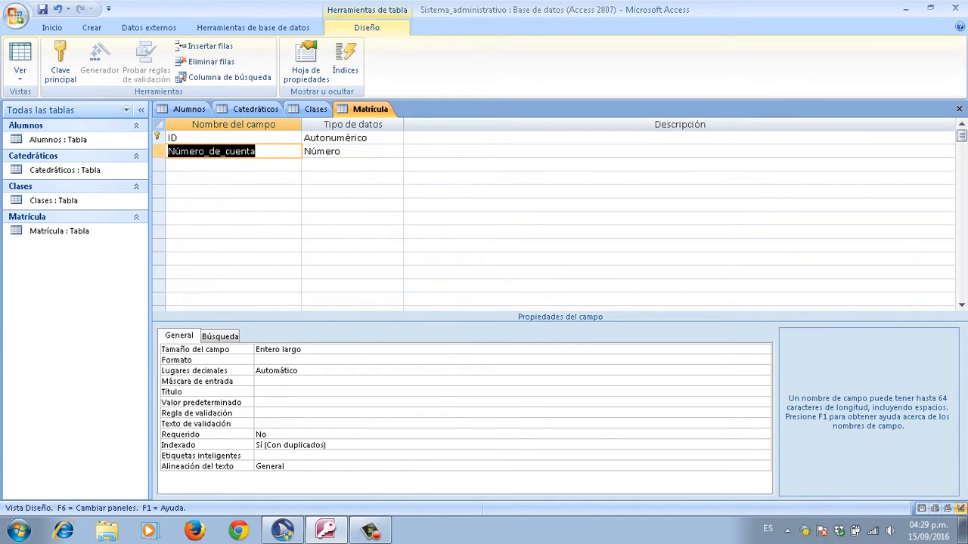
{"action": "key", "text": "Down"}
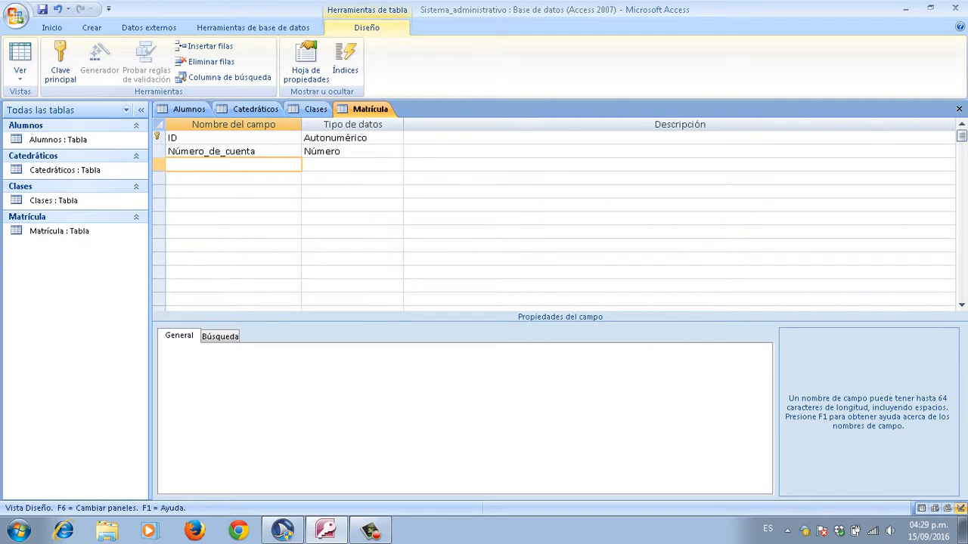
{"action": "key", "text": "Up"}
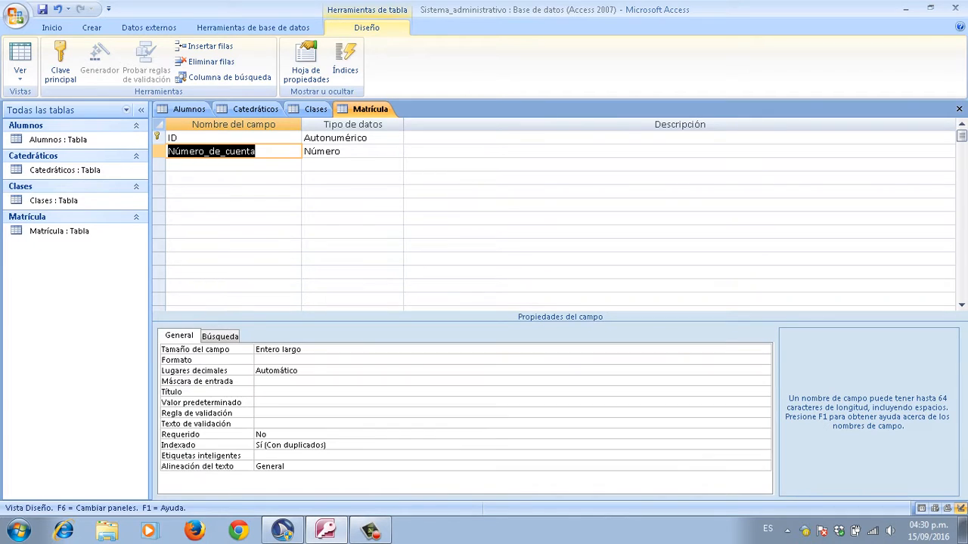
{"action": "key", "text": "Down"}
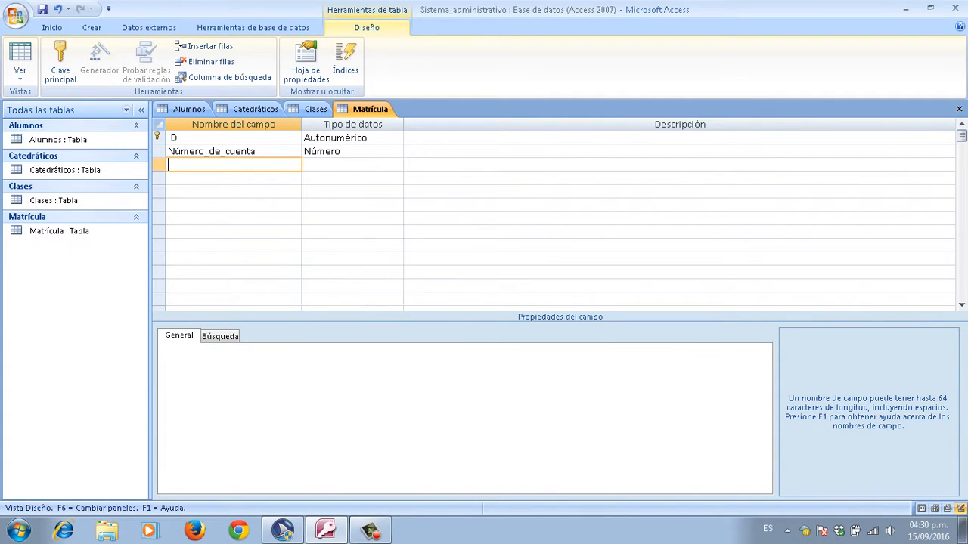
Step: Add a third field named Nombre_del_alumno with the Texto data type
{"action": "key", "text": "Caps_Lock"}
{"action": "type", "text": "N"}
{"action": "key", "text": "Caps_Lock"}
{"action": "type", "text": "ombre_del_alumno"}
{"action": "key", "text": "Tab"}
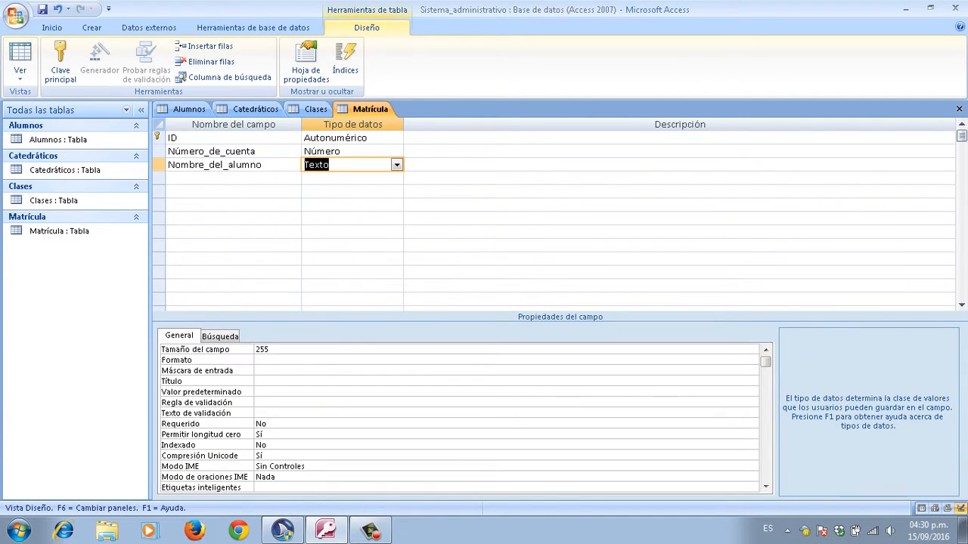
{"action": "key", "text": "shift+Tab"}
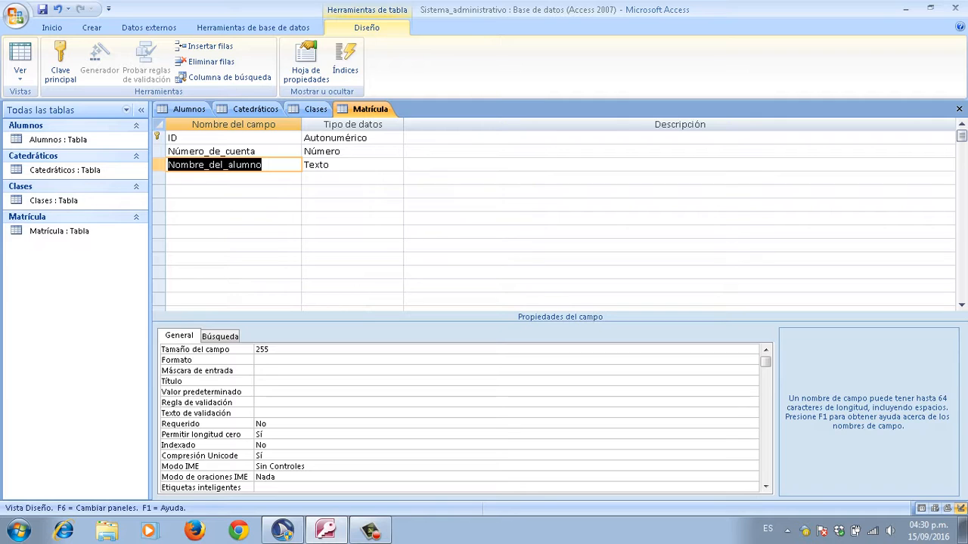
Step: Change Nombre_del_alumno's field size from 255 to 50
{"action": "key", "text": "F6"}
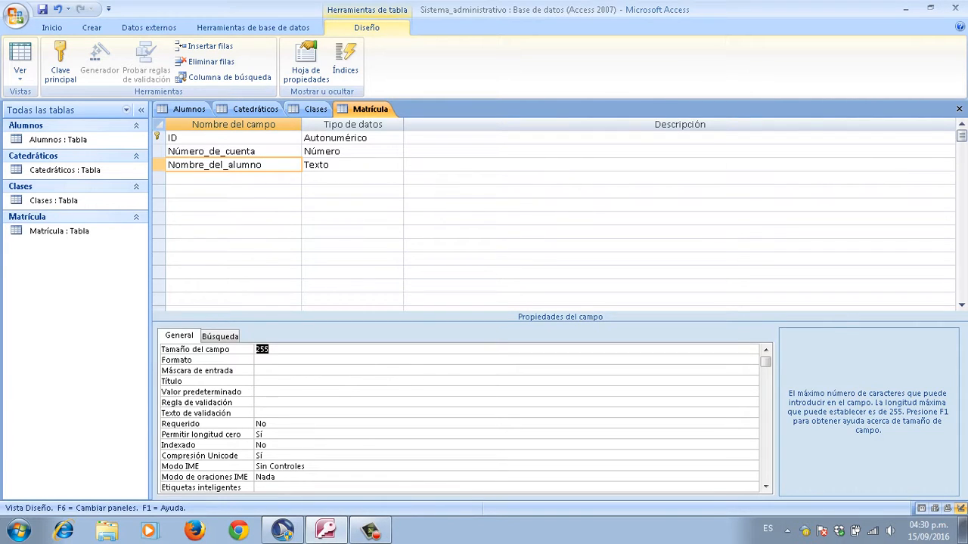
{"action": "key", "text": "BackSpace"}
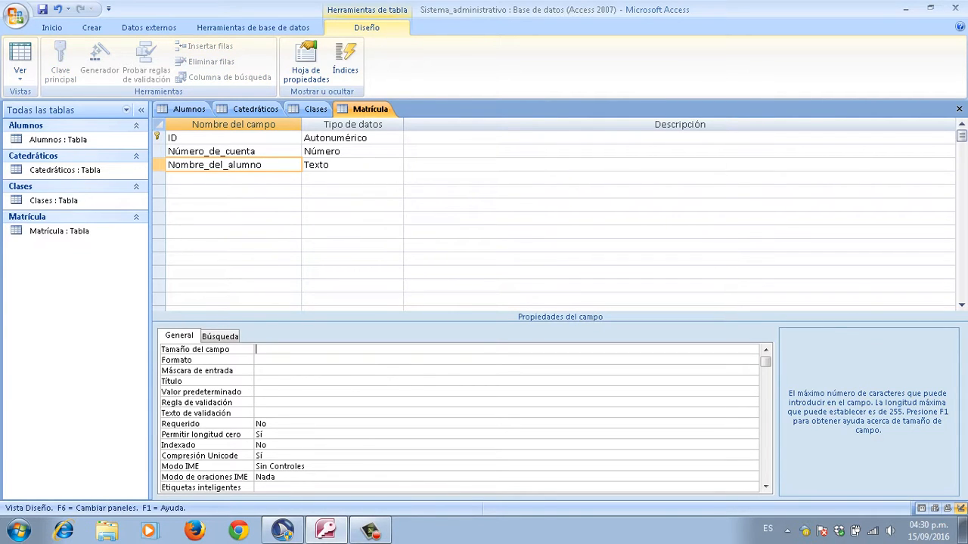
{"action": "type", "text": "50"}
{"action": "key", "text": "Return"}
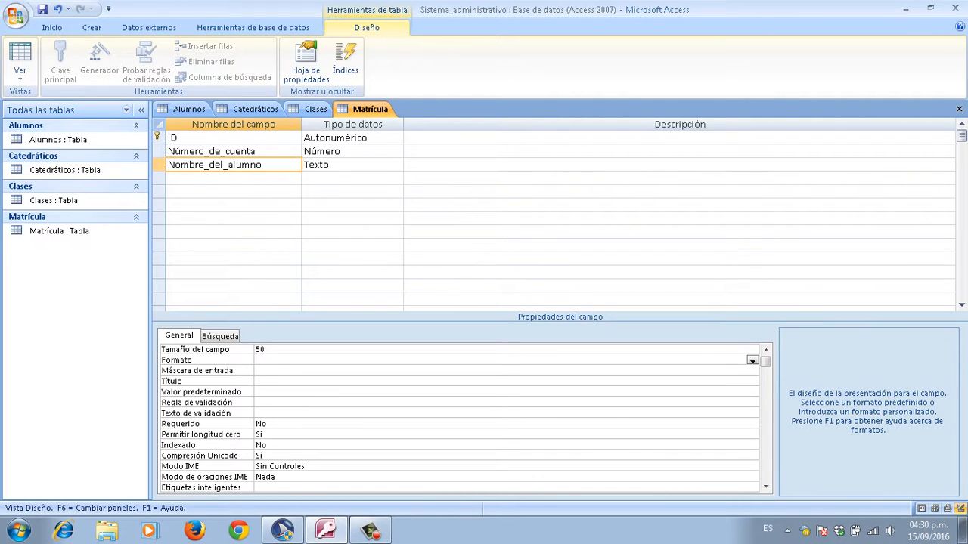
{"action": "key", "text": "F6"}
{"action": "key", "text": "F6"}
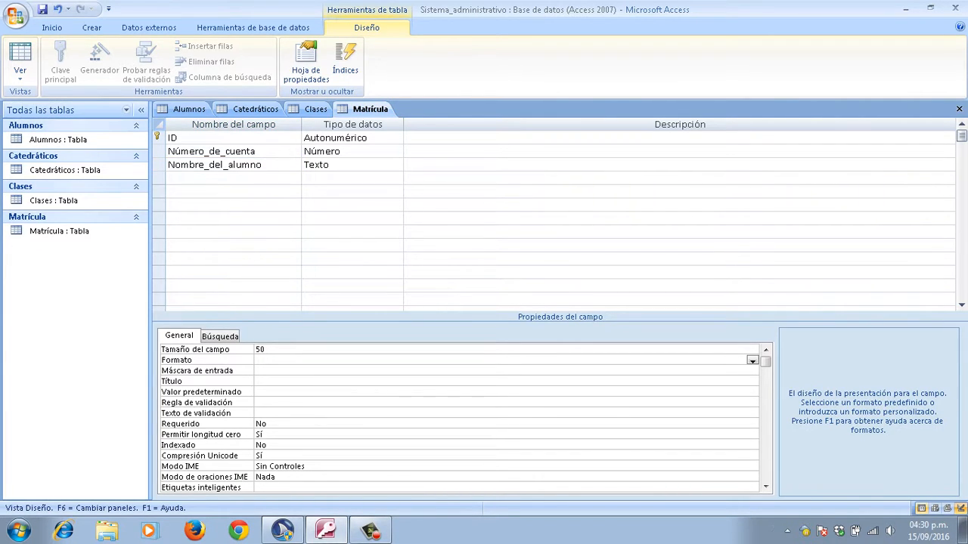
{"action": "key", "text": "F6"}
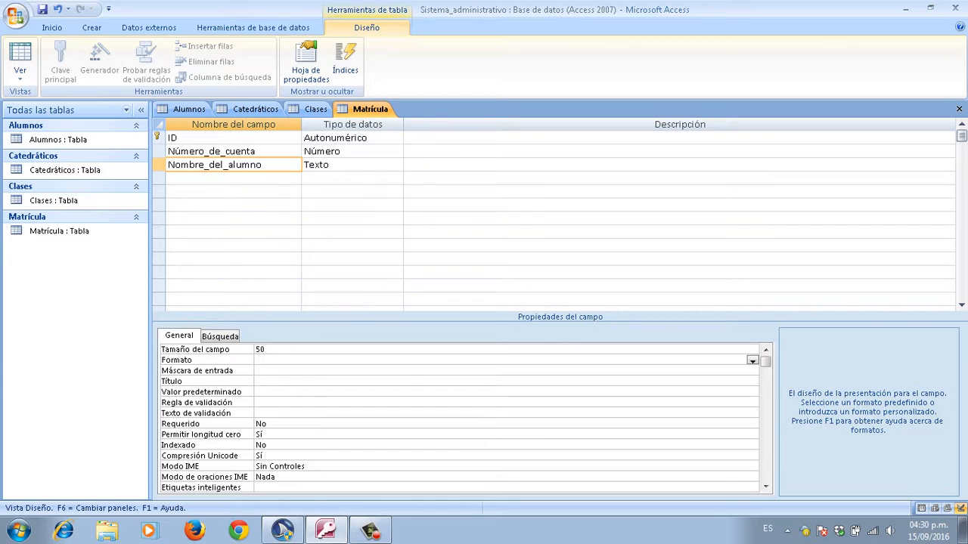
{"action": "key", "text": "F6"}
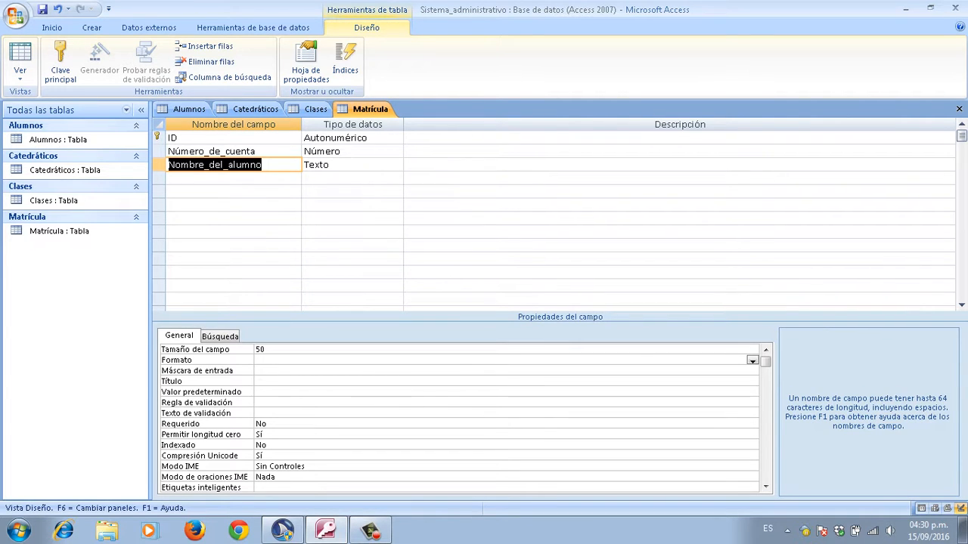
{"action": "key", "text": "Down"}
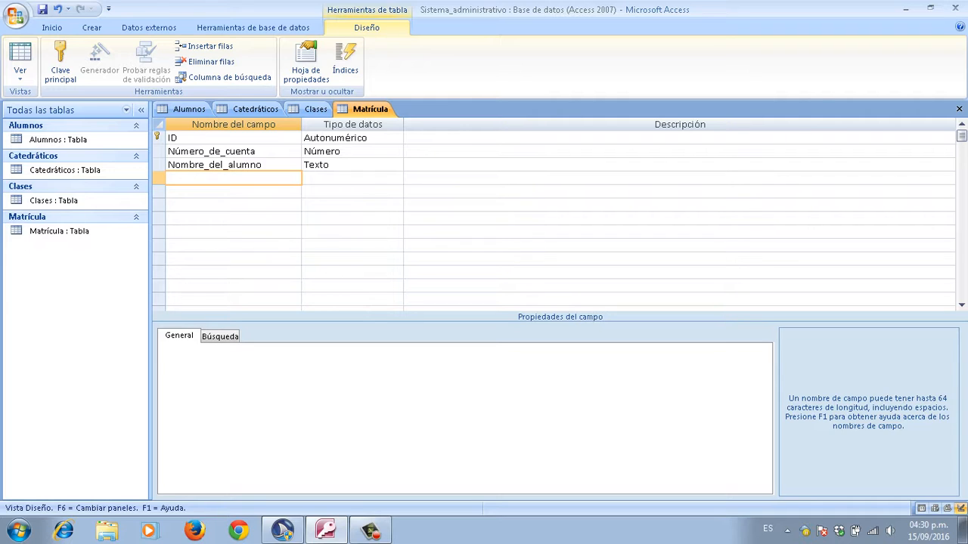
Step: Add a fourth field named Nombre_de_la_clase with the Texto data type
{"action": "key", "text": "Caps_Lock"}
{"action": "type", "text": "N"}
{"action": "key", "text": "BackSpace"}
{"action": "type", "text": "N"}
{"action": "key", "text": "Caps_Lock"}
{"action": "type", "text": "ombre_de_la_clase"}
{"action": "key", "text": "Tab"}
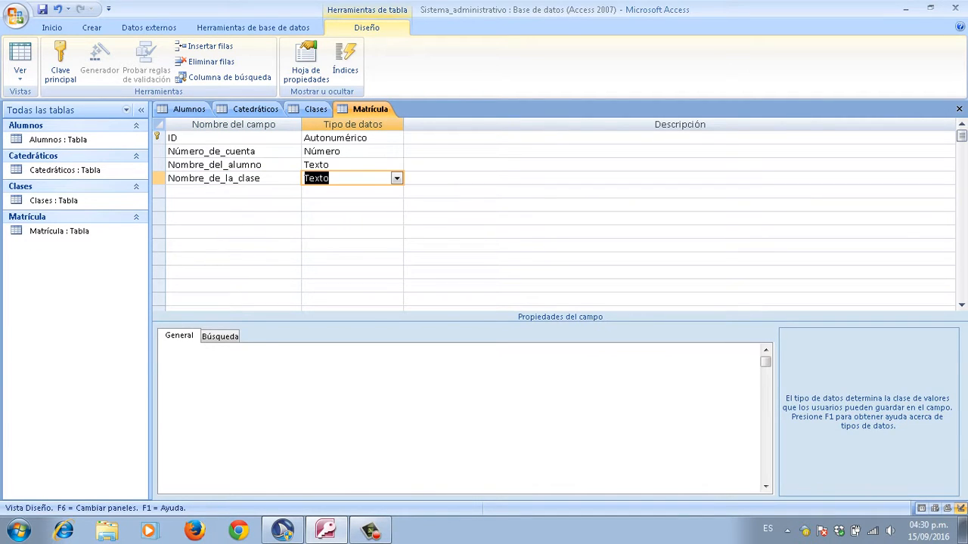
{"action": "key", "text": "shift+Tab"}
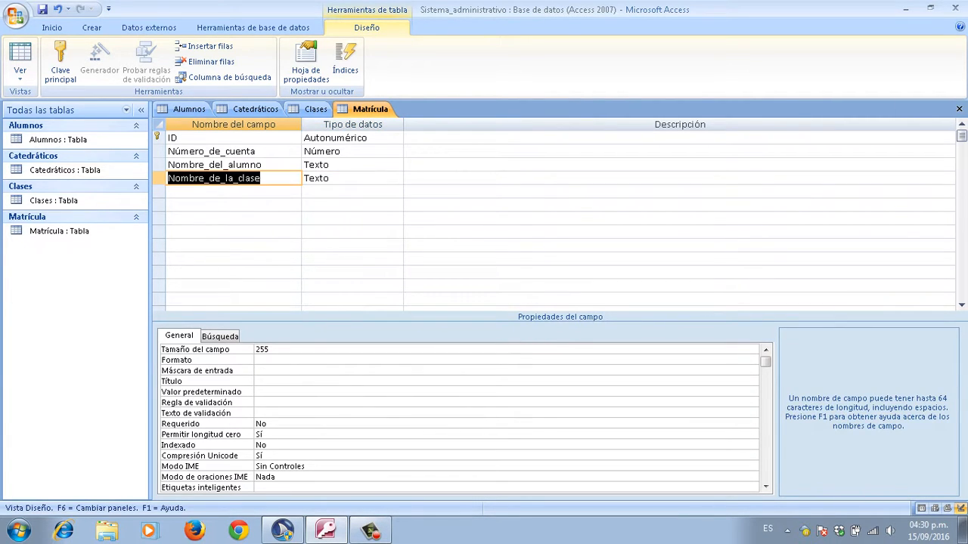
Step: Change Nombre_de_la_clase's field size from 255 to 50
{"action": "key", "text": "F6"}
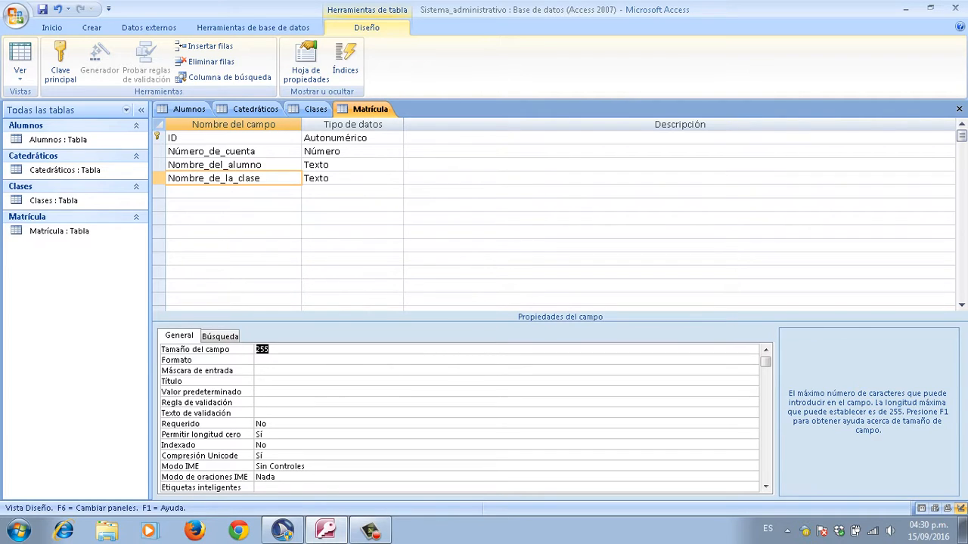
{"action": "key", "text": "BackSpace"}
{"action": "type", "text": "50"}
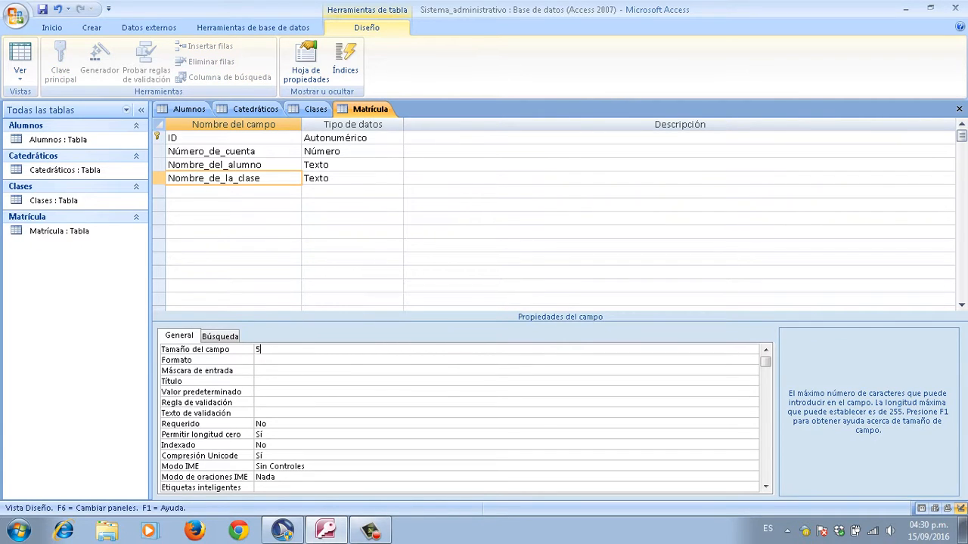
{"action": "key", "text": "Return"}
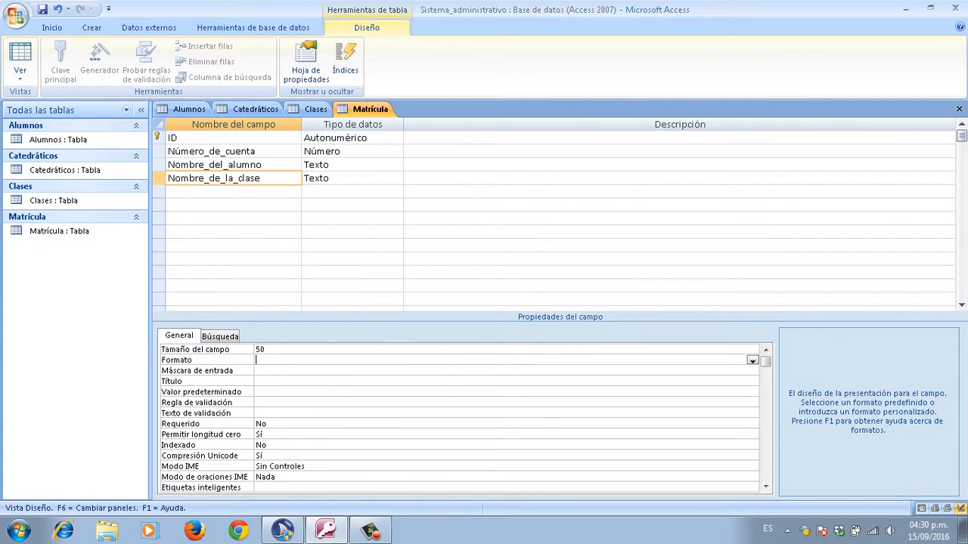
{"action": "key", "text": "F6"}
{"action": "key", "text": "F6"}
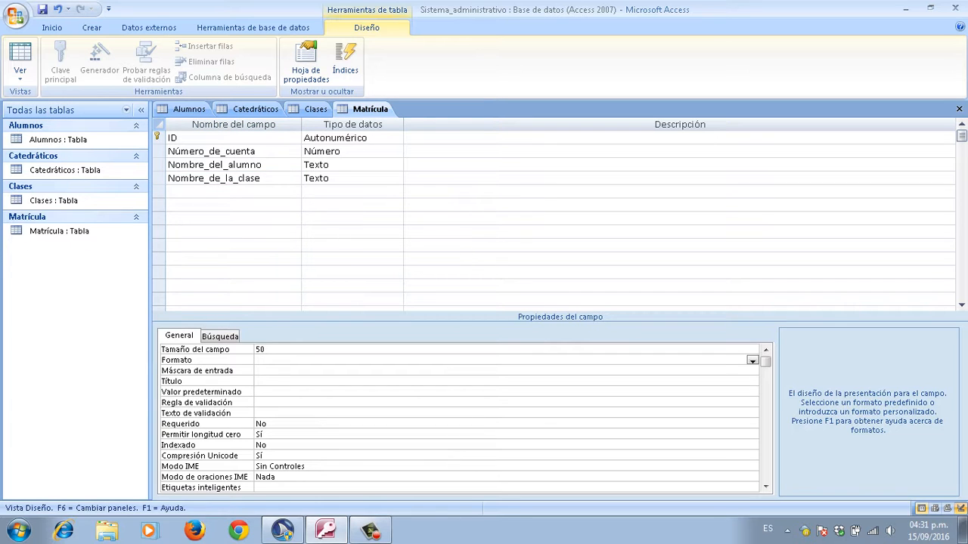
{"action": "key", "text": "F6"}
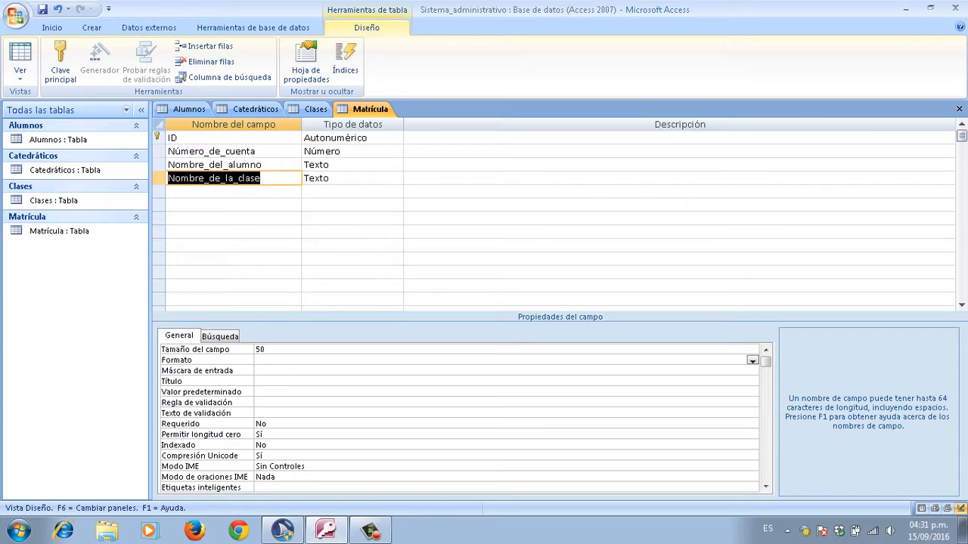
Step: Switch Matrícula to datasheet view, agreeing to save the table when prompted
{"action": "key", "text": "F2"}
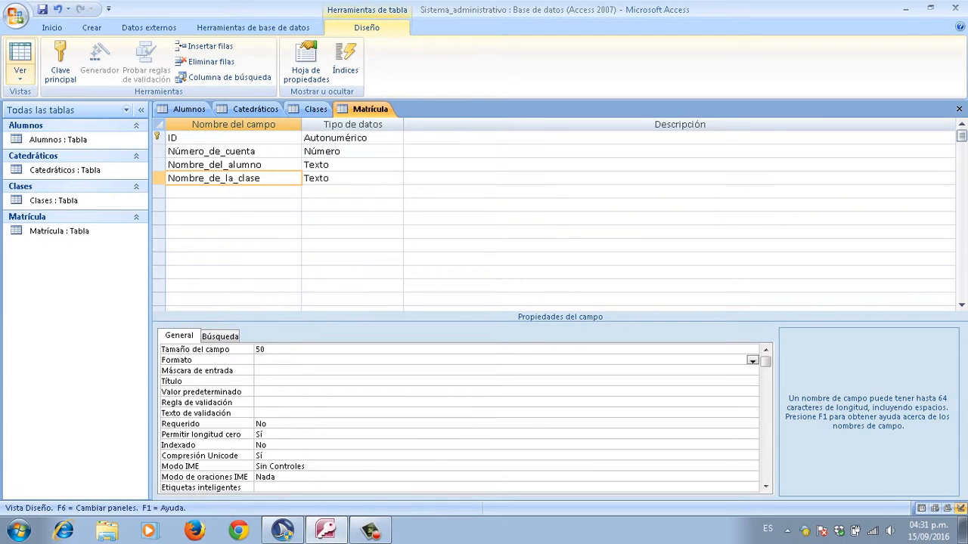
{"action": "left_click", "coordinate": [19, 74]}
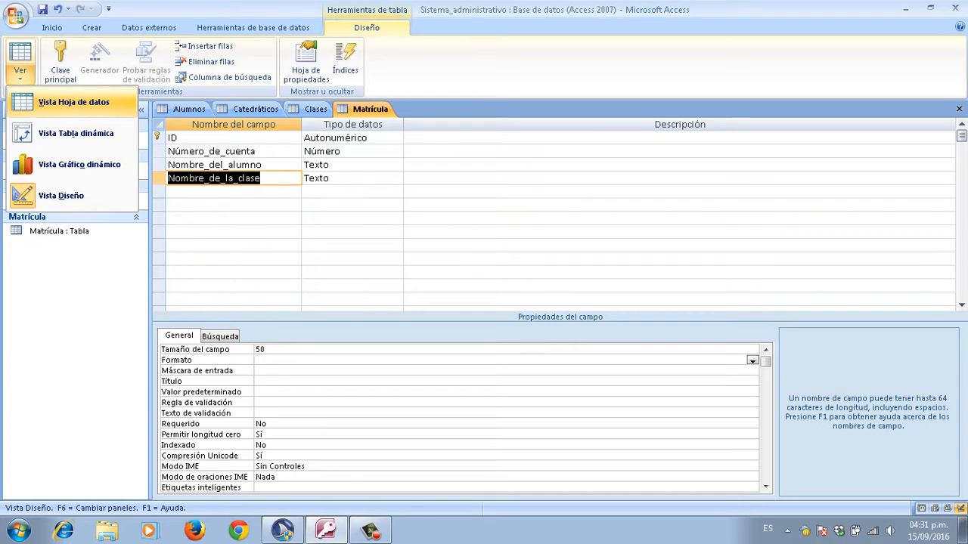
{"action": "left_click", "coordinate": [73, 102]}
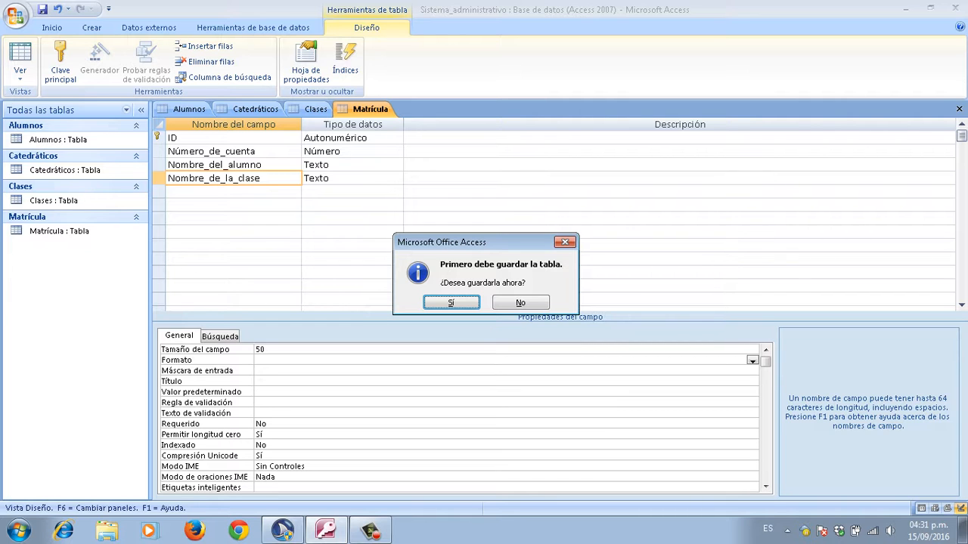
{"action": "key", "text": "Return"}
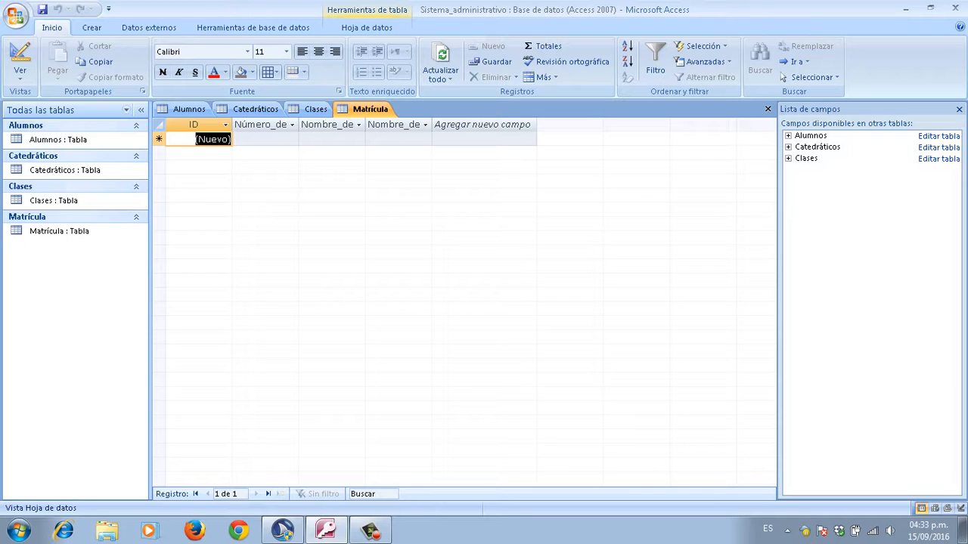
{"action": "key", "text": "alt+Tab"}
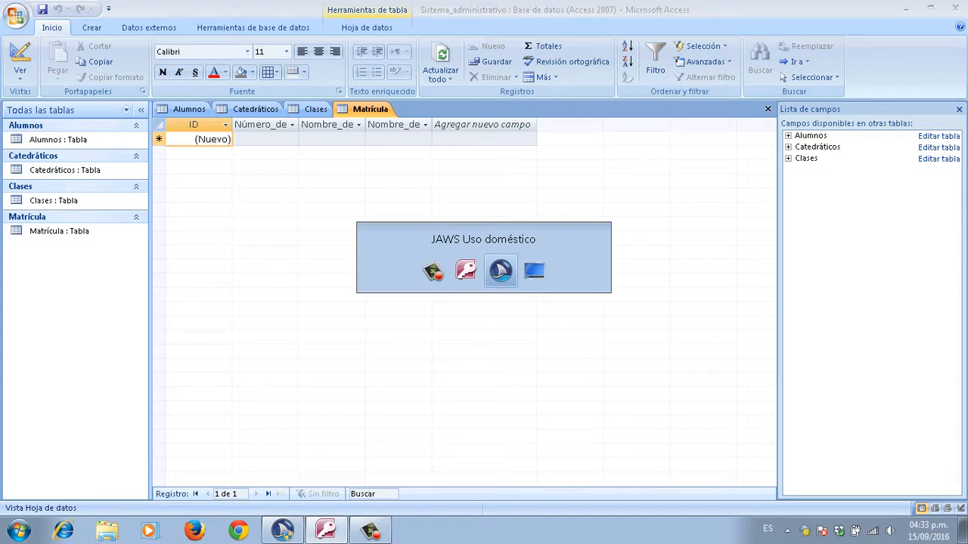
{"action": "key", "text": "alt+Tab"}
{"action": "key", "text": "alt+Tab"}
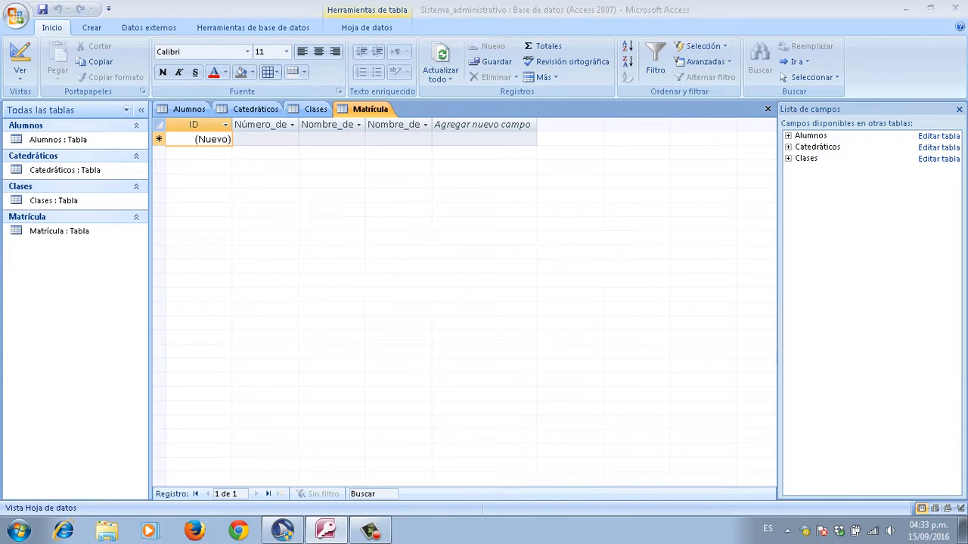